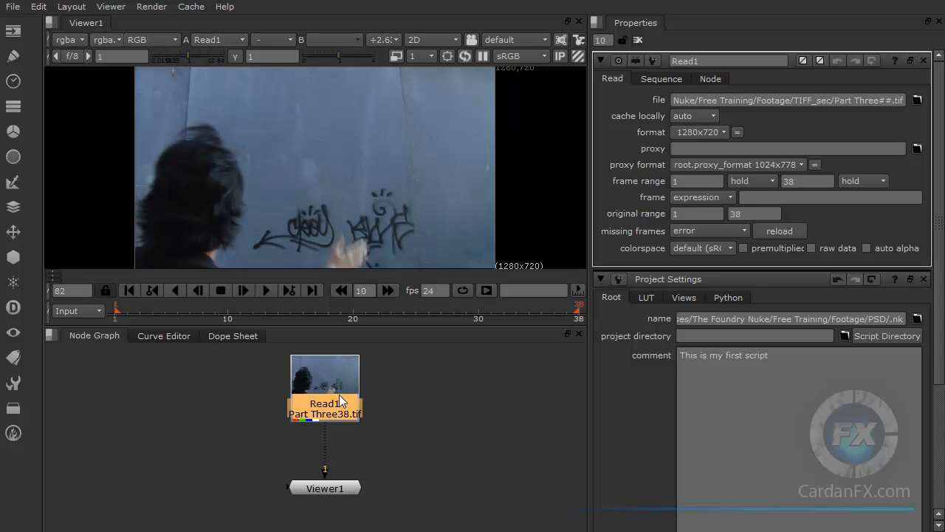
Step: Spread the Read1 and Viewer1 nodes farther apart vertically in the node graph
drag(339, 395, 339, 399)
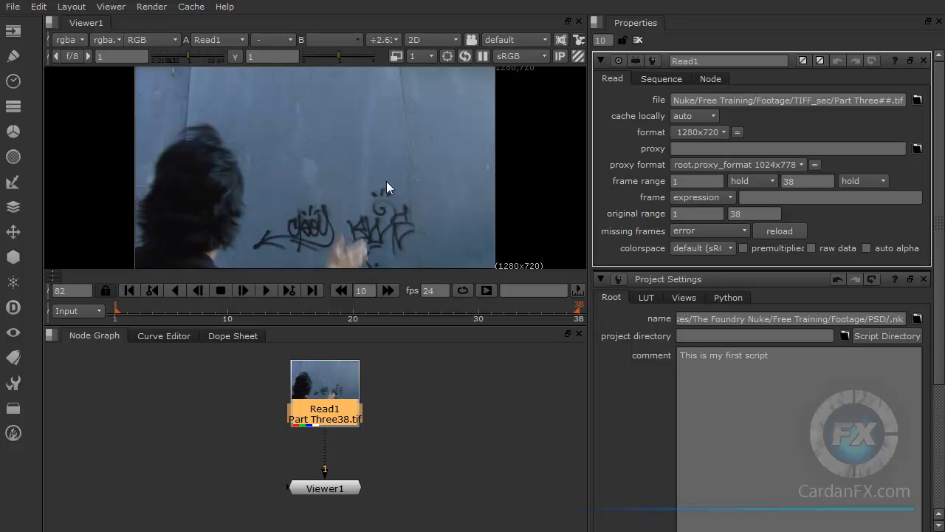
drag(340, 388, 337, 379)
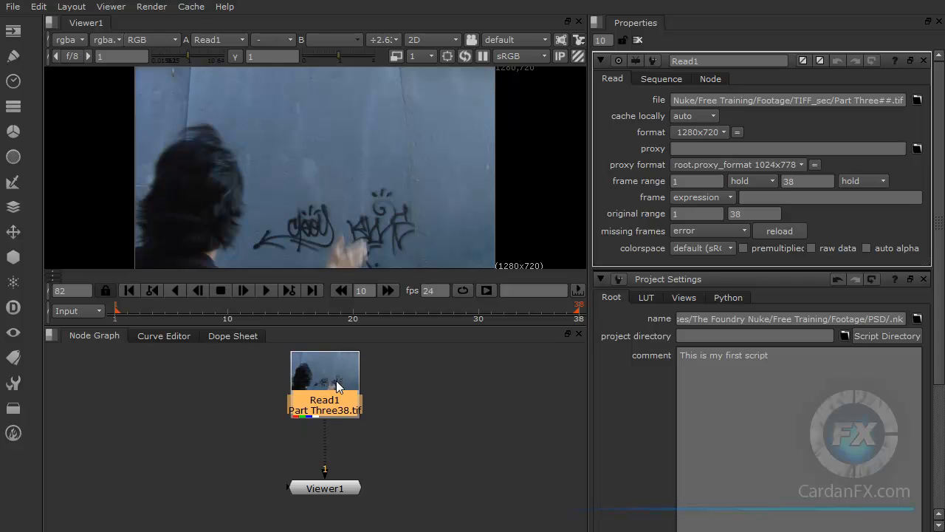
drag(332, 489, 330, 497)
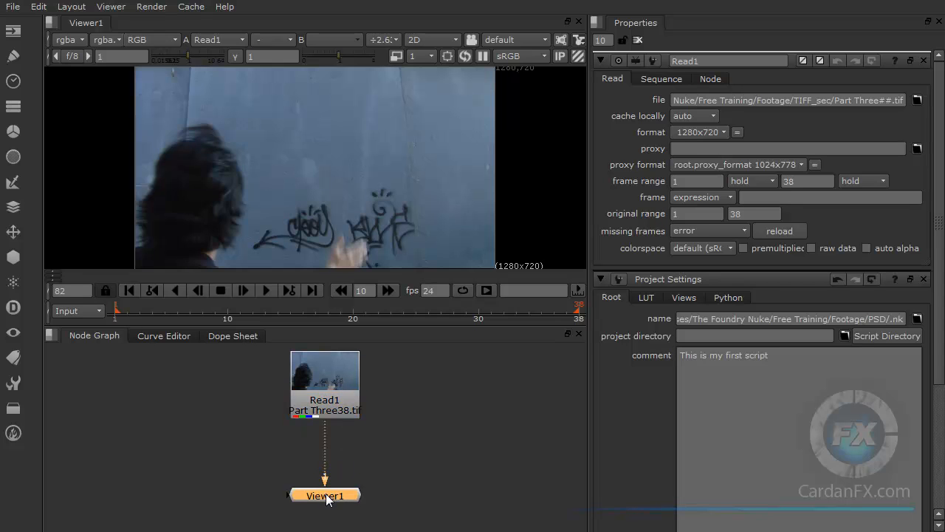
click(12, 259)
mouse_move(60, 340)
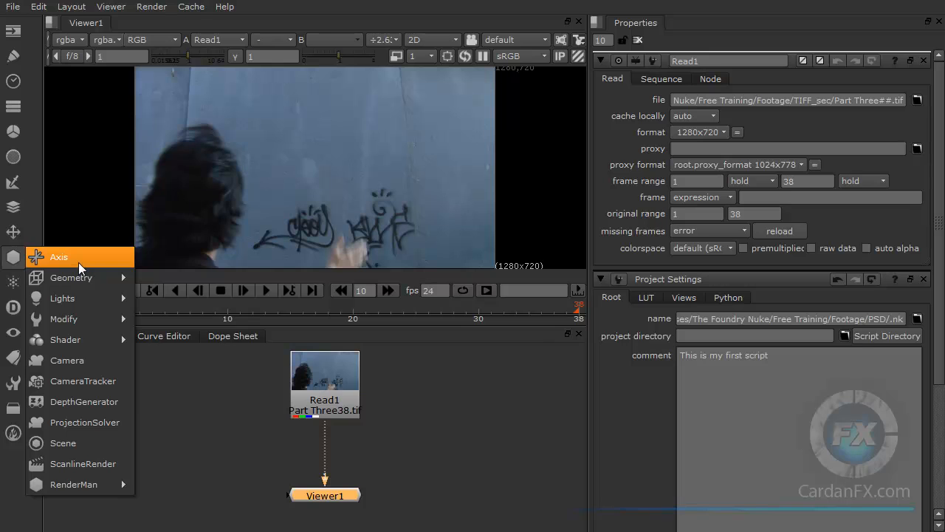
mouse_move(78, 275)
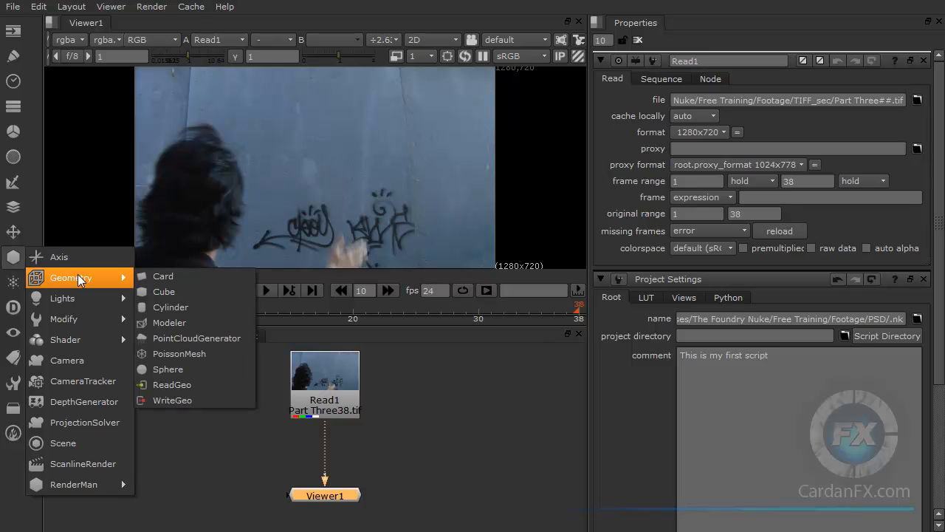
mouse_move(78, 316)
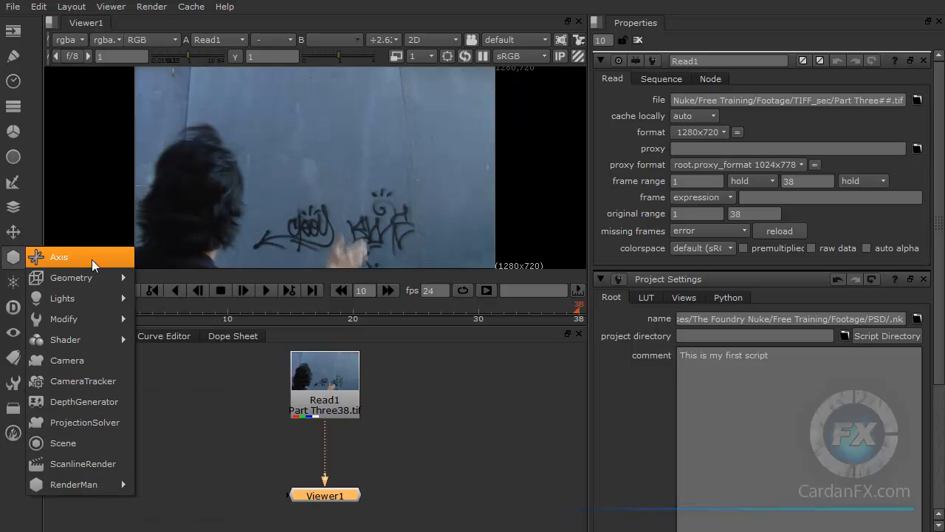
click(212, 405)
click(212, 405)
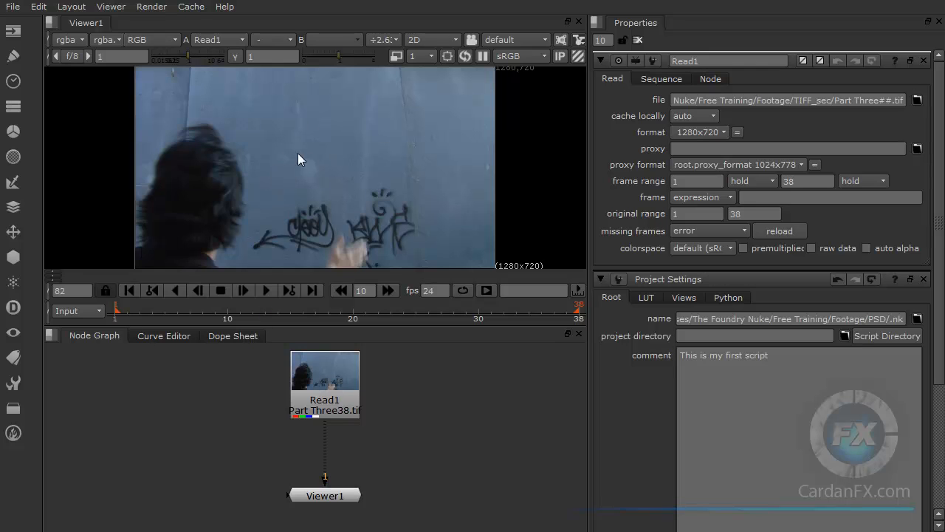
Step: Switch the viewer from 2D to the 3D perspective view, angled down onto the ground grid
click(416, 41)
click(416, 63)
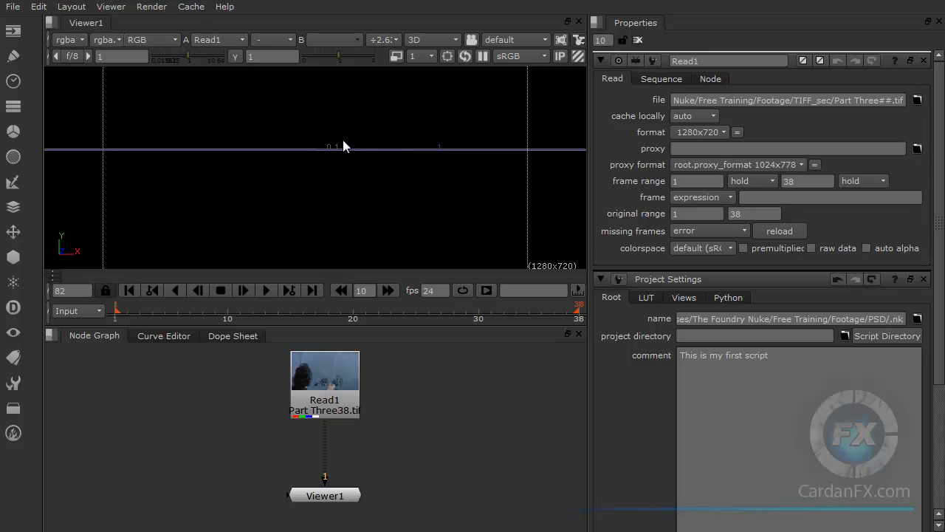
key(Tab)
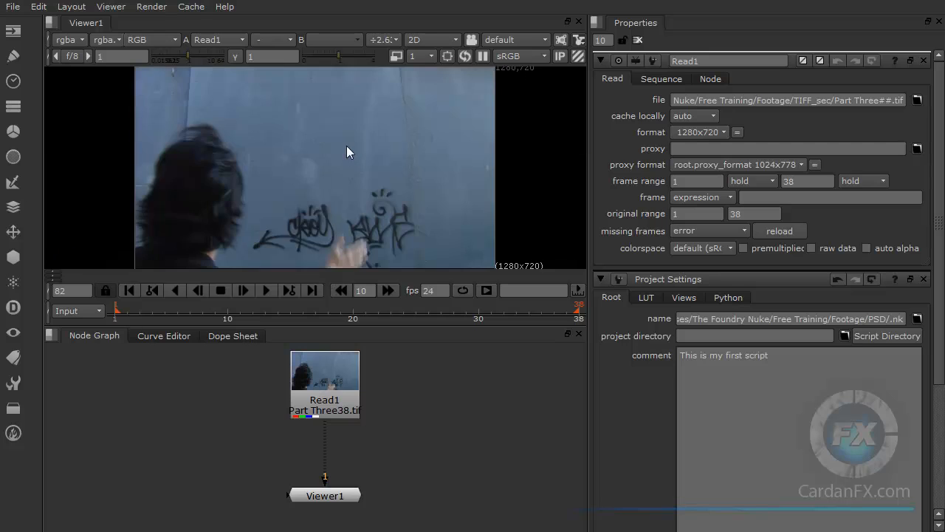
key(Tab)
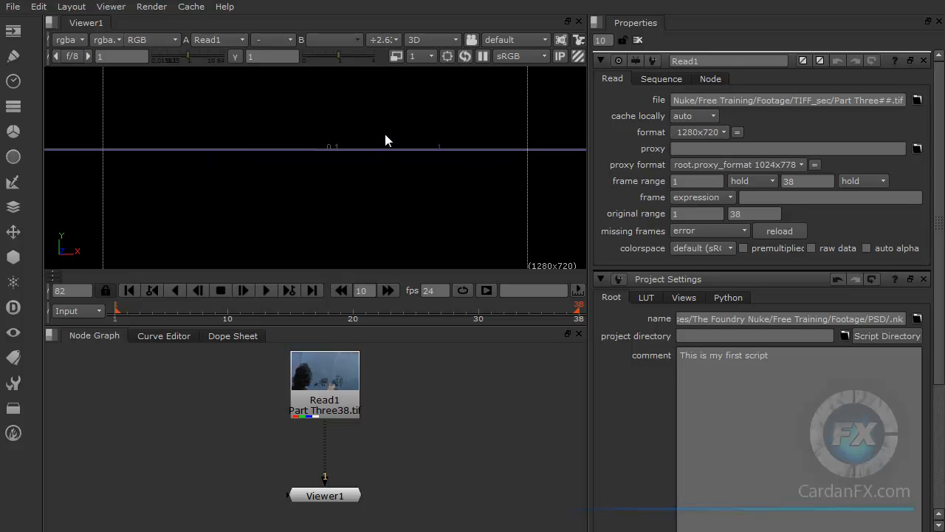
ctrl+drag(385, 133, 376, 325)
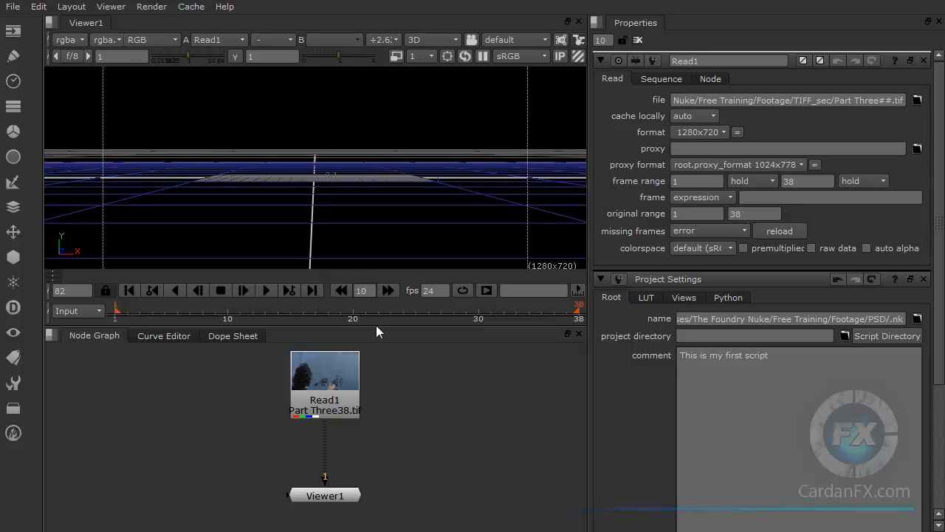
ctrl+drag(365, 167, 363, 257)
ctrl+drag(351, 164, 339, 240)
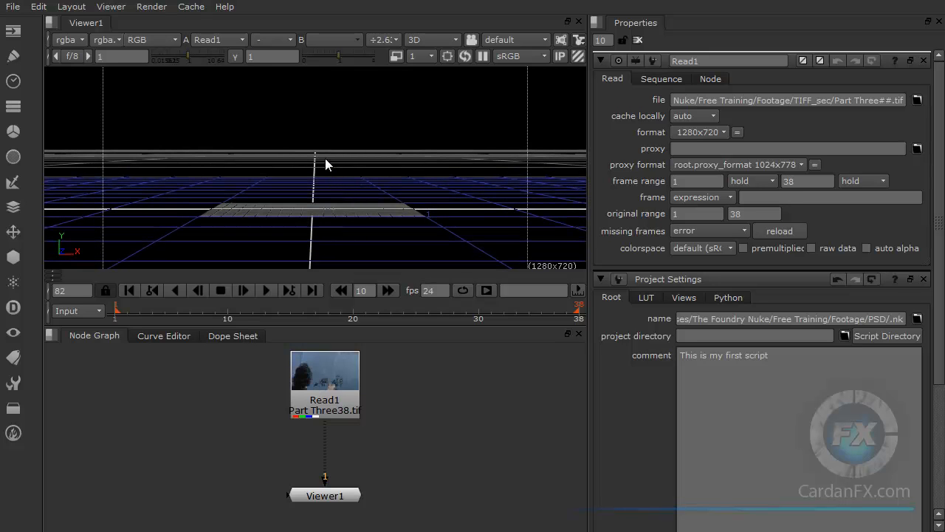
ctrl+drag(326, 158, 373, 201)
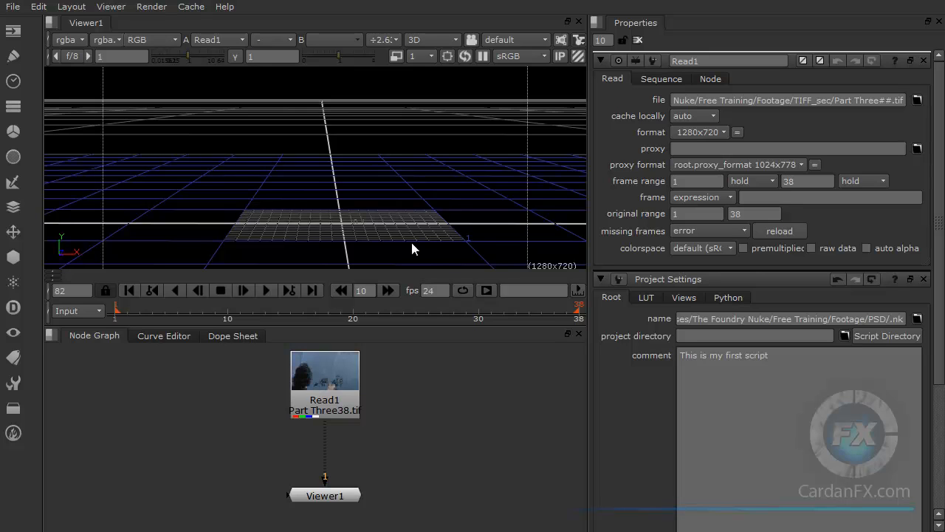
alt+drag(333, 221, 333, 217)
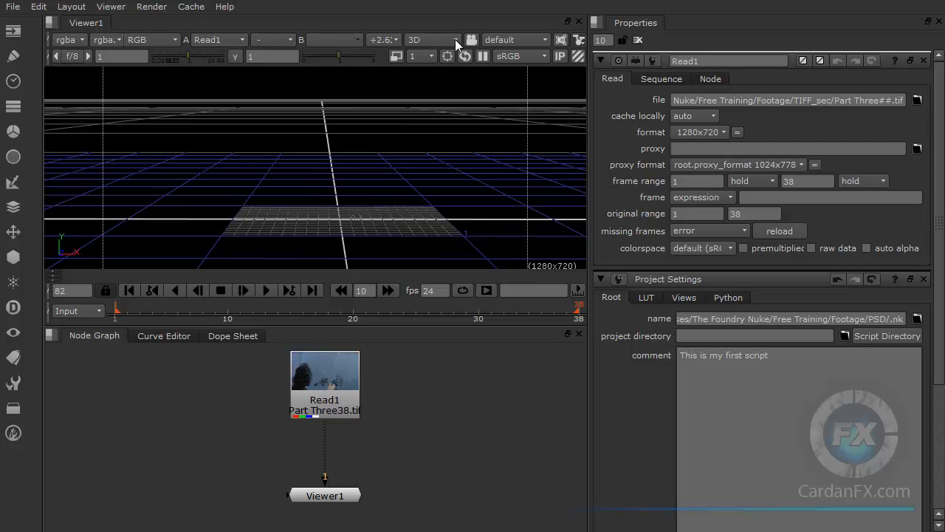
Step: Switch the viewer to the top view and inspect the grid around the origin
click(544, 41)
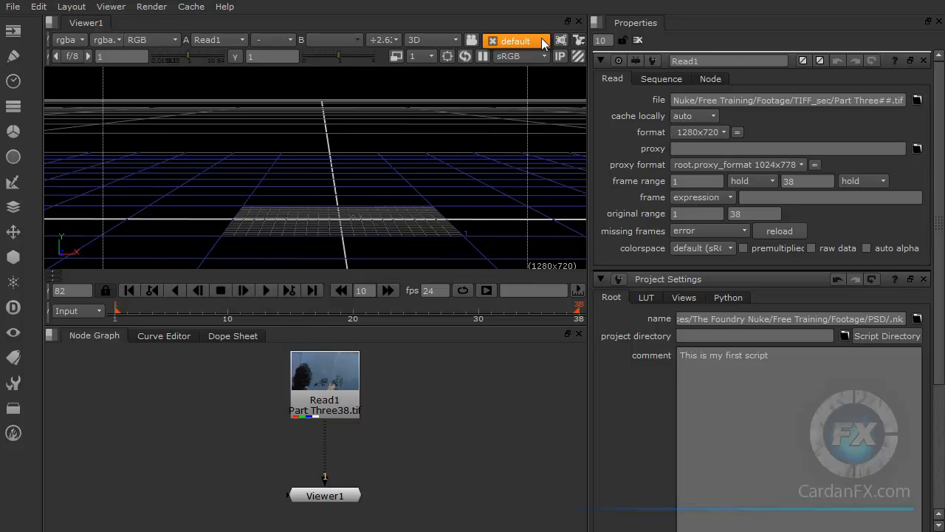
click(456, 40)
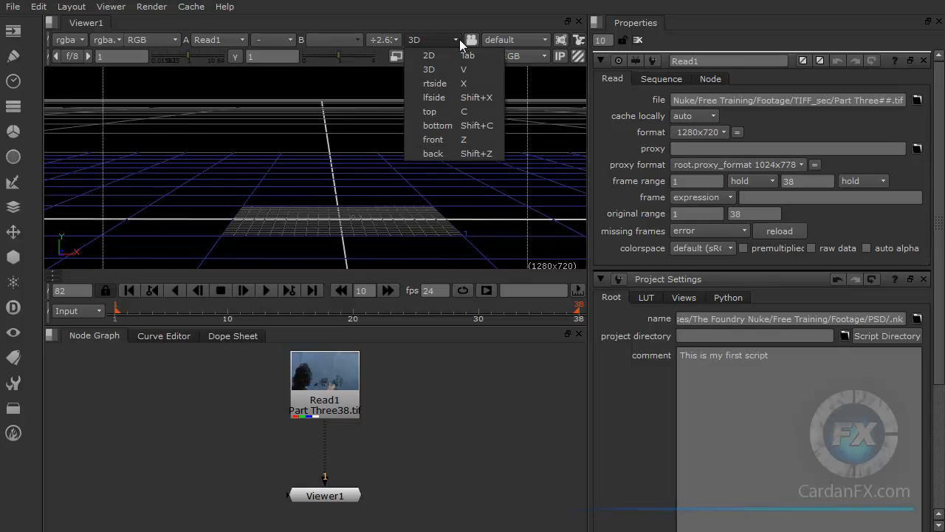
click(435, 116)
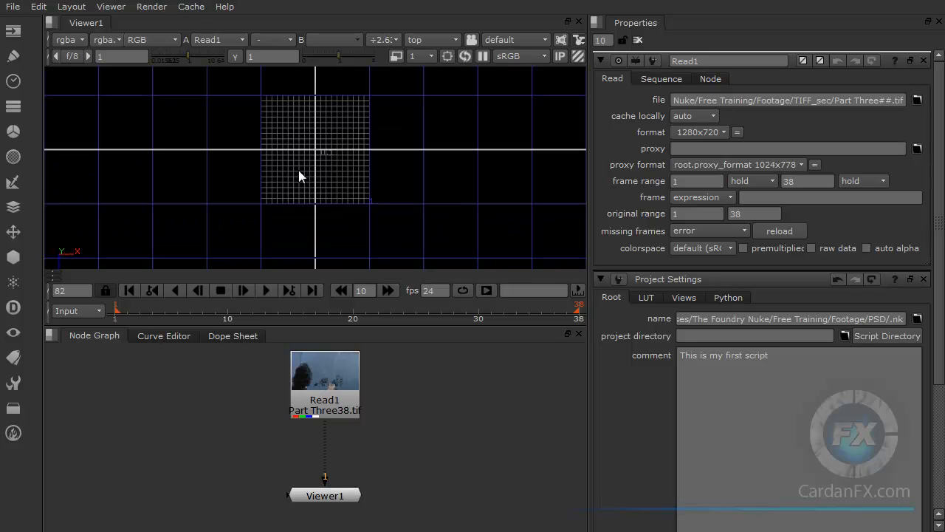
scroll(329, 142, down, 3)
middle_drag(330, 127, 334, 147)
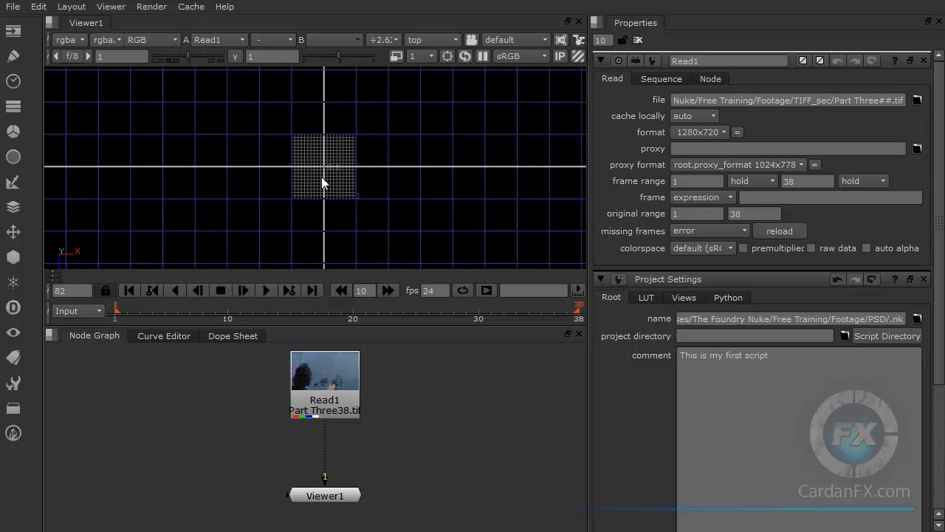
scroll(327, 172, up, 5)
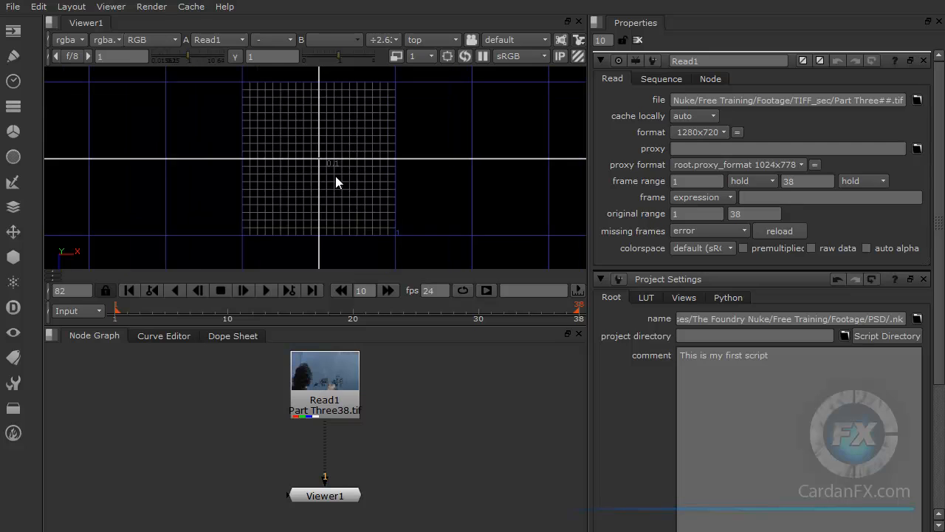
scroll(335, 175, up, 2)
scroll(329, 164, down, 2)
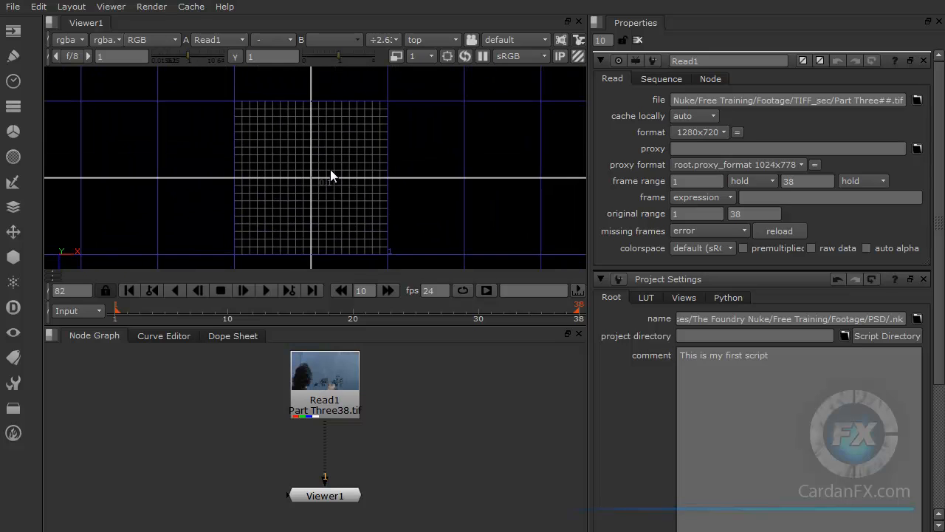
Step: Return the viewer to the 3D perspective view with the ground grid centred
click(437, 44)
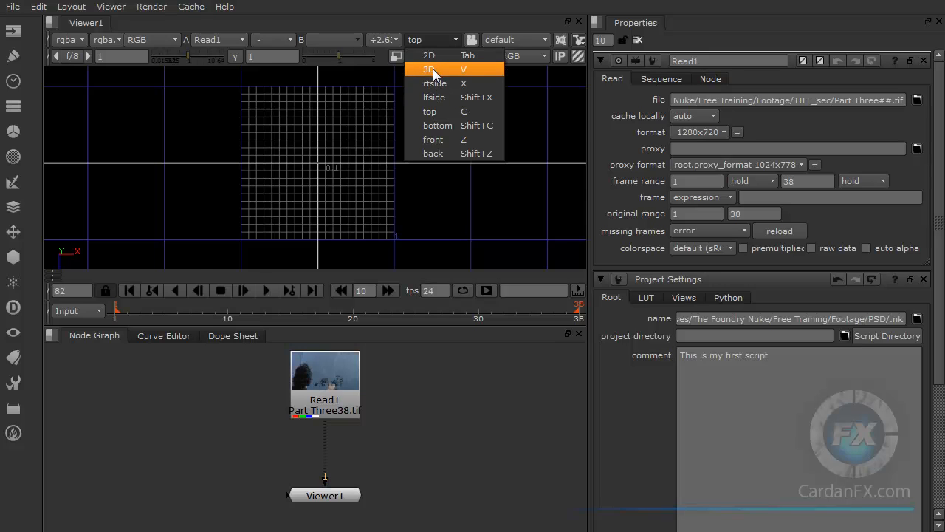
click(432, 68)
middle_drag(362, 174, 341, 190)
ctrl+drag(342, 191, 337, 200)
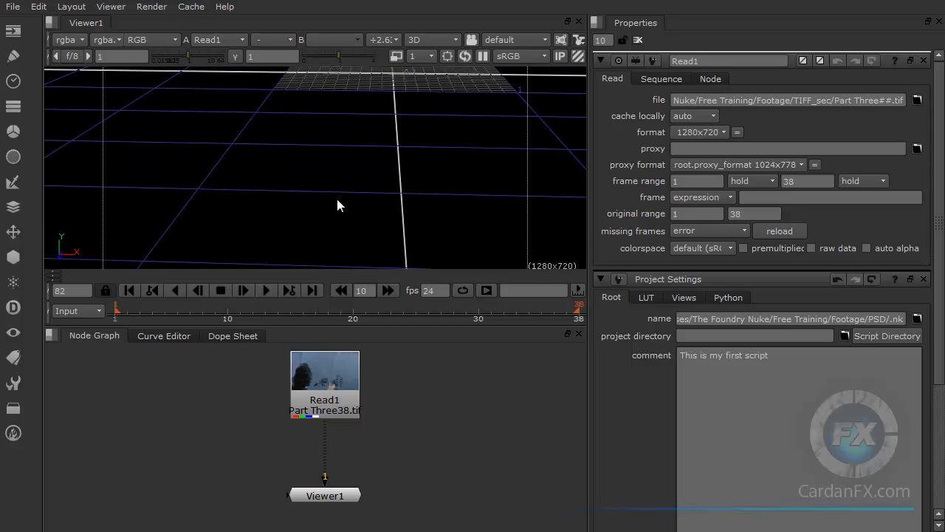
ctrl+drag(347, 145, 342, 174)
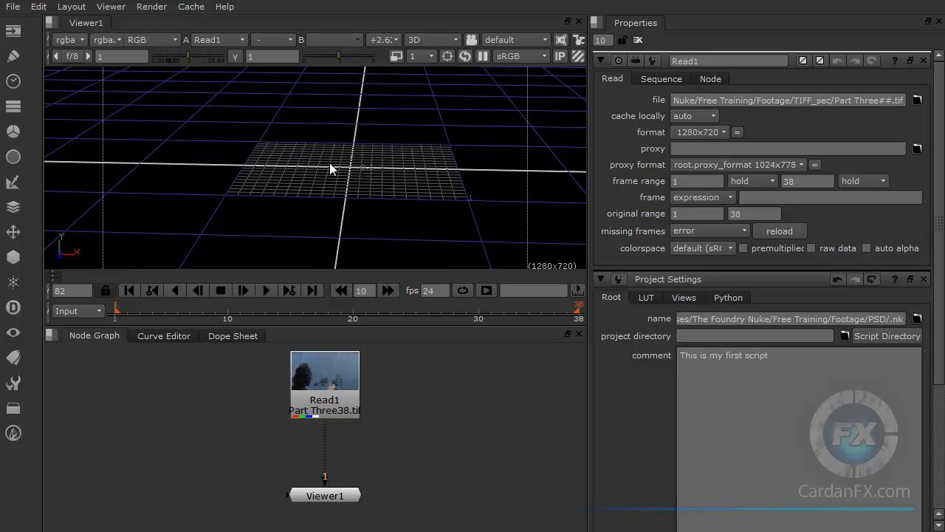
Step: Add a Card geometry node to the 3D scene
click(15, 257)
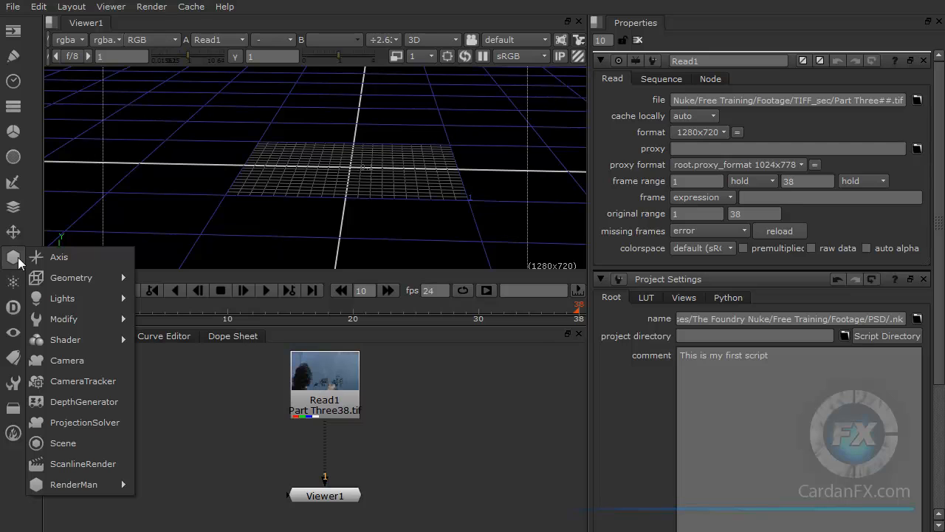
mouse_move(80, 285)
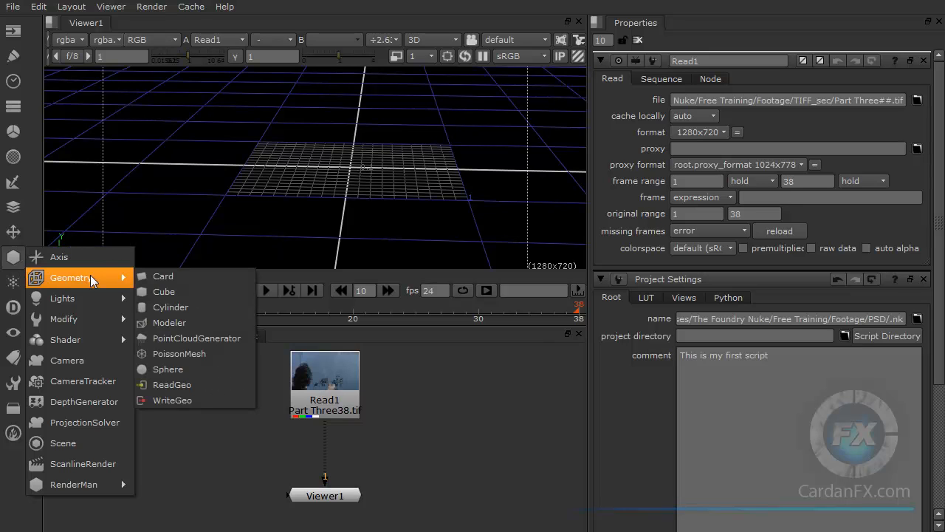
click(170, 275)
ctrl+drag(311, 166, 426, 173)
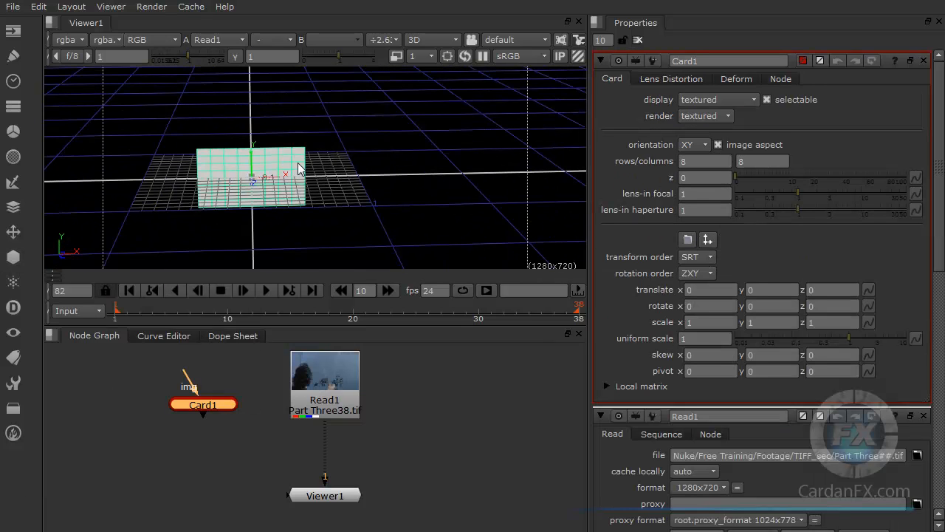
ctrl+drag(336, 161, 254, 170)
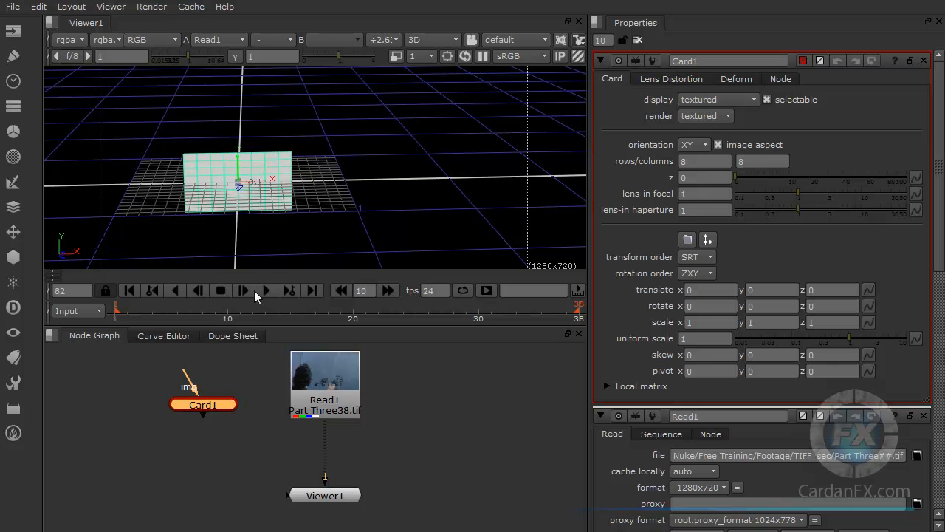
Step: Reposition the Card1 node beside the Read1 node in the node graph and deselect it
drag(212, 405, 194, 421)
scroll(221, 431, up, 2)
click(189, 434)
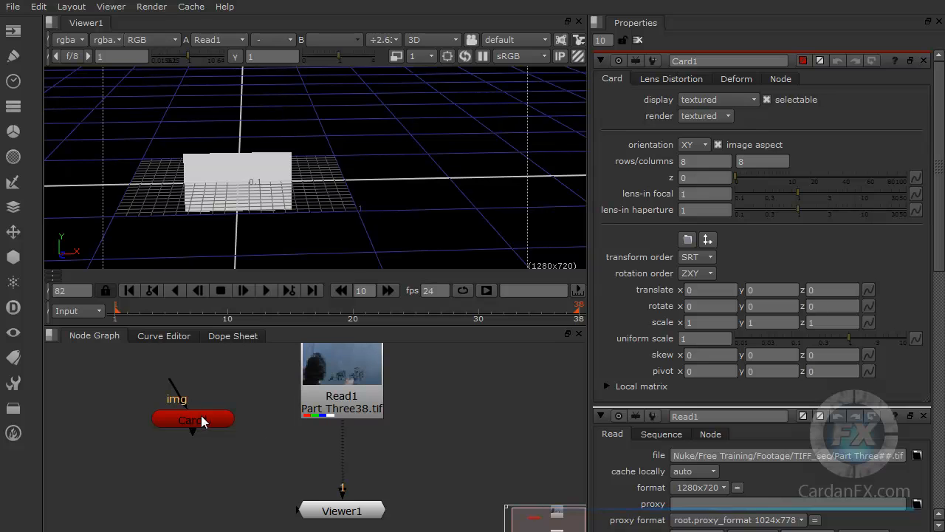
drag(202, 421, 199, 408)
click(240, 385)
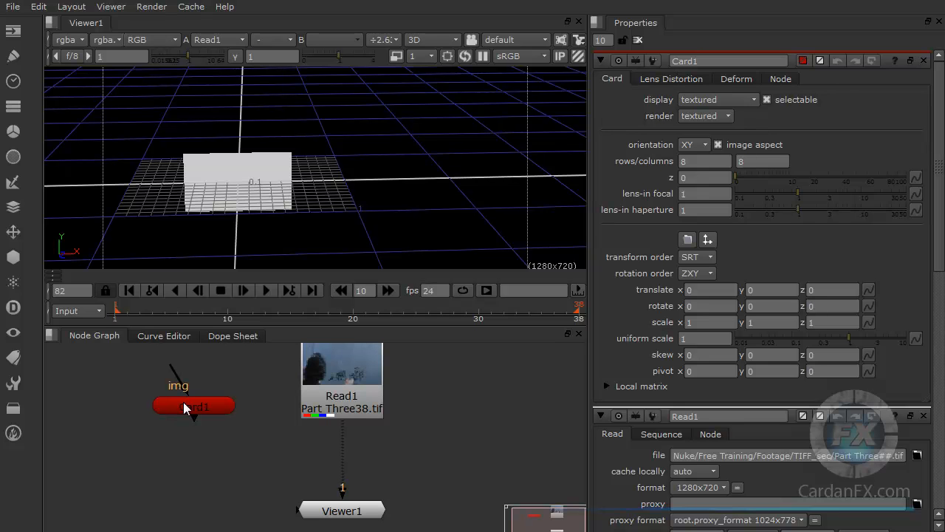
Step: Add a Cylinder geometry node and place it below and to the left of the Card1 node
click(19, 264)
mouse_move(80, 279)
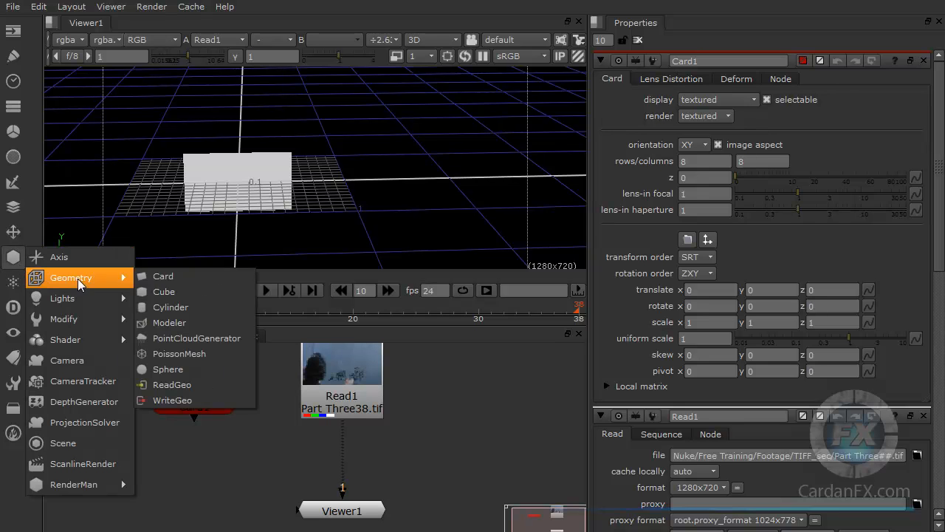
drag(273, 383, 150, 460)
click(157, 460)
click(123, 461)
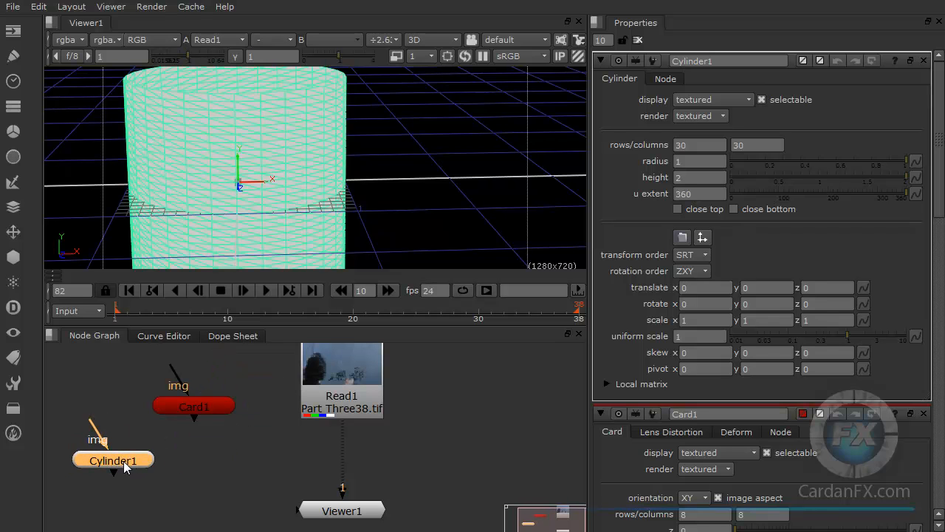
click(157, 443)
drag(129, 458, 155, 448)
Step: Move the card along X out of the cylinder so it stands beside it, and select the cylinder
drag(192, 408, 201, 404)
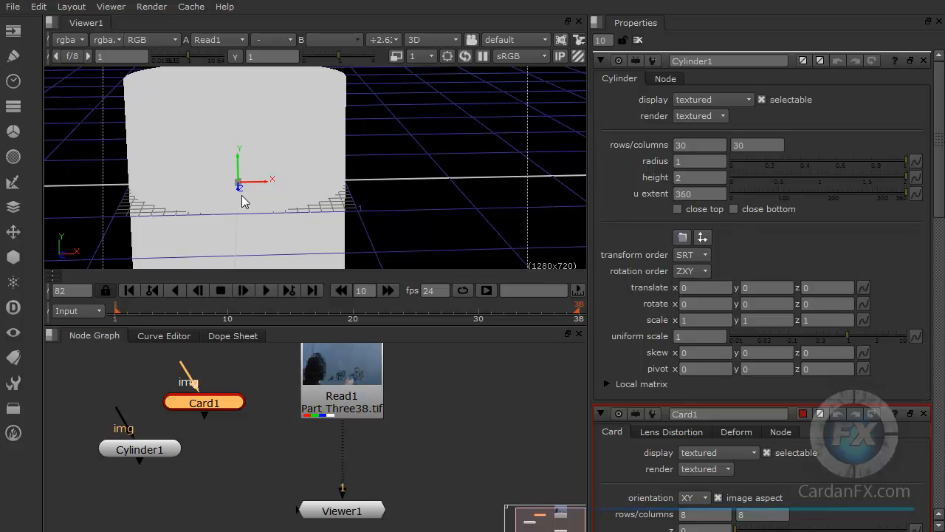
drag(265, 187, 447, 185)
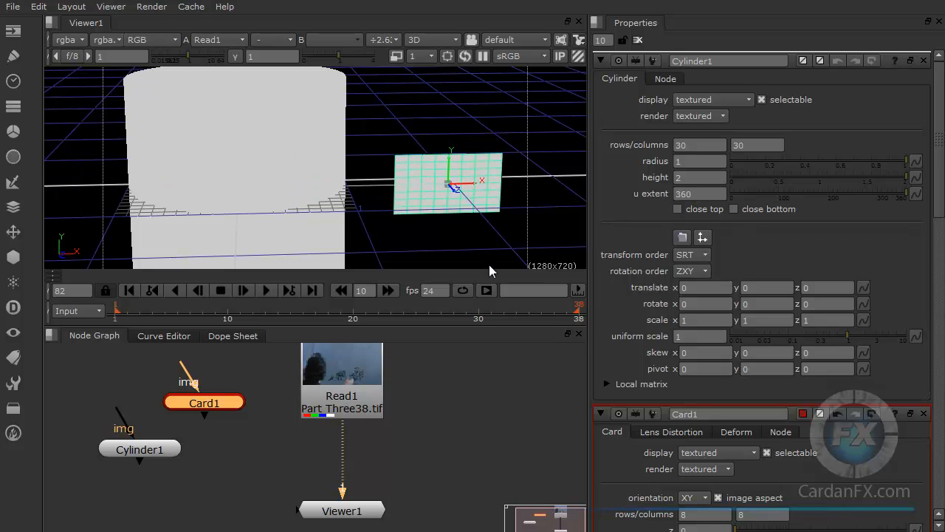
drag(449, 180, 531, 296)
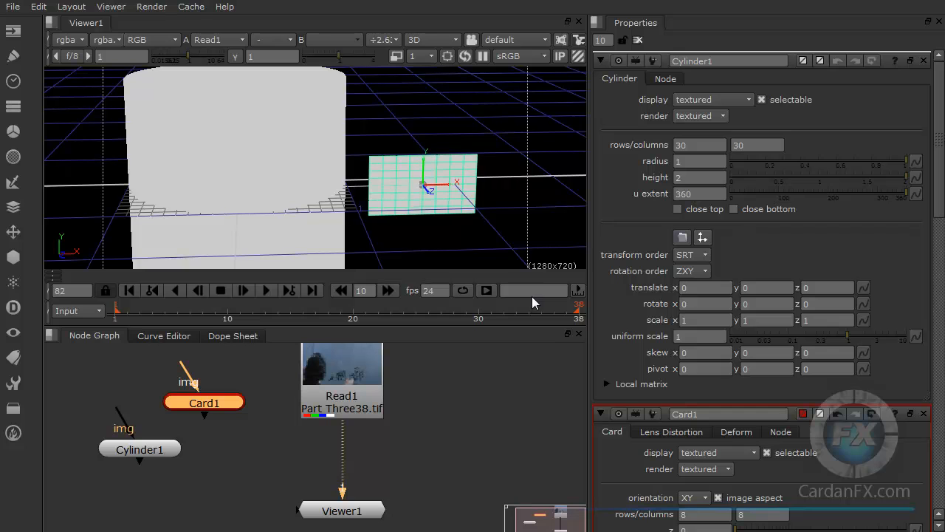
click(304, 157)
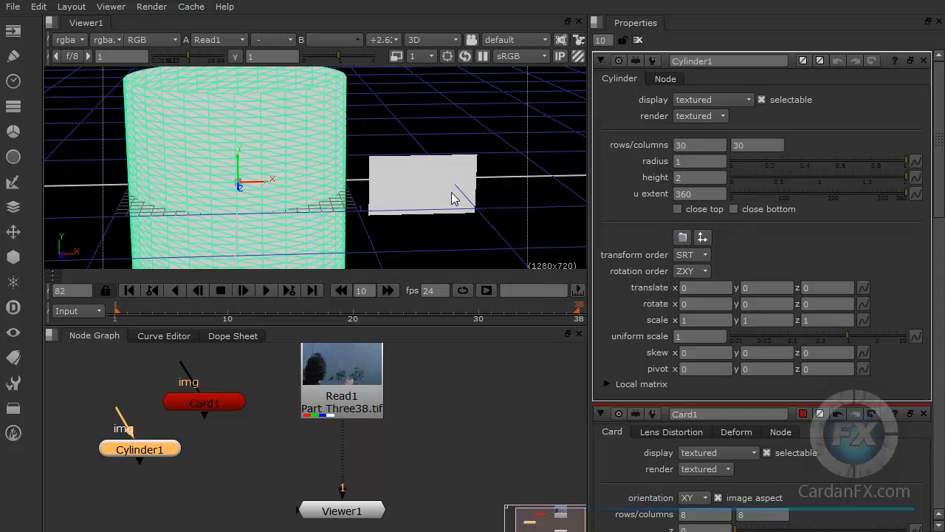
Step: Move the card farther along X away from the cylinder in the 3D scene
click(420, 190)
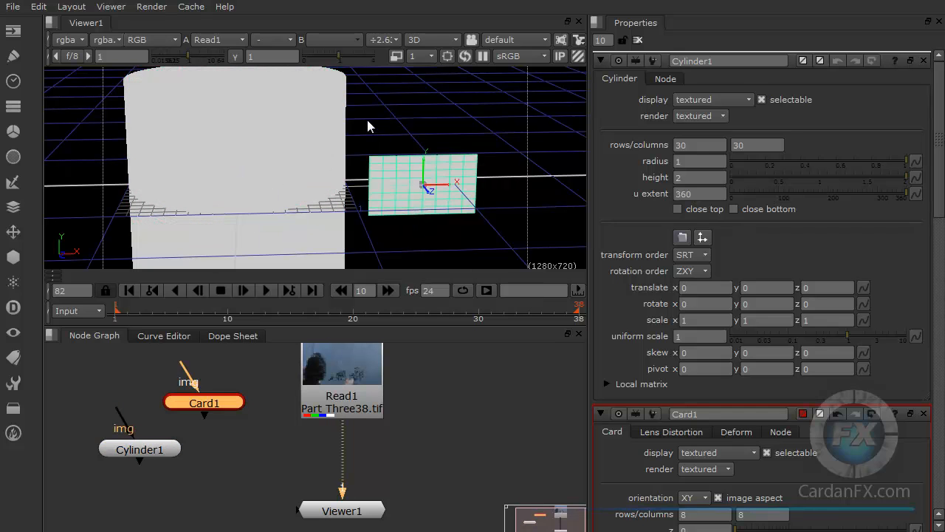
drag(488, 117, 437, 194)
drag(374, 101, 273, 211)
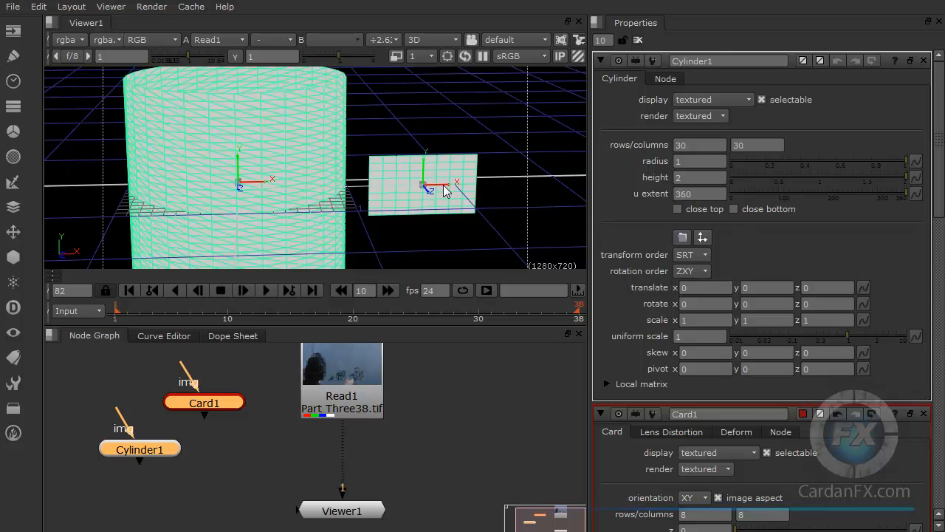
drag(445, 191, 499, 190)
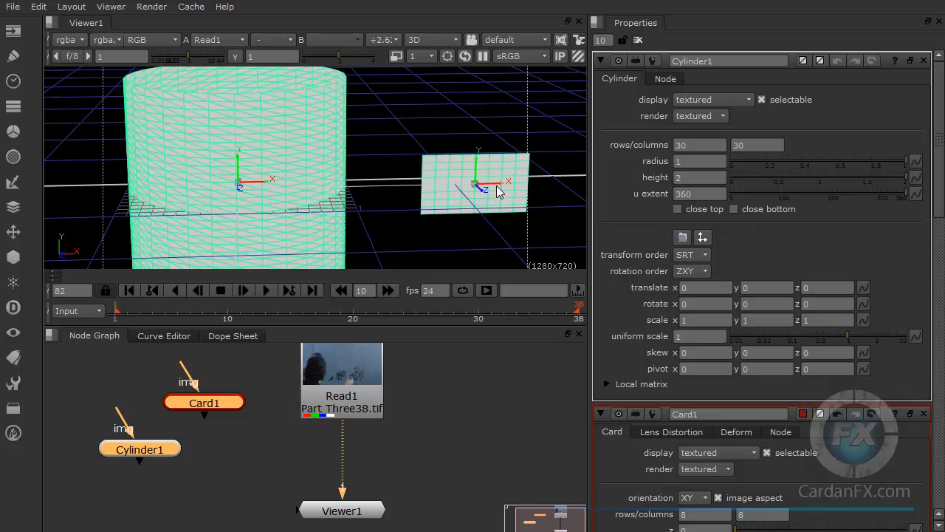
Step: Select only the cylinder and move it along X to -0.04
click(396, 199)
click(311, 186)
mouse_move(276, 182)
mouse_down()
mouse_move(327, 185)
mouse_move(260, 184)
mouse_up()
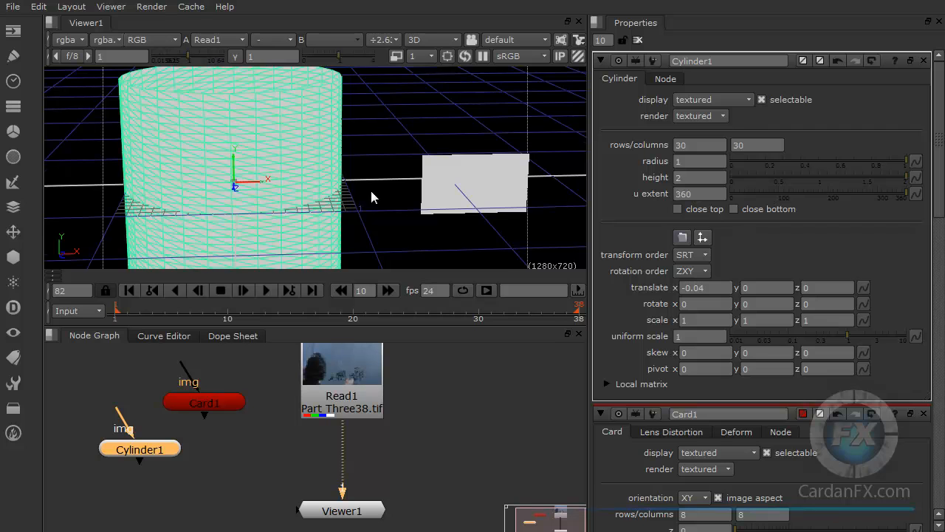
scroll(372, 197, down, 4)
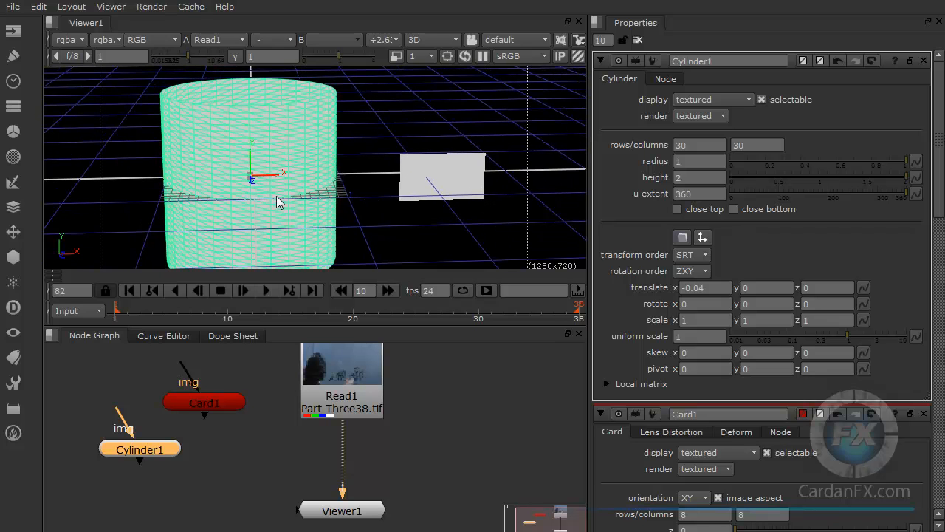
scroll(277, 202, up, 3)
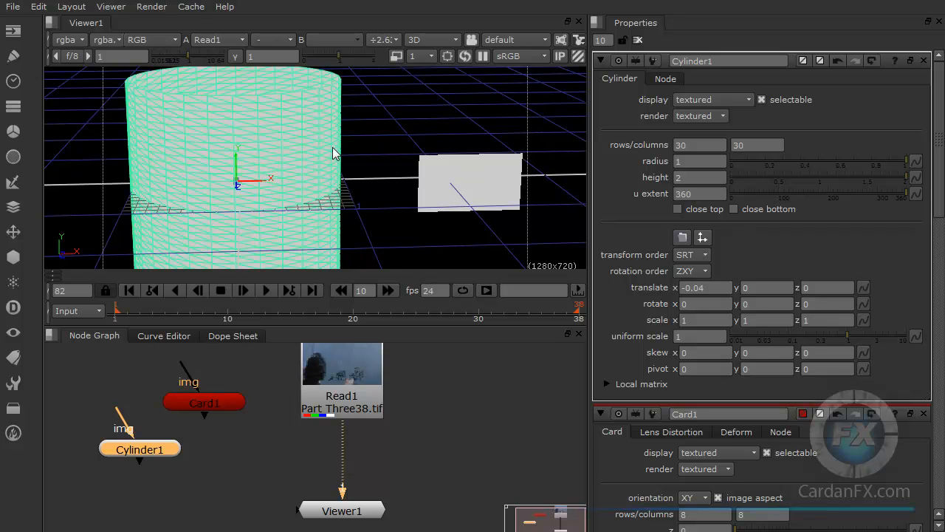
Step: Switch the viewer back to the 2D view of the Read1 footage
click(446, 41)
click(441, 53)
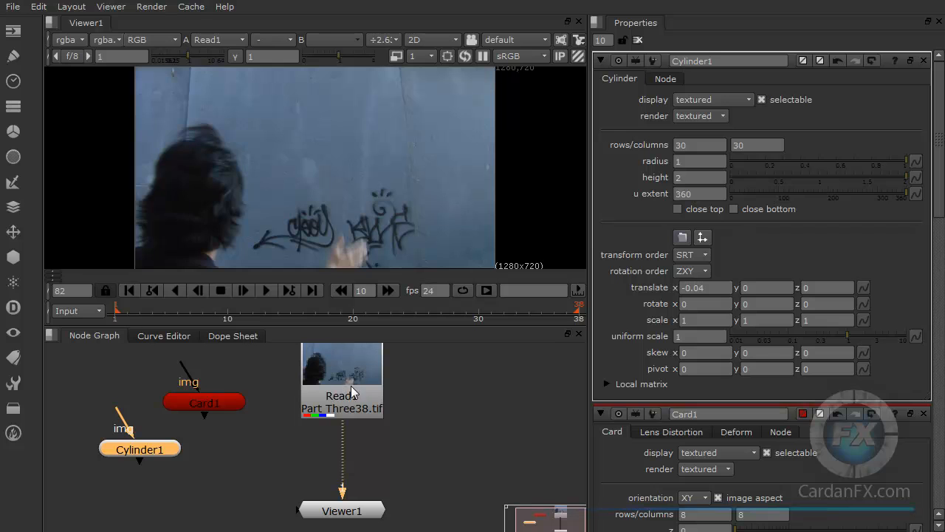
click(348, 367)
Step: Rearrange the Card1 and Cylinder1 nodes beside Read1 in the node graph and deselect all nodes
drag(209, 401, 226, 392)
drag(180, 445, 168, 420)
mouse_move(227, 389)
mouse_down()
mouse_move(231, 472)
mouse_move(231, 375)
mouse_up()
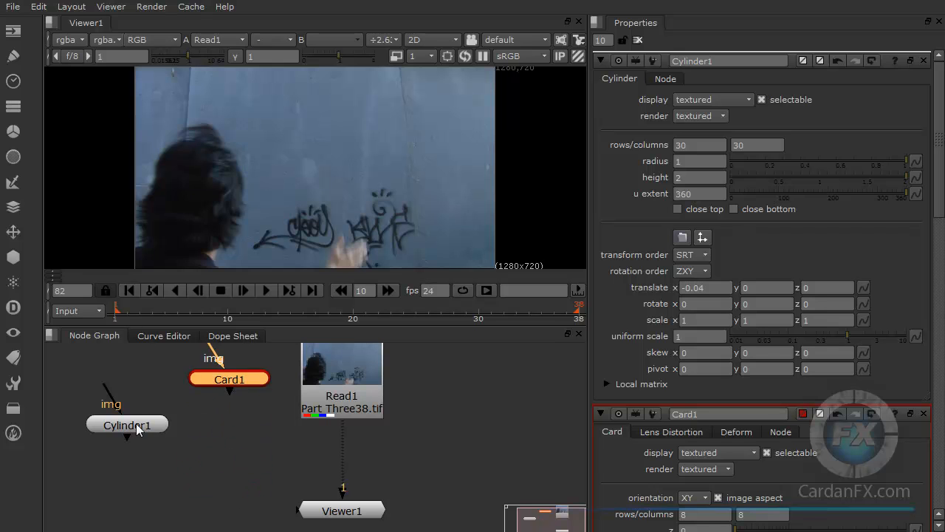
drag(136, 423, 116, 433)
drag(224, 383, 203, 388)
click(334, 381)
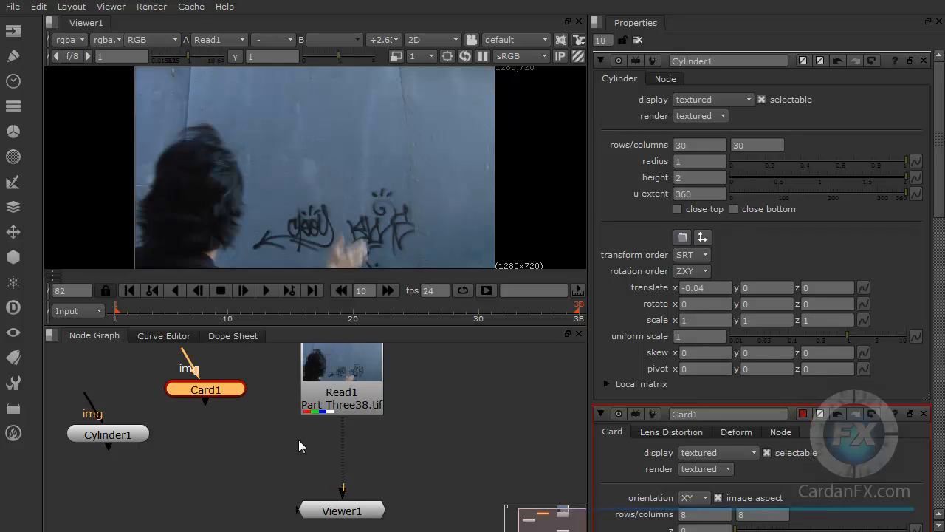
click(343, 396)
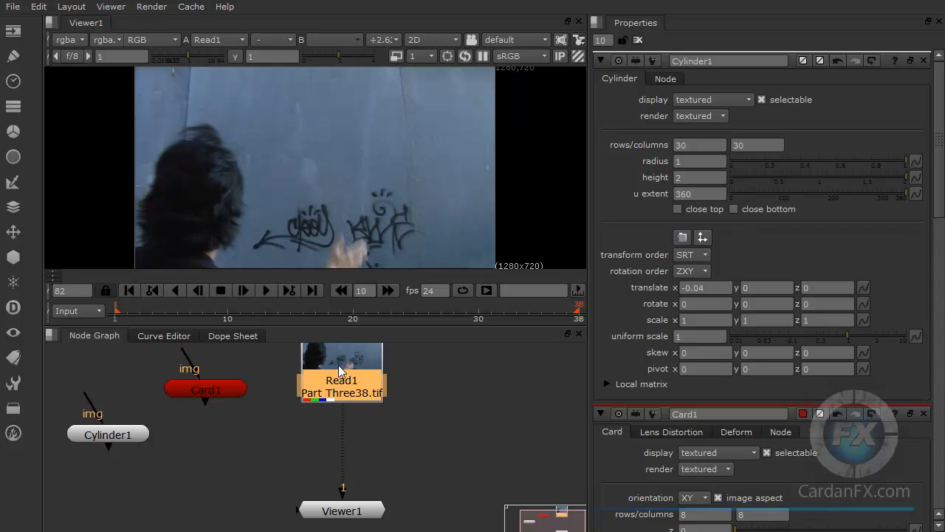
click(261, 445)
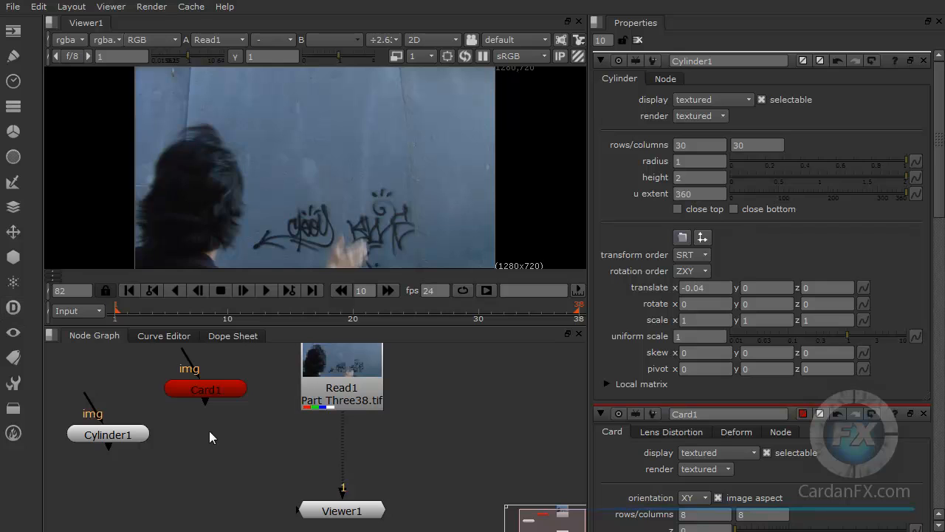
Step: Add a ScanlineRender node and arrange it in the node graph below the Card1 and Cylinder1 nodes
click(16, 259)
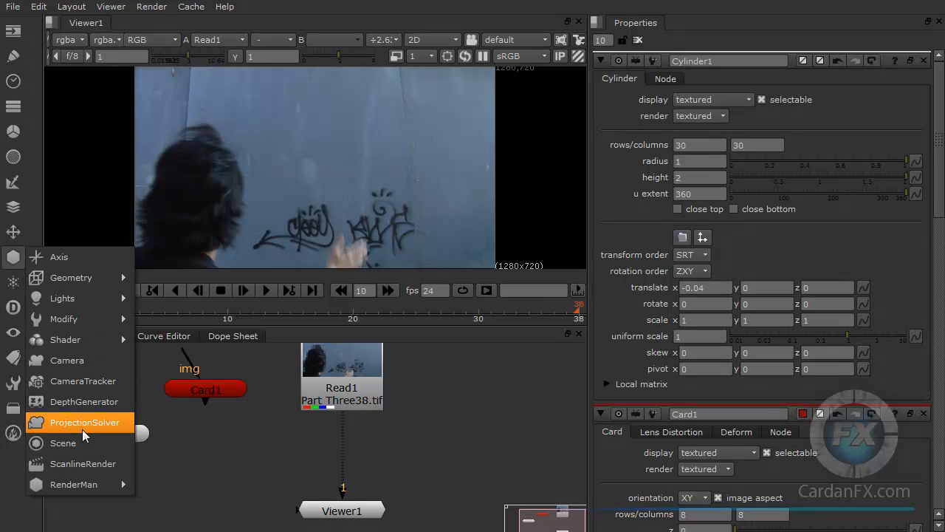
click(103, 466)
drag(251, 444, 217, 461)
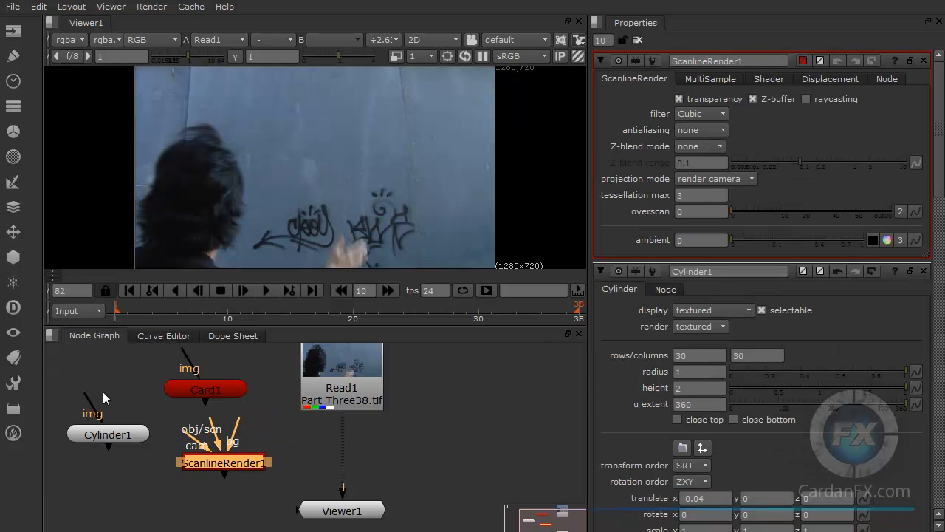
drag(166, 390, 151, 382)
drag(112, 433, 109, 421)
drag(177, 378, 150, 374)
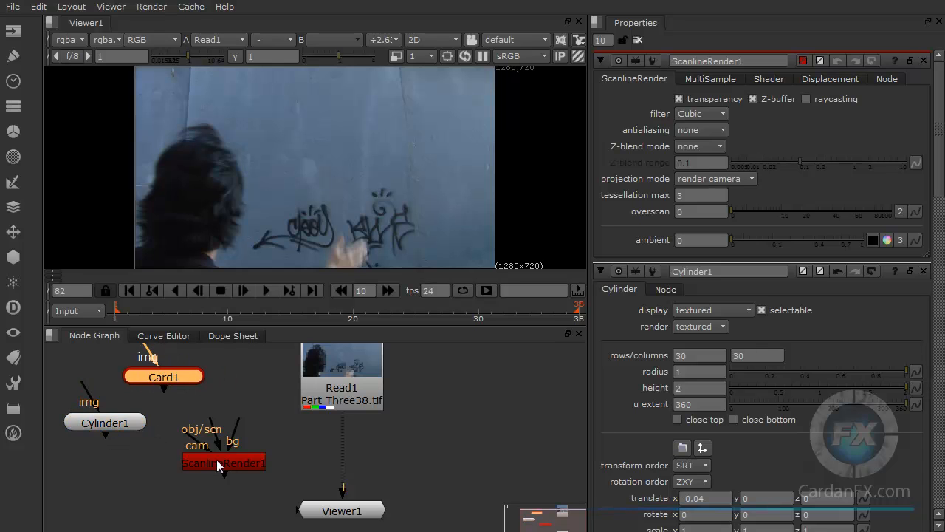
drag(216, 459, 232, 459)
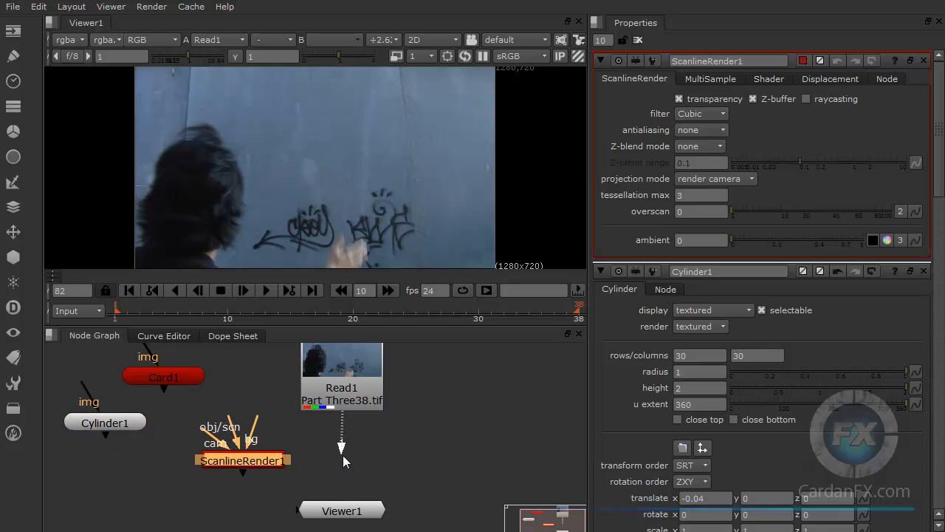
Step: Disconnect Viewer1 from Read1 and connect the ScanlineRender1 bg input to Read1
drag(343, 455, 342, 458)
click(306, 433)
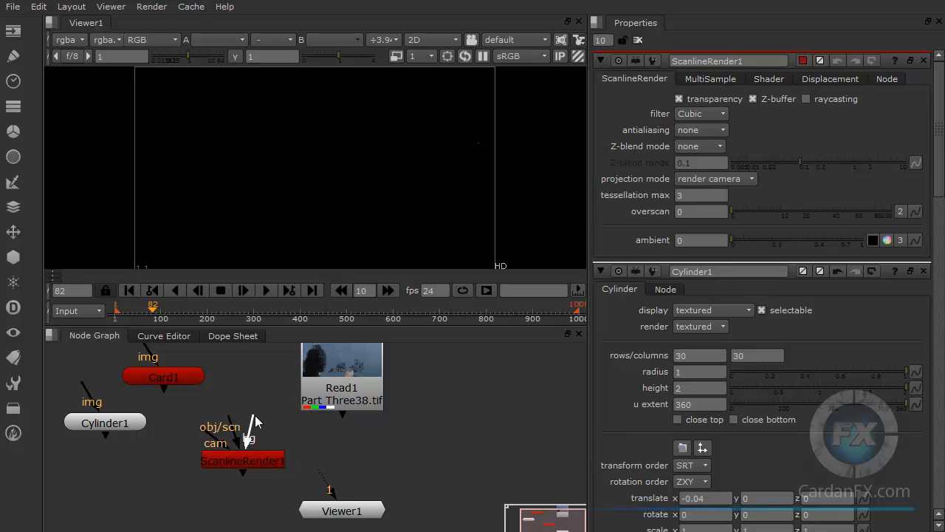
drag(291, 436, 339, 401)
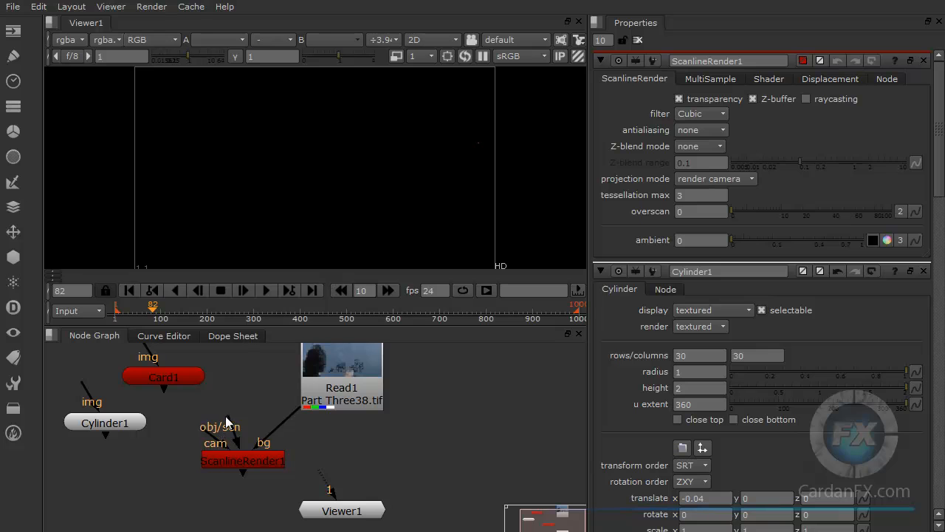
Step: Add a Camera node and place it below Cylinder1 in the node graph
drag(205, 434, 156, 479)
drag(96, 486, 141, 468)
click(13, 256)
mouse_move(74, 341)
click(66, 360)
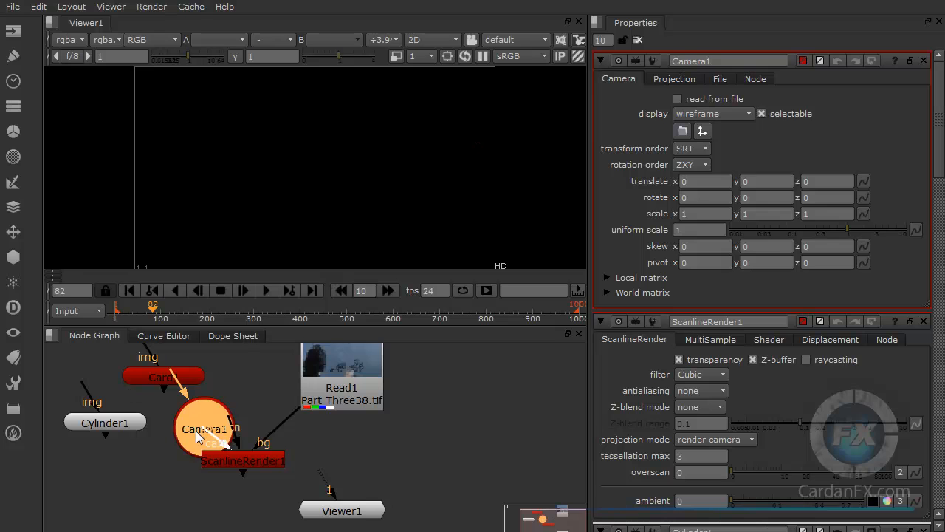
drag(184, 429, 108, 485)
click(189, 506)
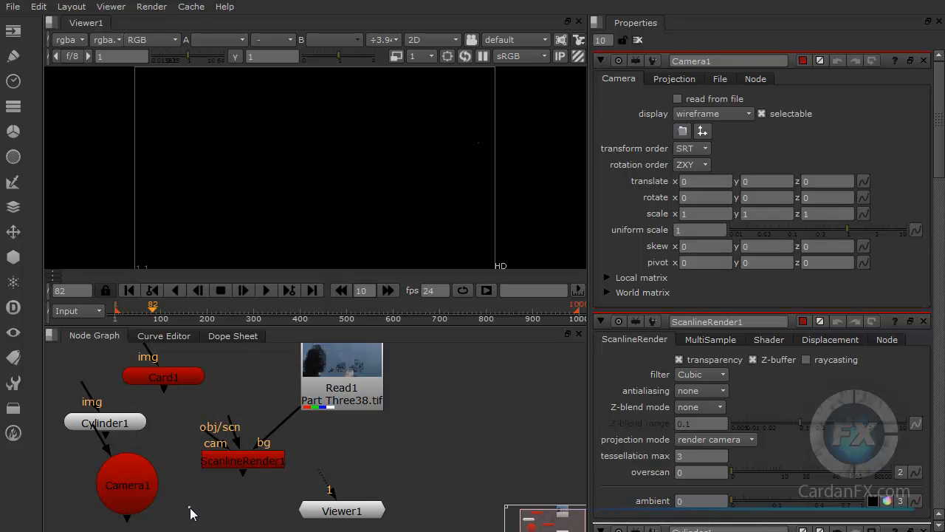
Step: Spread out the Card1, Cylinder1 and Camera1 nodes and connect the ScanlineRender1 cam input to Camera1
drag(163, 379, 196, 372)
drag(107, 425, 107, 383)
drag(133, 474, 109, 459)
drag(214, 447, 99, 469)
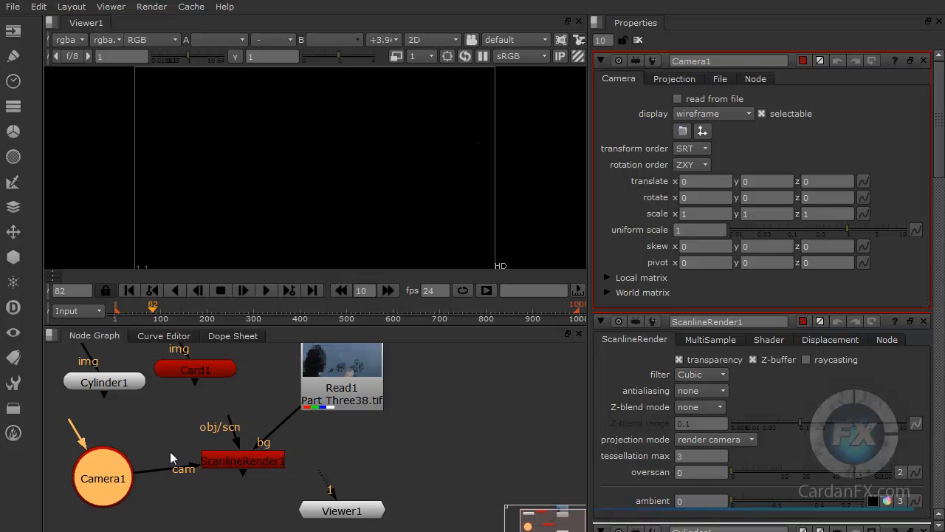
Step: Adjust the Card1 and Cylinder1 node positions and connect the ScanlineRender1 obj/scn input to Cylinder1
drag(195, 370, 213, 367)
drag(122, 378, 142, 384)
drag(230, 432, 130, 390)
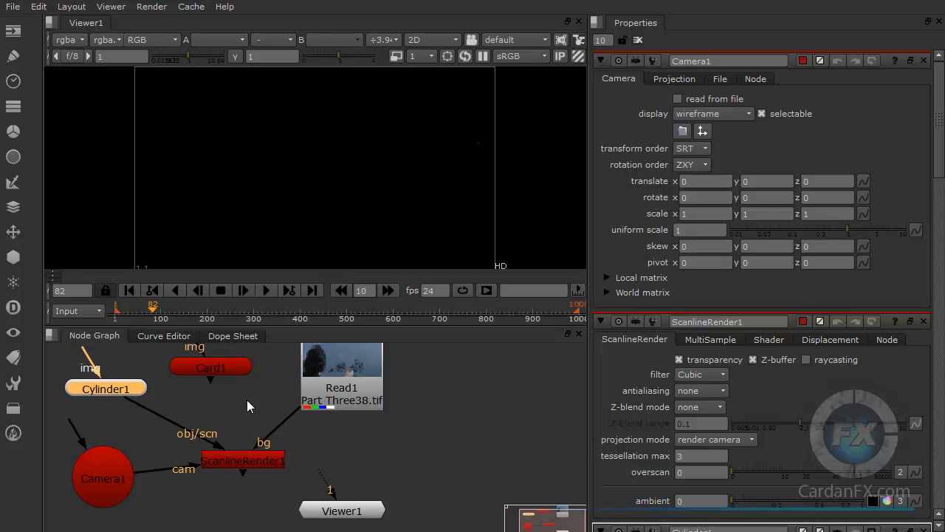
click(219, 371)
Step: Connect Viewer1 to ScanlineRender1, align both nodes in a column beneath Read1, and select ScanlineRender1
drag(238, 467, 264, 454)
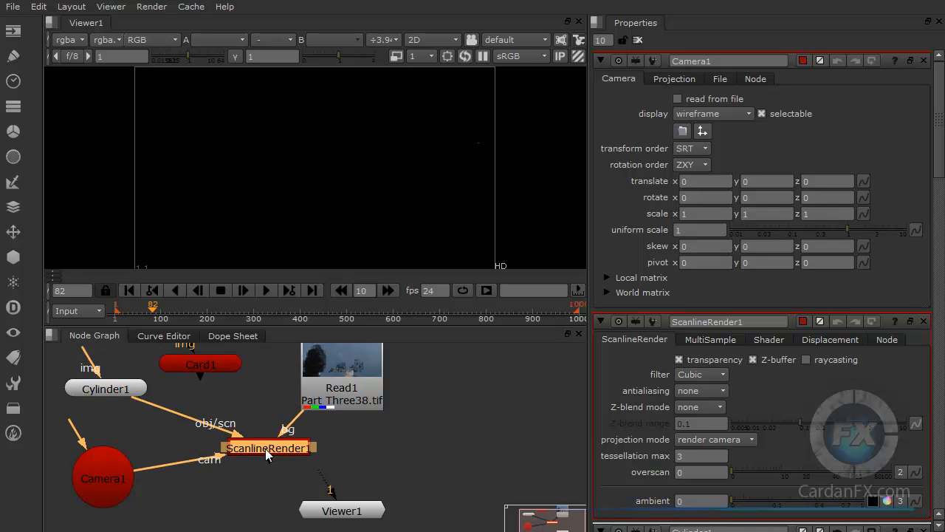
drag(333, 513, 264, 458)
drag(267, 517, 271, 510)
drag(256, 444, 330, 449)
drag(271, 507, 343, 502)
click(346, 393)
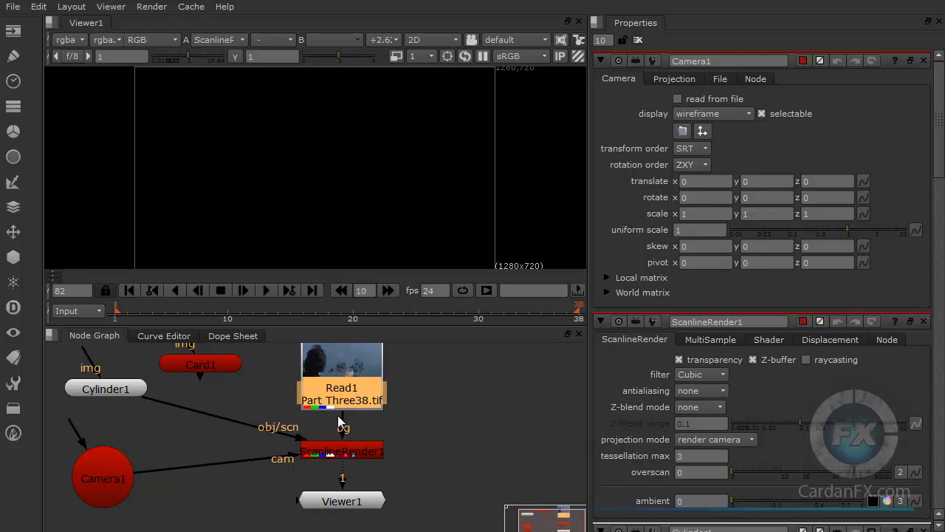
click(348, 456)
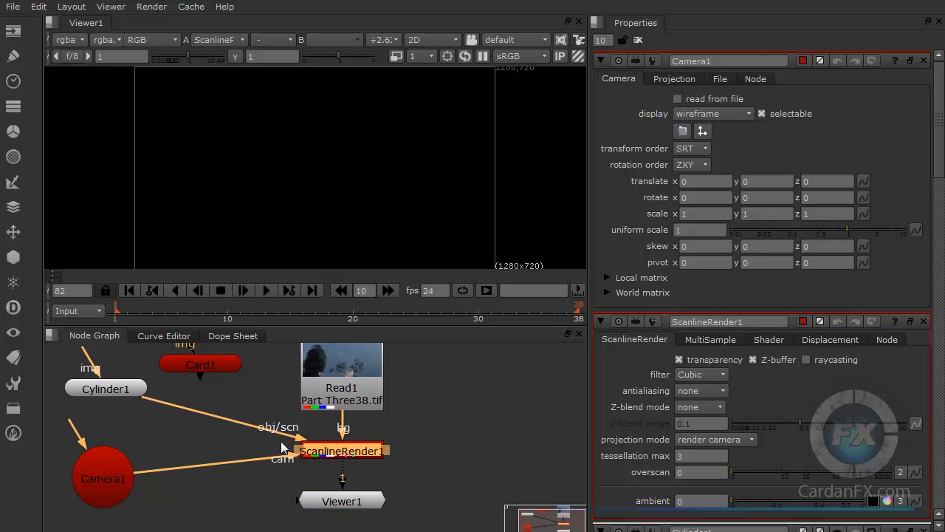
Step: Switch the viewer to the 3D view and show its list of available cameras
click(455, 41)
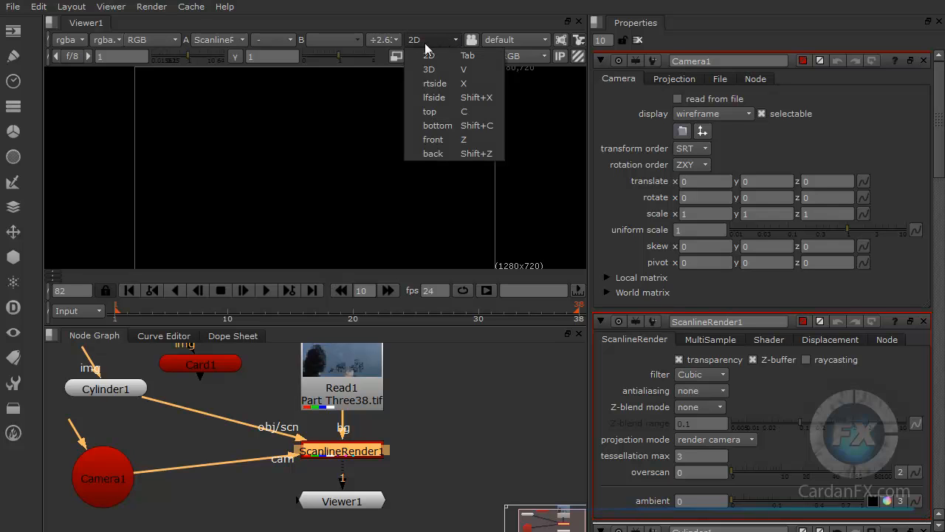
click(429, 70)
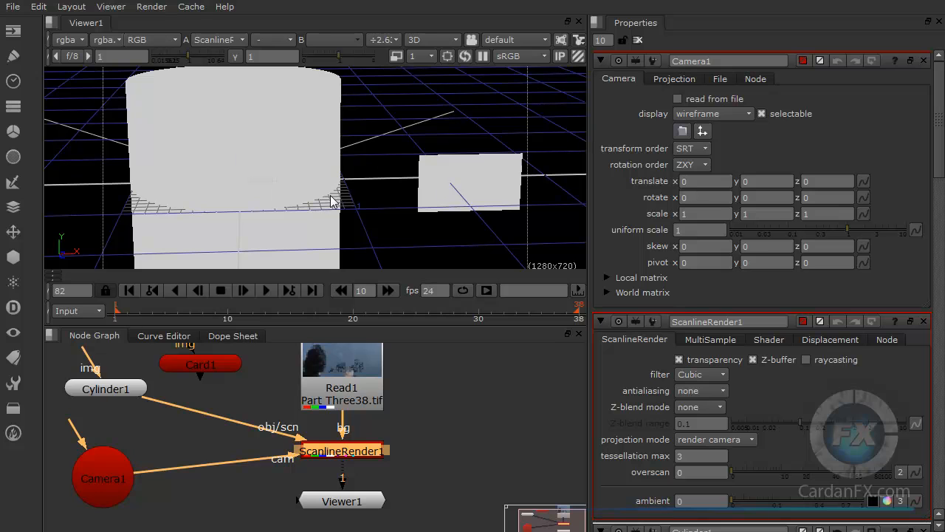
click(513, 45)
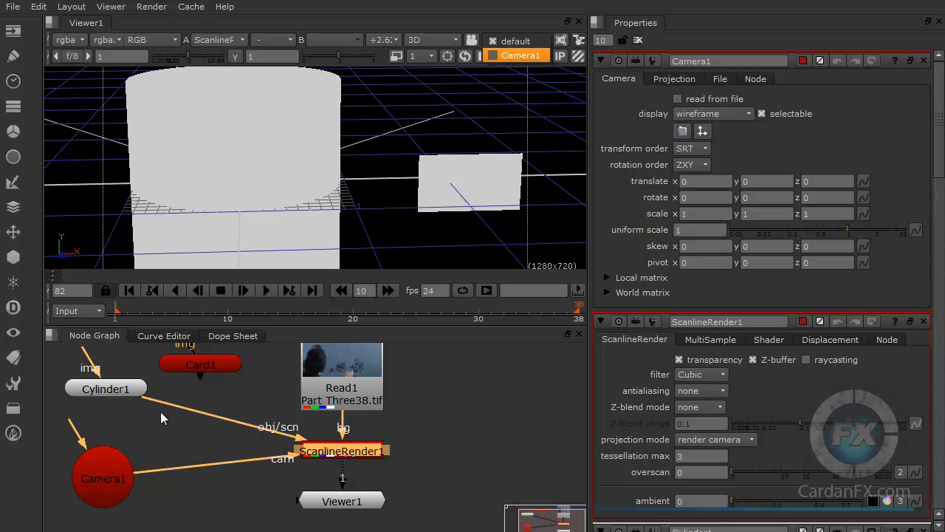
Step: Rename the Camera1 node to a person's first name followed by "_Camera"
click(103, 478)
click(104, 476)
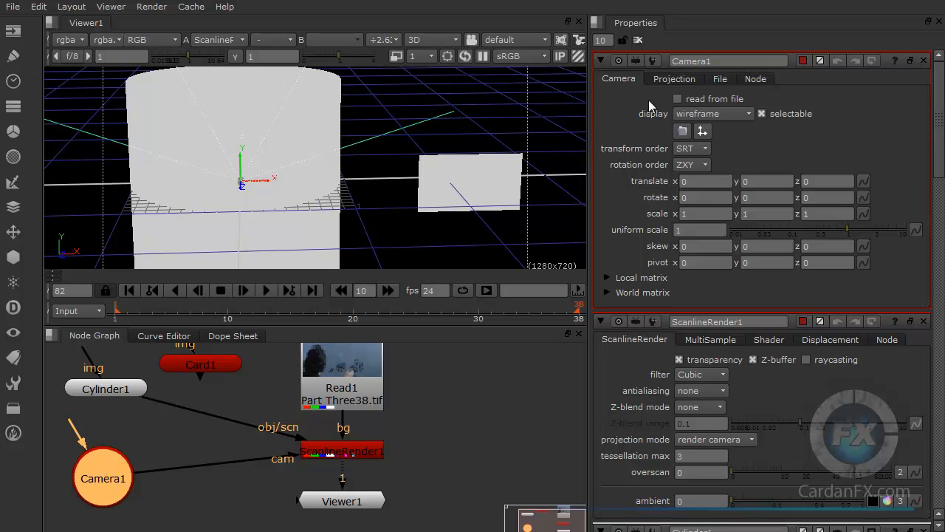
double_click(707, 60)
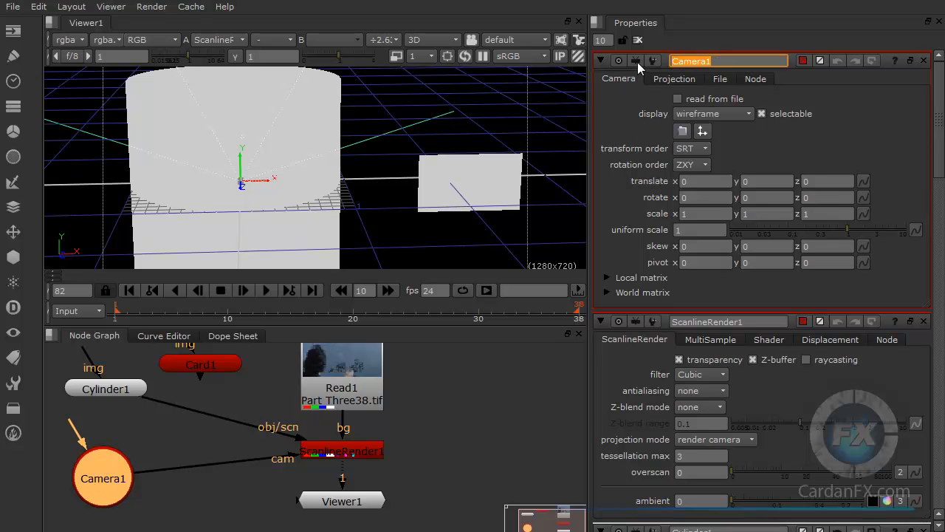
key(Home)
text(Carlos_)
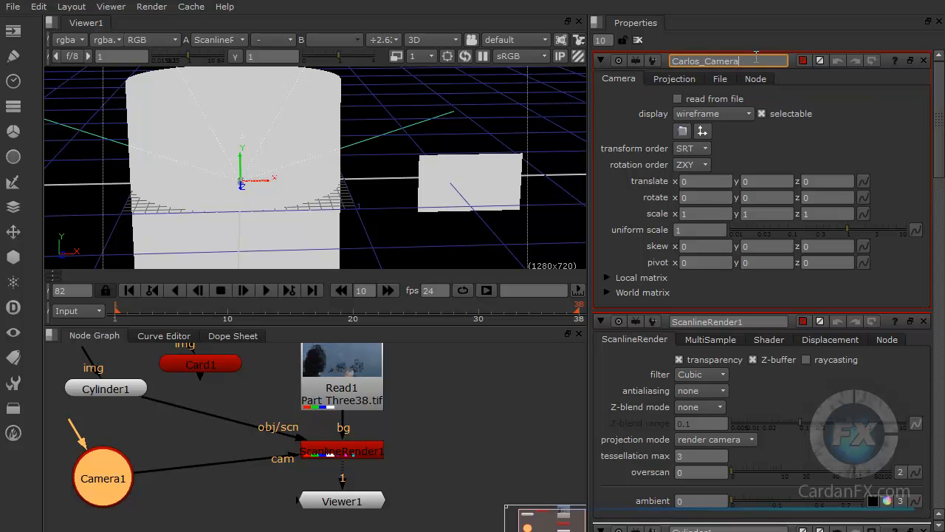
click(428, 404)
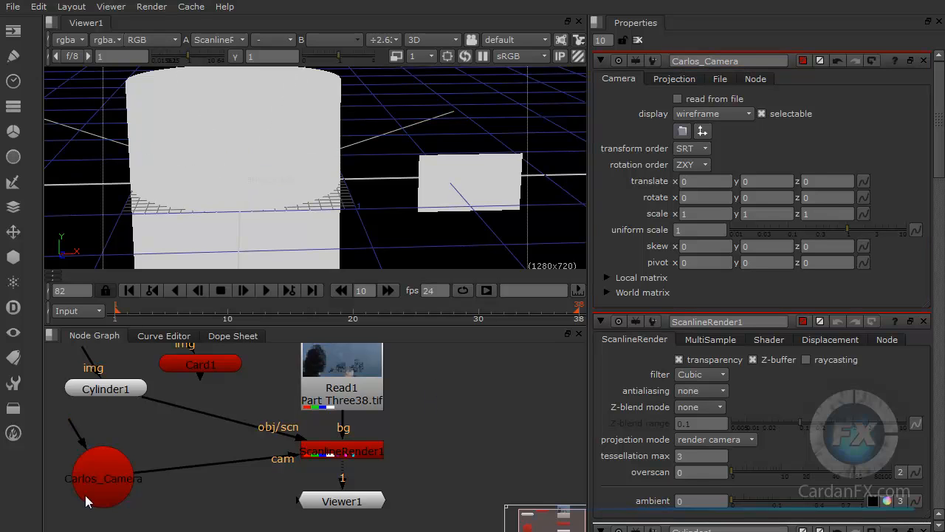
Step: Look through the renamed camera in the 3D viewer and select the cylinder
click(508, 42)
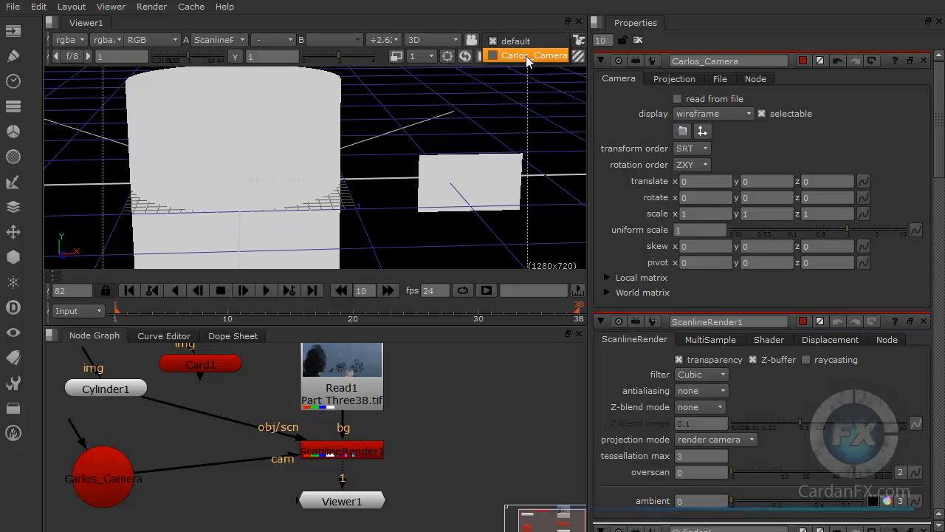
click(528, 57)
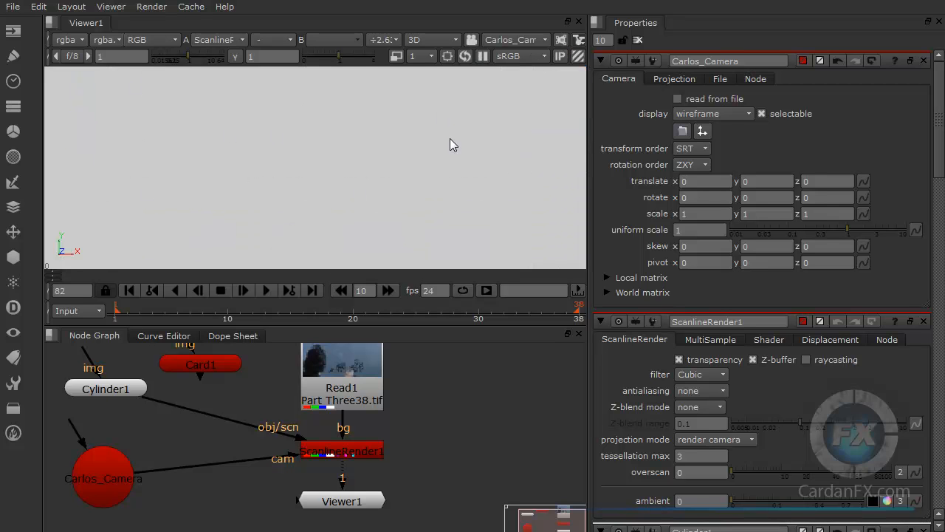
click(368, 160)
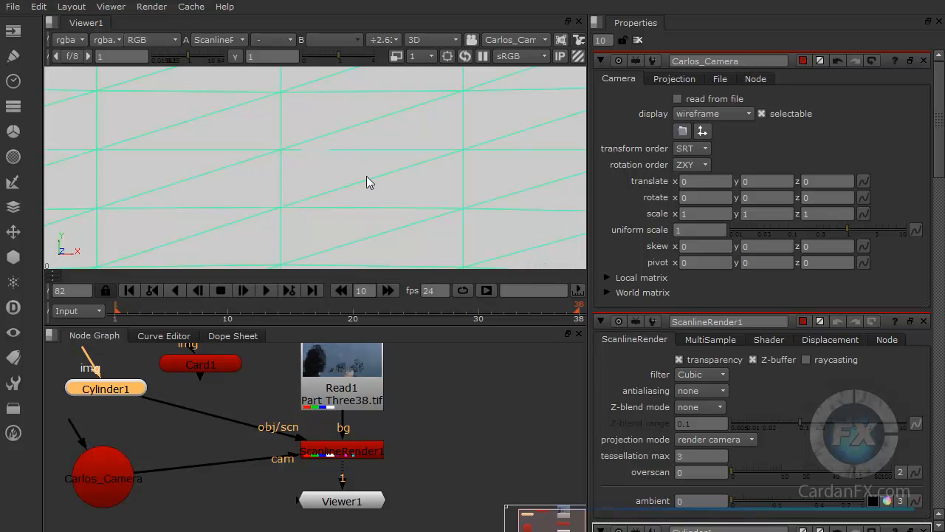
scroll(394, 209, down, 10)
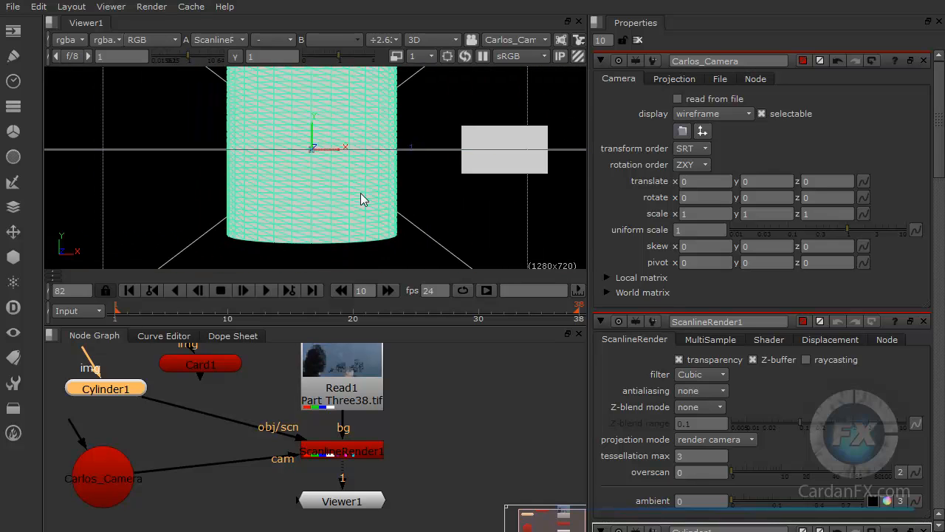
Step: Deselect the cylinder, check Viewer1's output in the 2D view, and return the viewer to 3D
scroll(361, 195, down, 5)
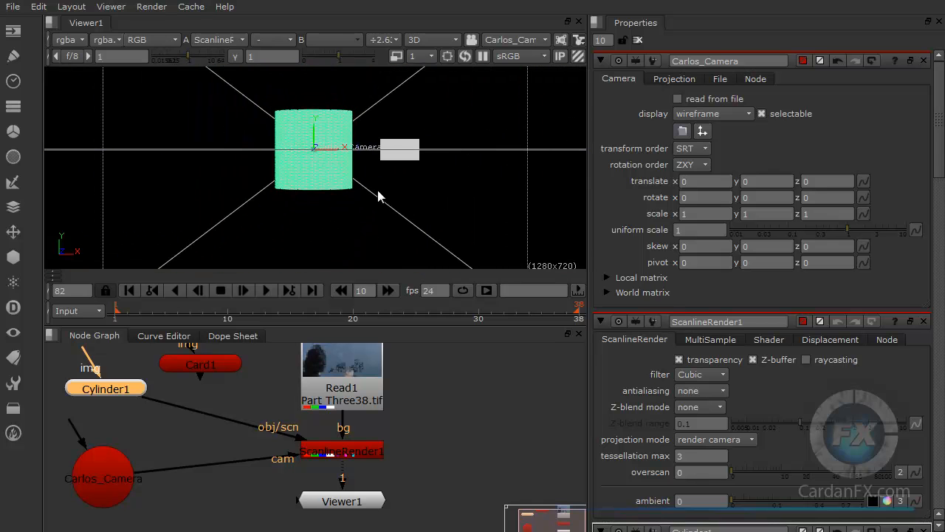
scroll(414, 175, up, 1)
click(433, 413)
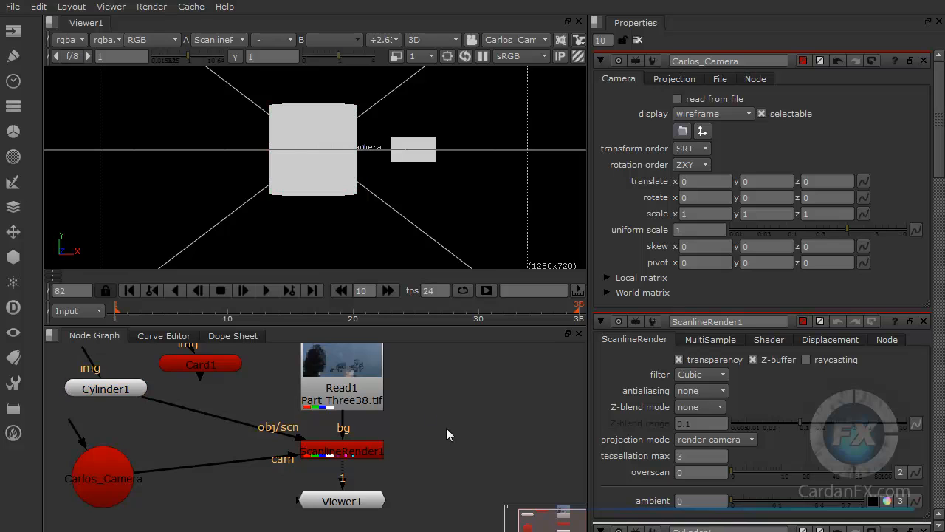
click(350, 502)
click(446, 41)
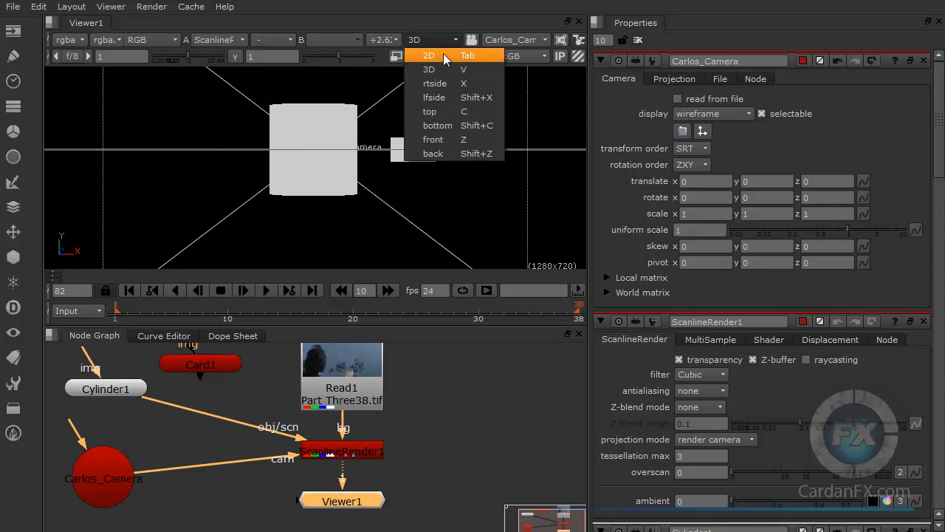
click(445, 57)
scroll(351, 218, down, 2)
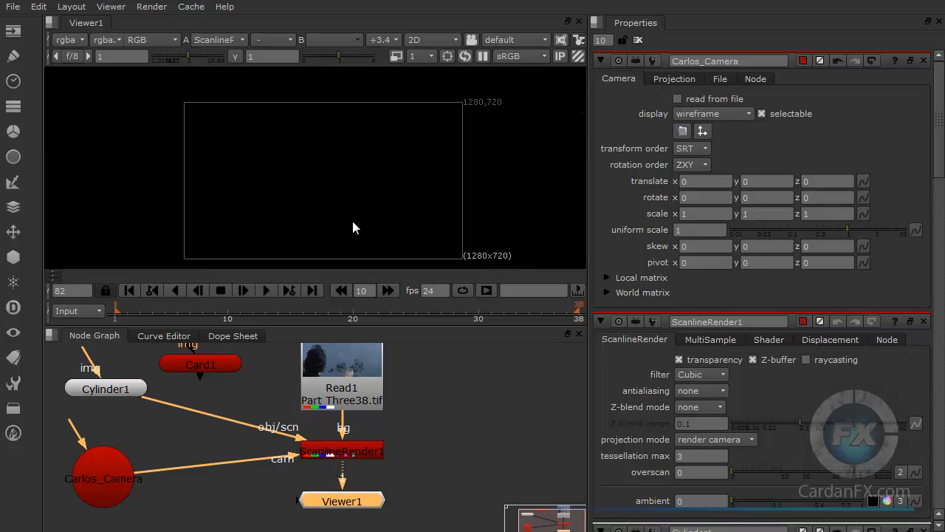
scroll(353, 210, up, 1)
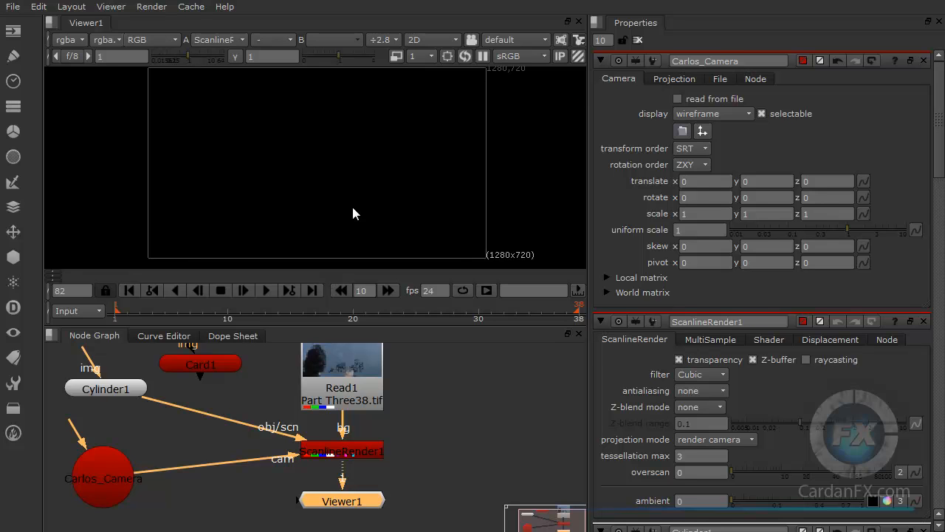
click(453, 41)
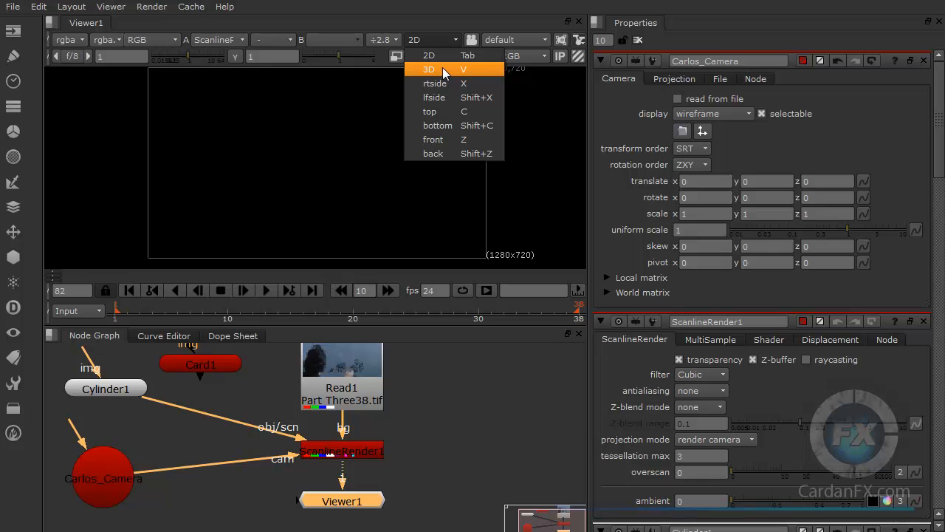
click(443, 70)
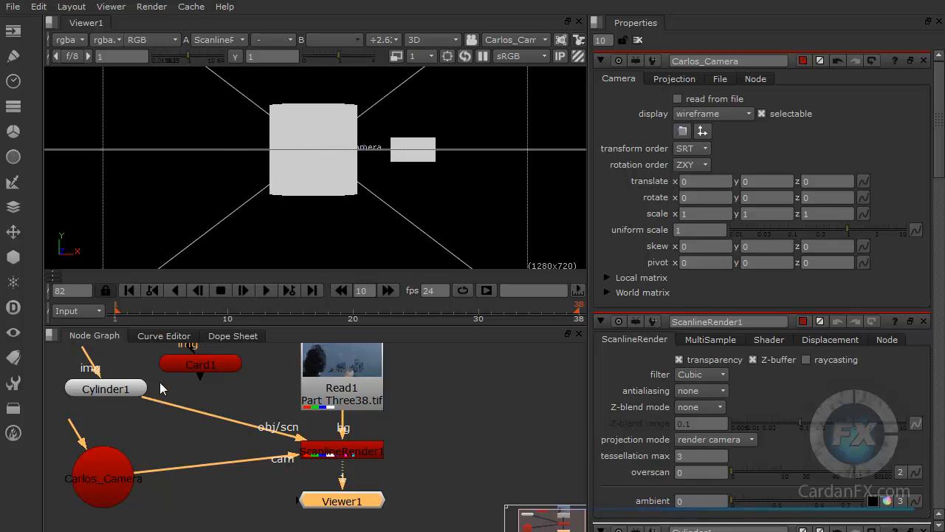
Step: Spread out the node graph by shifting Read1, ScanlineRender1, Viewer1, Card1 and Cylinder1 away from the camera node
drag(343, 399, 440, 399)
drag(338, 453, 408, 457)
drag(350, 507, 411, 507)
drag(195, 367, 246, 366)
drag(114, 393, 178, 421)
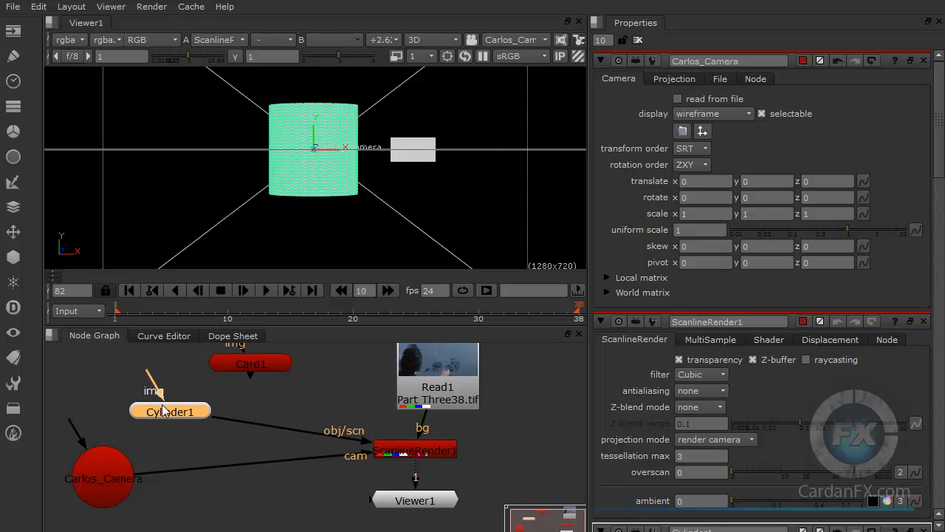
Step: Add a Light node to the scene and raise it to about 1.21 on the Y axis
click(14, 259)
mouse_move(68, 322)
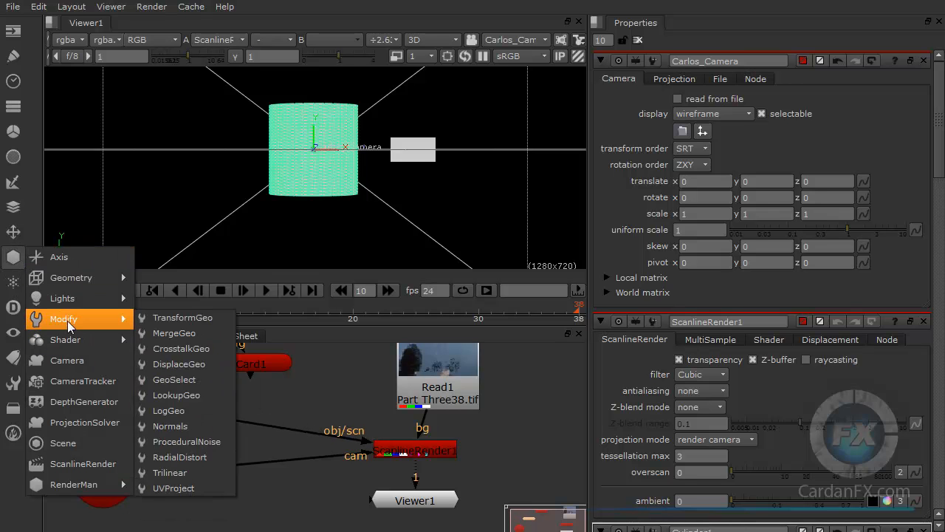
mouse_move(81, 303)
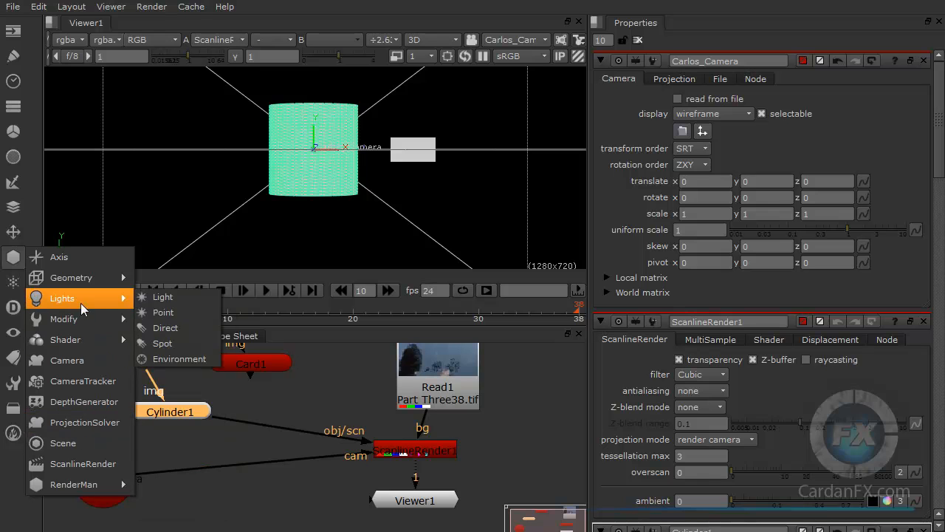
click(160, 299)
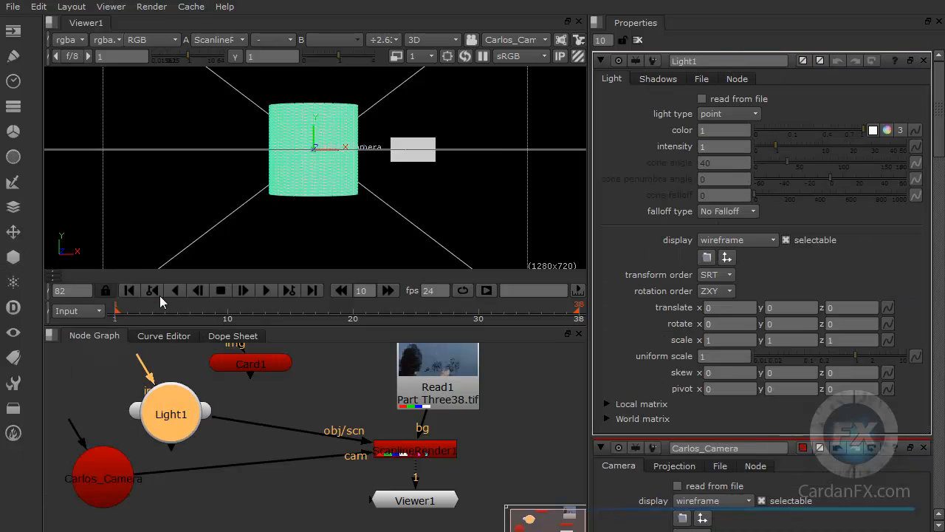
drag(315, 129, 315, 80)
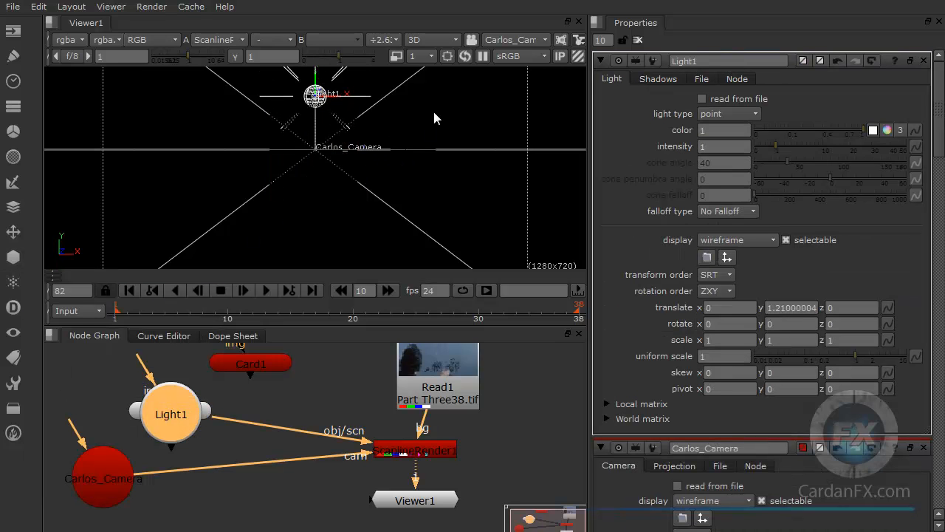
Step: View the scene through the default camera and move Light1 to about X -1.78, Y 1.05, beside the cylinder
click(493, 41)
click(510, 31)
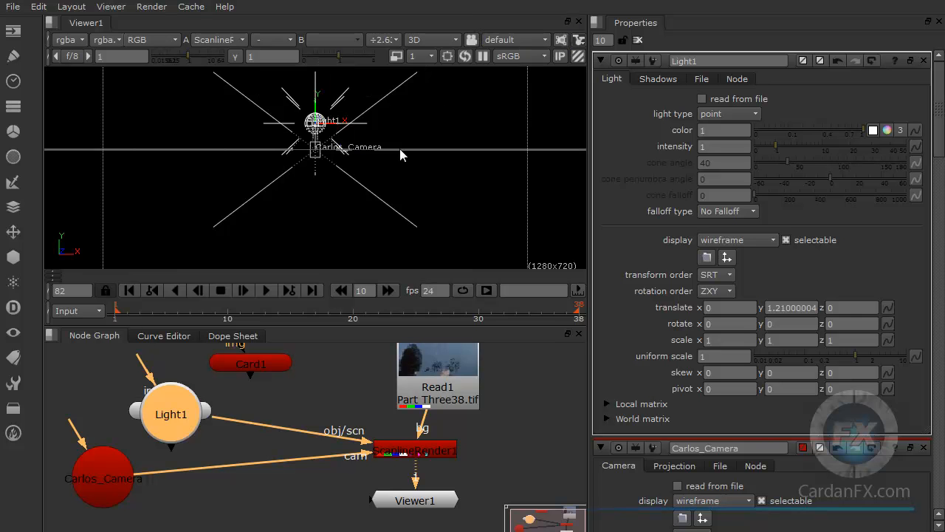
mouse_move(359, 172)
ctrl+mouse_down()
mouse_move(340, 200)
mouse_move(365, 200)
mouse_move(312, 206)
mouse_move(353, 150)
mouse_move(291, 236)
mouse_move(295, 205)
mouse_move(325, 209)
mouse_move(377, 195)
mouse_move(345, 174)
ctrl+mouse_up()
drag(254, 152, 139, 142)
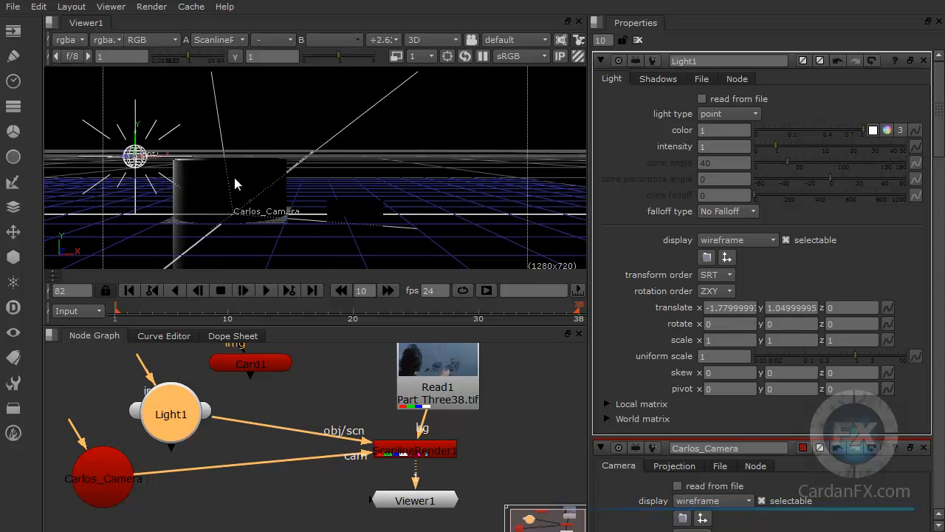
Step: Move Light1 up and in front of the cylinder, to about Y 1.86 and Z 2.96
ctrl+drag(202, 198, 231, 240)
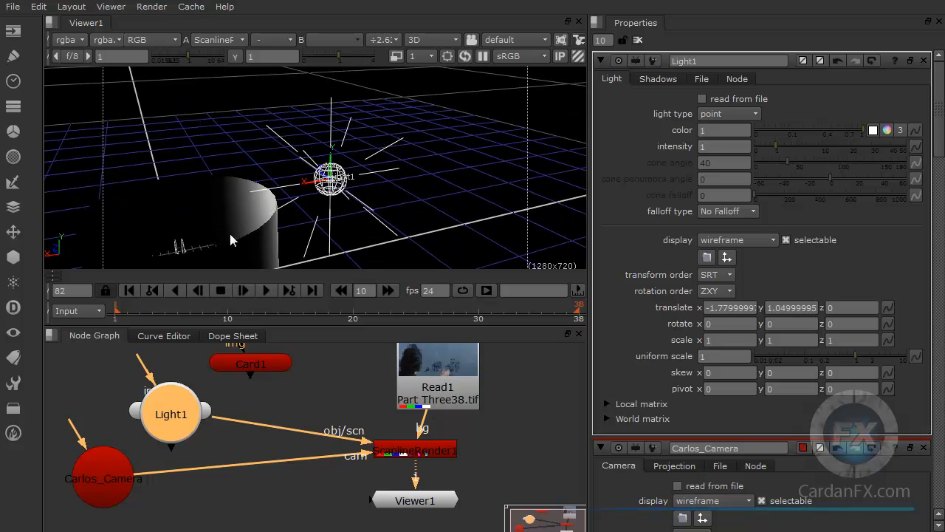
drag(325, 171, 305, 104)
ctrl+drag(291, 159, 362, 104)
ctrl+drag(360, 140, 310, 60)
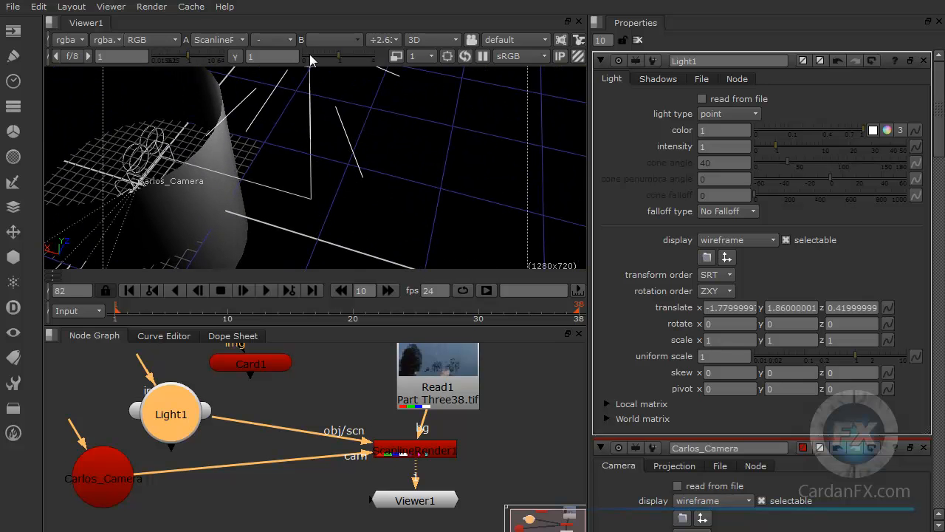
ctrl+drag(307, 200, 390, 222)
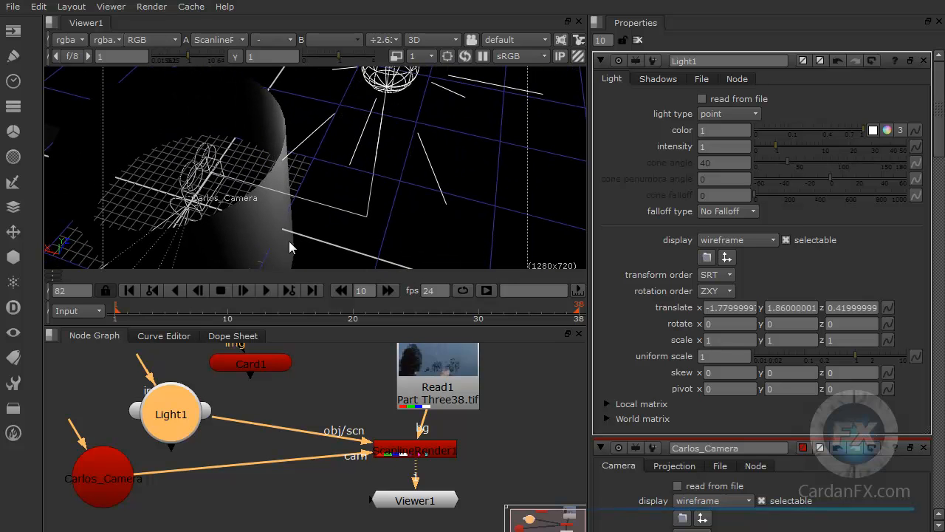
ctrl+drag(369, 232, 527, 93)
scroll(394, 172, down, 5)
ctrl+drag(328, 208, 443, 180)
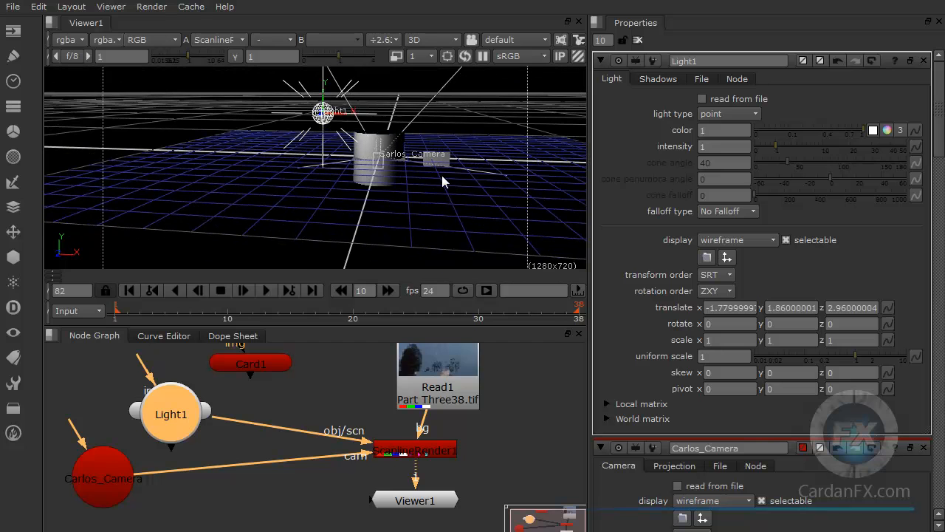
Step: Check the lit scene's output in the 2D view and go back to the 3D view
click(434, 39)
click(436, 56)
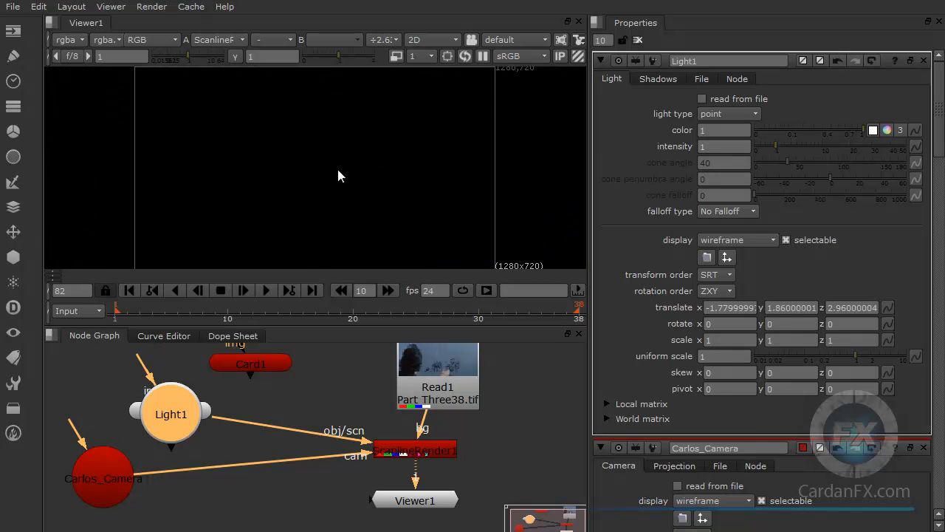
click(442, 40)
click(442, 70)
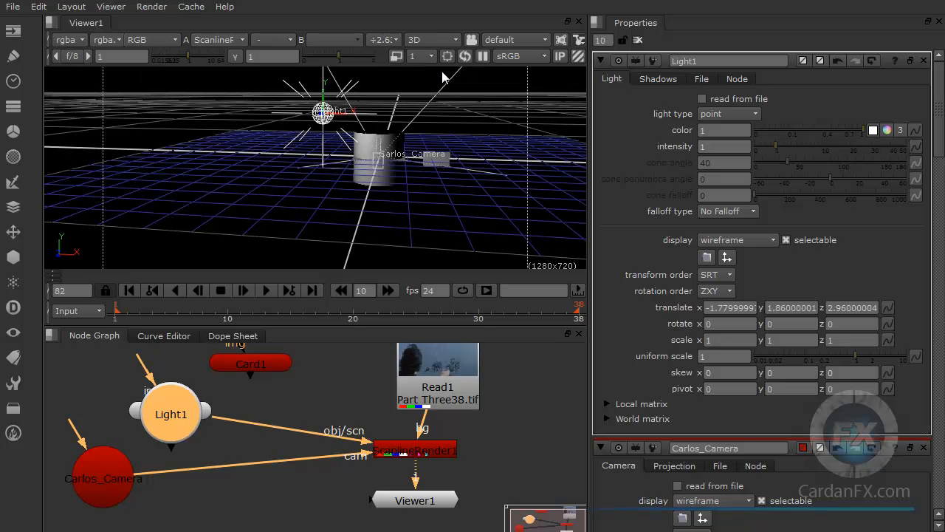
Step: Look through the renamed camera in the 3D viewer and inspect the lighting on the cylinder and card from several angles
ctrl+drag(389, 143, 344, 169)
scroll(352, 183, up, 3)
alt+drag(373, 122, 371, 154)
ctrl+drag(367, 217, 352, 182)
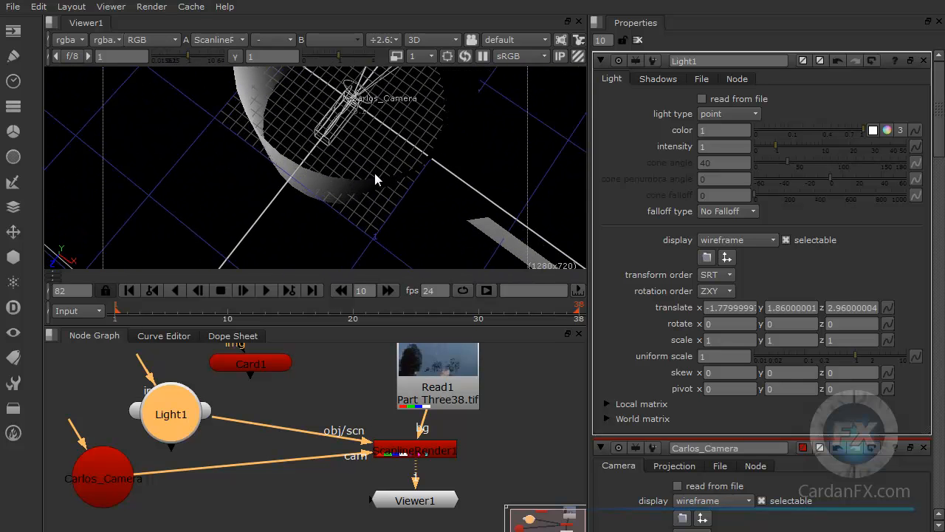
click(507, 44)
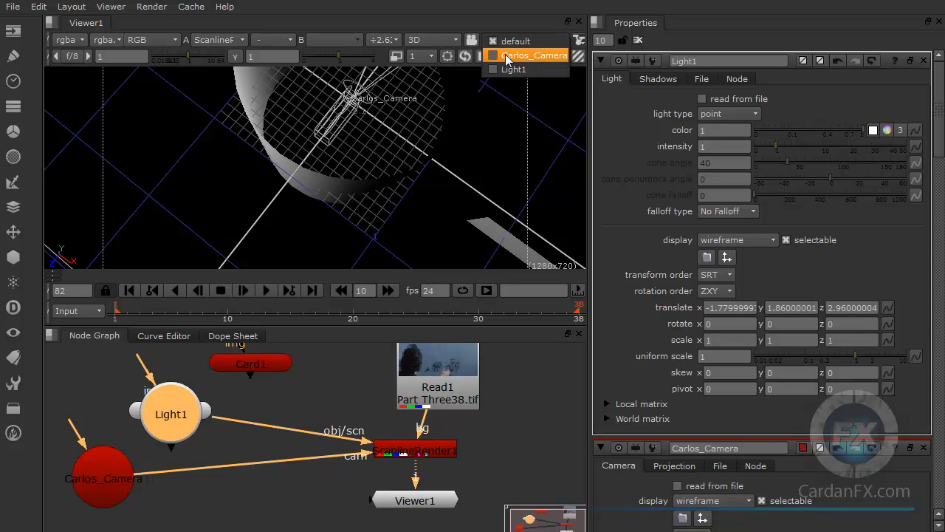
click(510, 56)
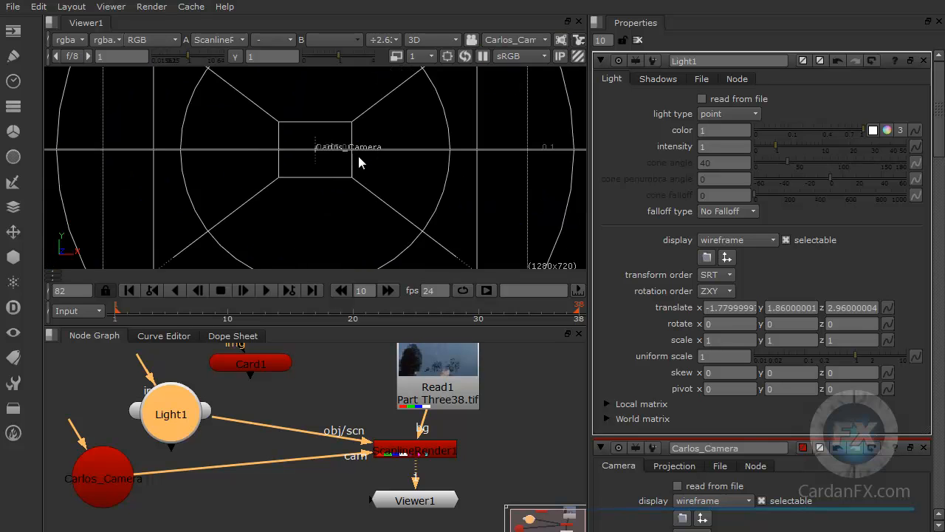
scroll(358, 155, down, 3)
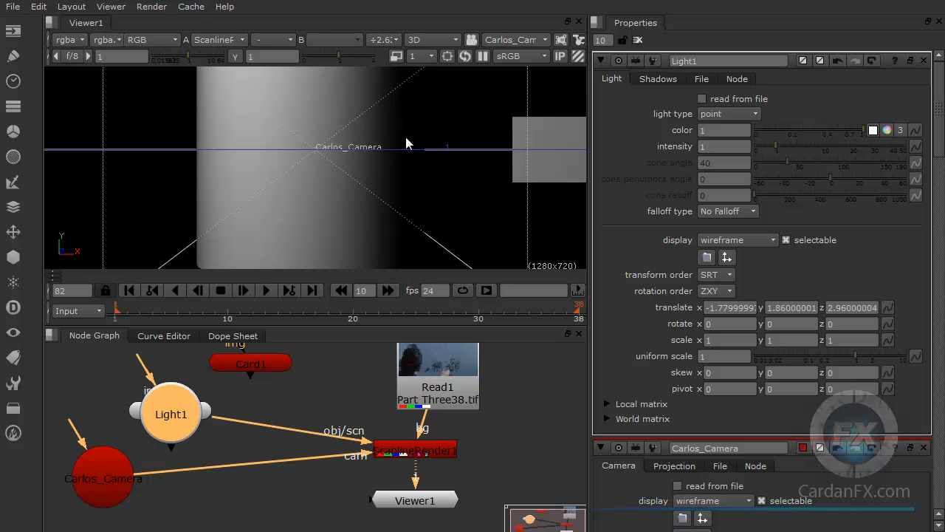
ctrl+drag(378, 115, 355, 134)
middle_drag(337, 126, 327, 148)
scroll(336, 152, down, 3)
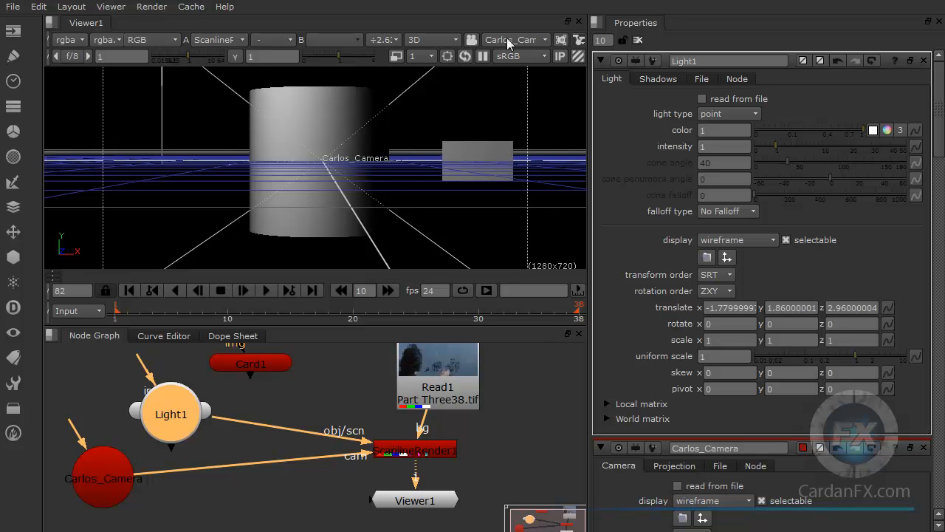
middle_drag(352, 147, 355, 149)
ctrl+drag(361, 131, 270, 185)
middle_drag(270, 186, 315, 203)
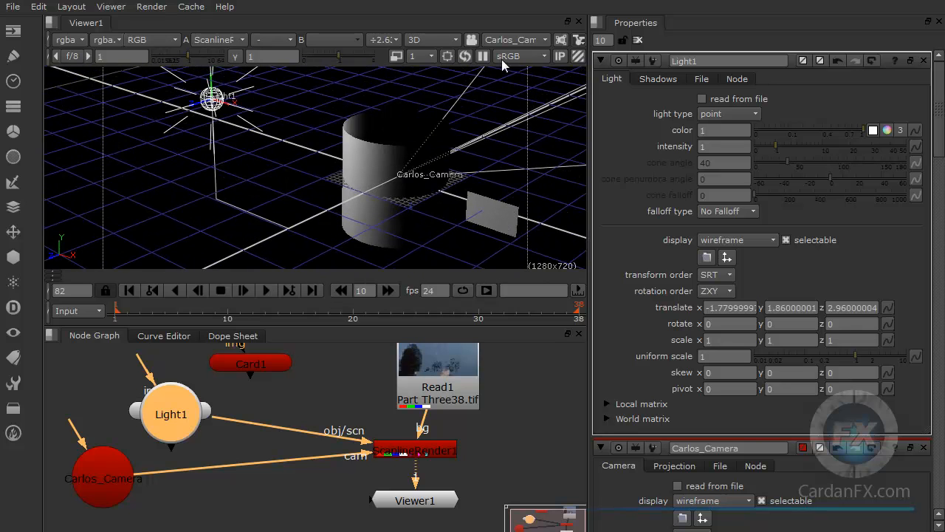
Step: Show the viewer's selection modes and select the whole cylinder with node selection
click(579, 40)
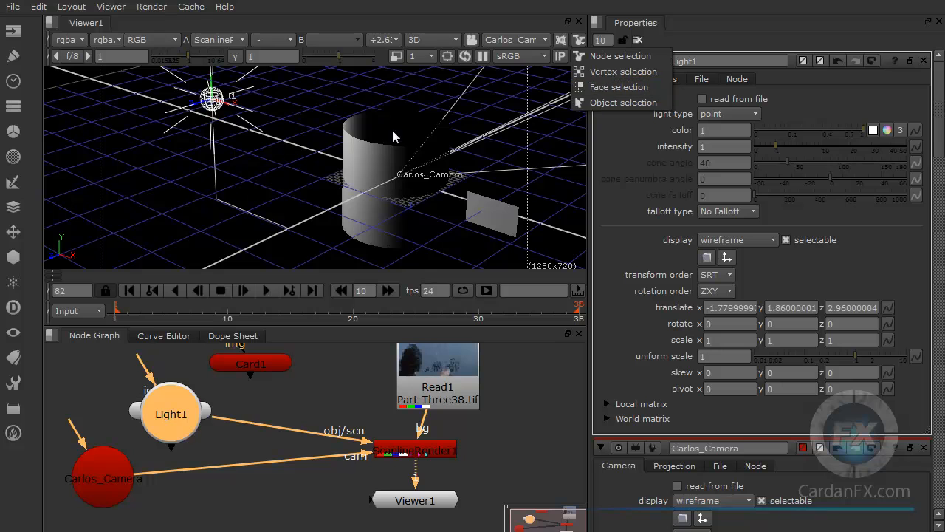
click(373, 172)
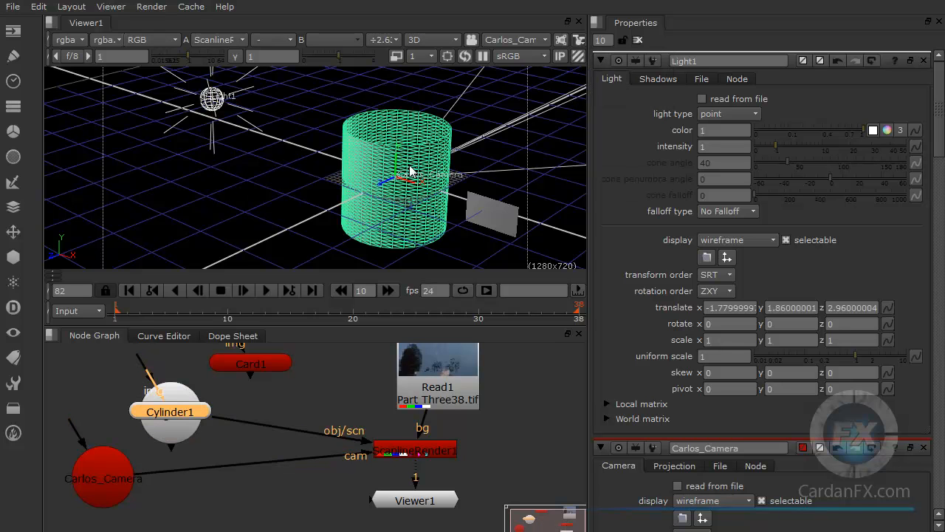
scroll(352, 168, down, 3)
scroll(360, 171, up, 4)
scroll(341, 182, down, 4)
middle_drag(428, 166, 365, 173)
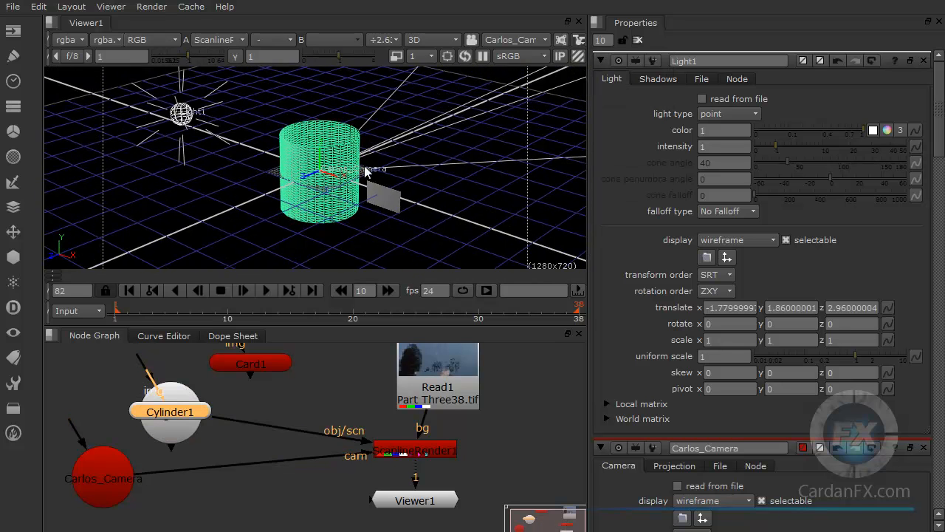
scroll(364, 161, up, 4)
scroll(364, 161, up, 2)
Step: Switch to vertex selection and select a block of vertices on the cylinder's upper right side
click(578, 41)
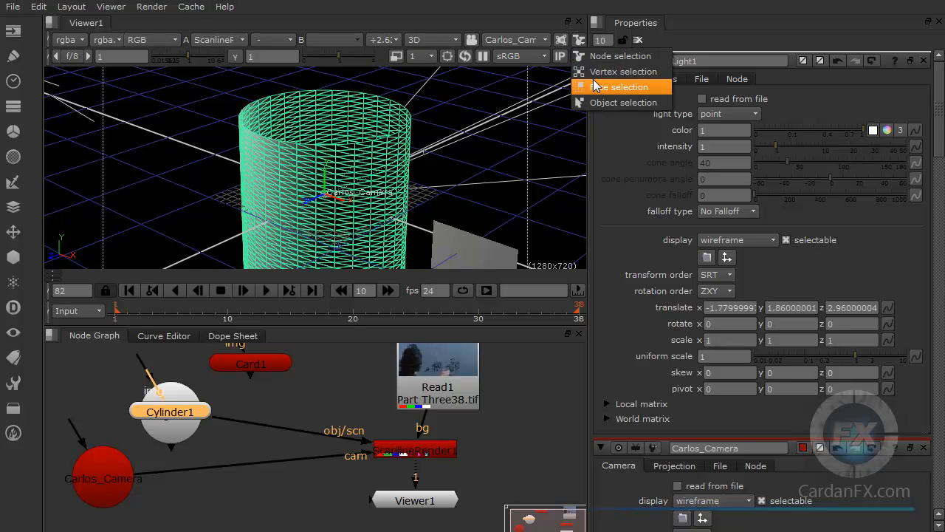
click(593, 72)
drag(299, 122, 412, 189)
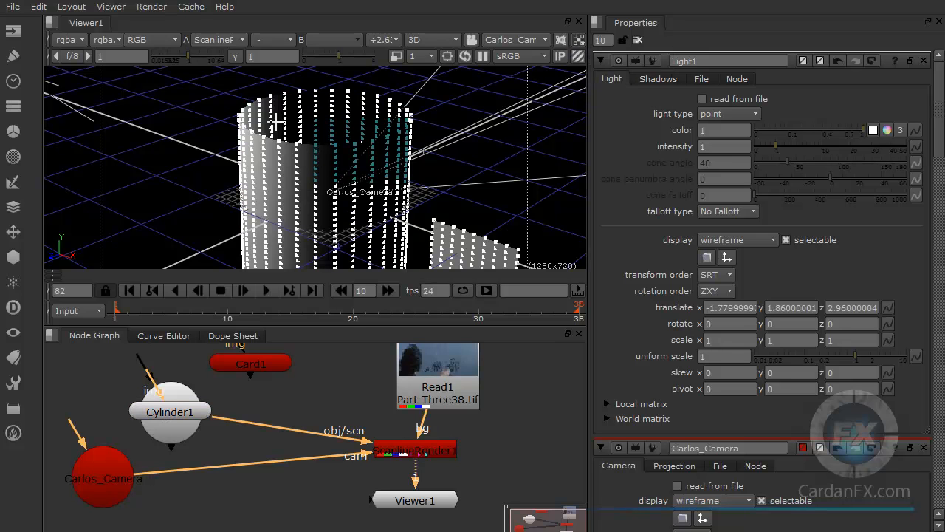
Step: Switch to face selection and select a block of faces on the cylinder's upper left side
click(579, 43)
click(584, 90)
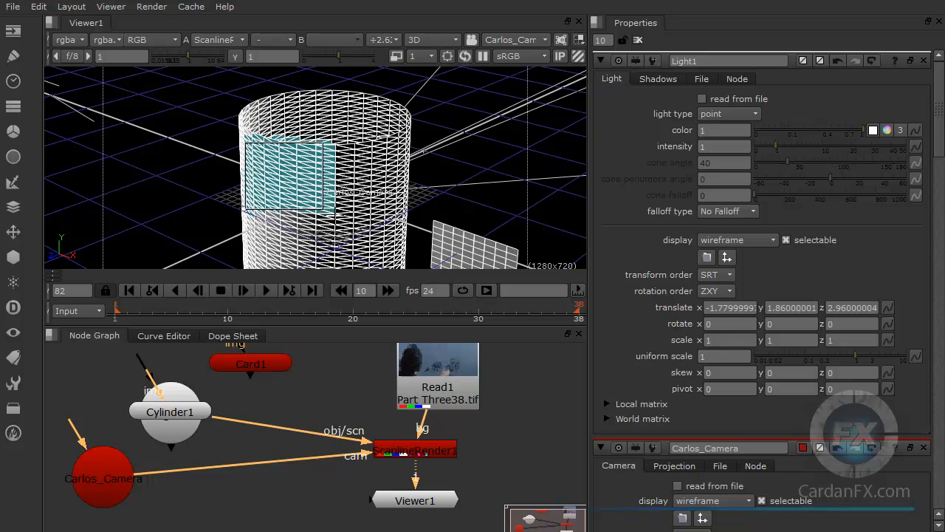
scroll(337, 217, up, 6)
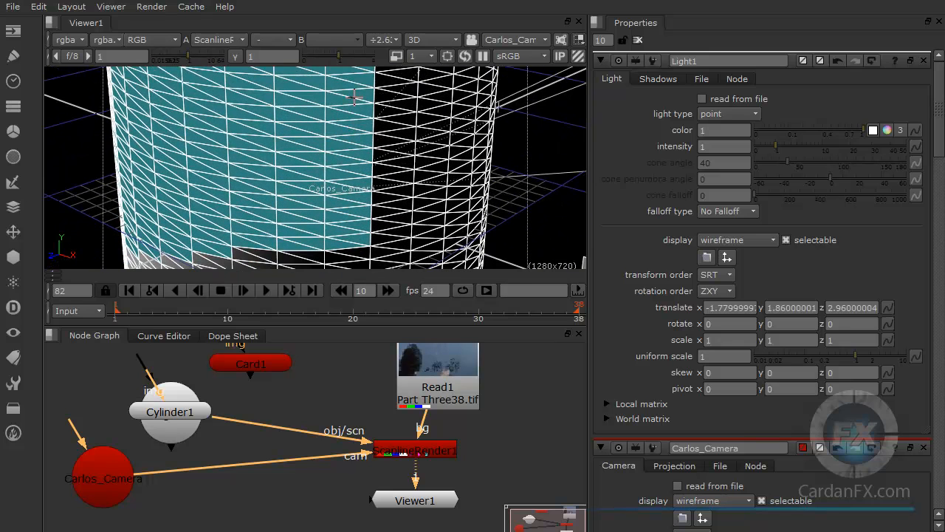
Step: Switch to object selection and select the entire cylinder
click(580, 40)
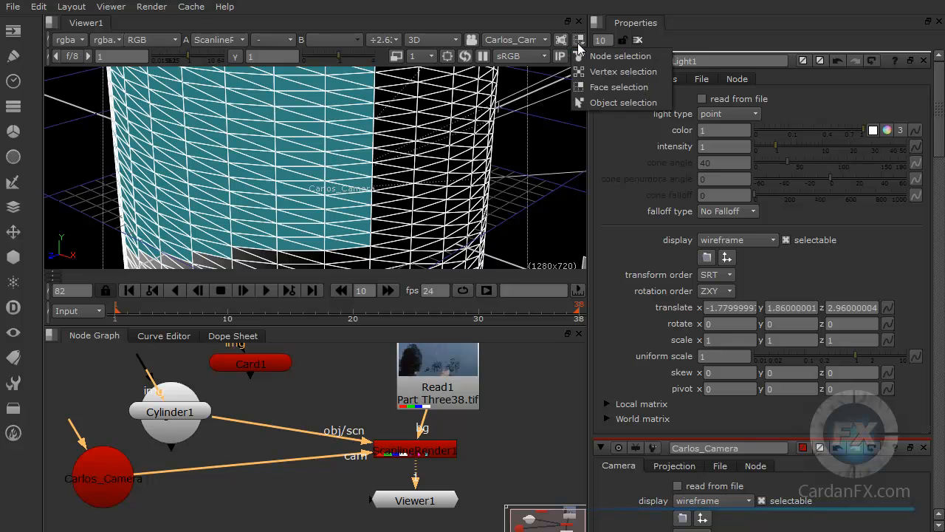
click(599, 102)
scroll(416, 185, down, 8)
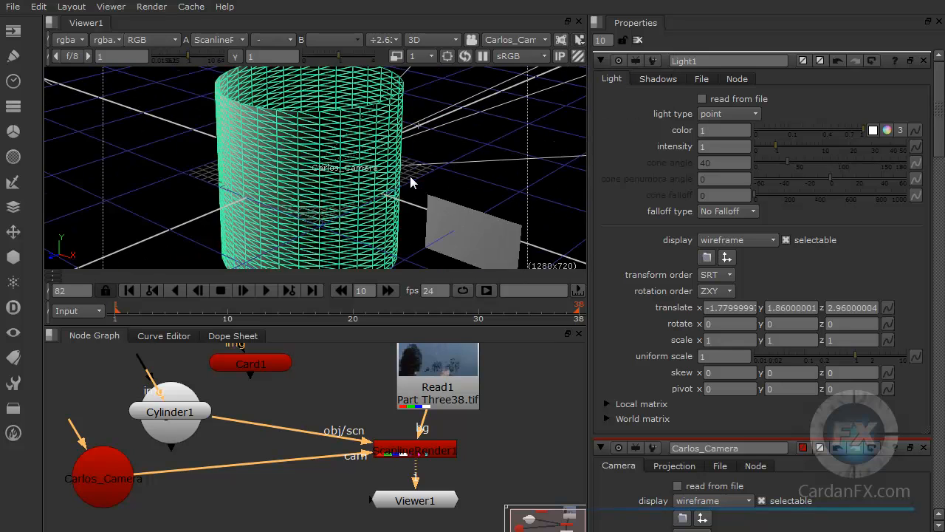
Step: Deselect the cylinder and select the scene camera in the 3D view with a selection box
click(390, 181)
alt+drag(369, 181, 165, 248)
click(337, 151)
scroll(308, 183, down, 5)
alt+drag(311, 226, 314, 163)
mouse_move(234, 141)
mouse_down()
mouse_move(138, 224)
mouse_move(231, 149)
mouse_move(187, 197)
mouse_up()
mouse_move(187, 197)
alt+middle_down()
mouse_move(192, 204)
mouse_move(293, 175)
mouse_move(201, 195)
alt+middle_up()
alt+drag(201, 195, 332, 144)
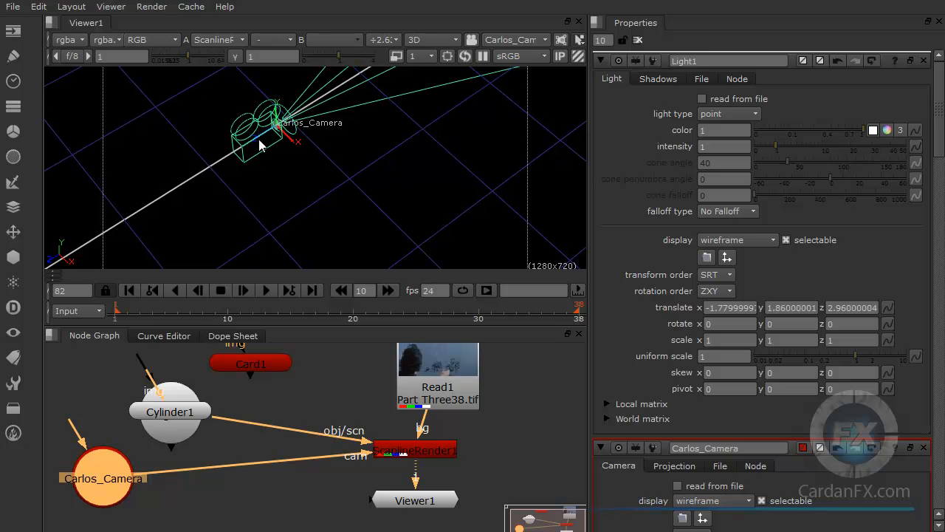
drag(262, 136, 115, 232)
scroll(278, 189, down, 6)
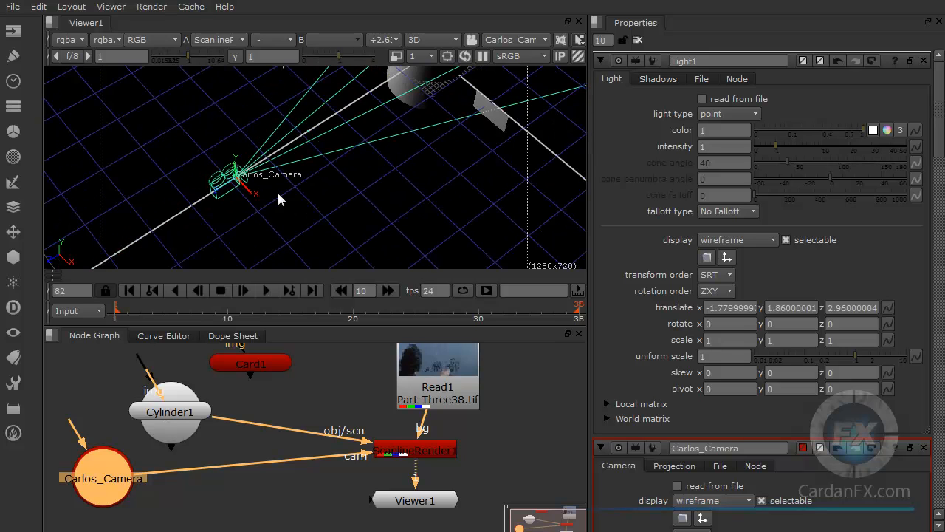
drag(231, 175, 118, 242)
alt+drag(283, 232, 328, 224)
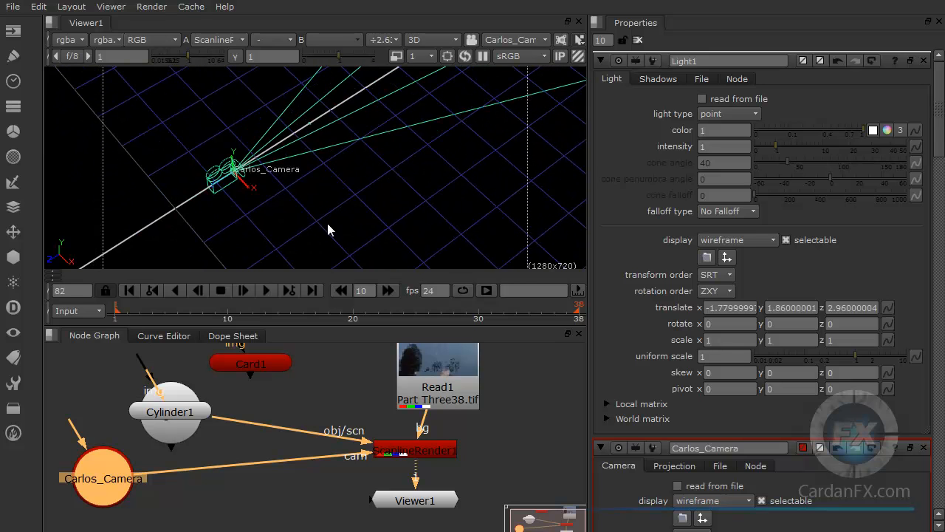
Step: Look through the viewer's default camera and return the 3D view to the scene camera
click(525, 40)
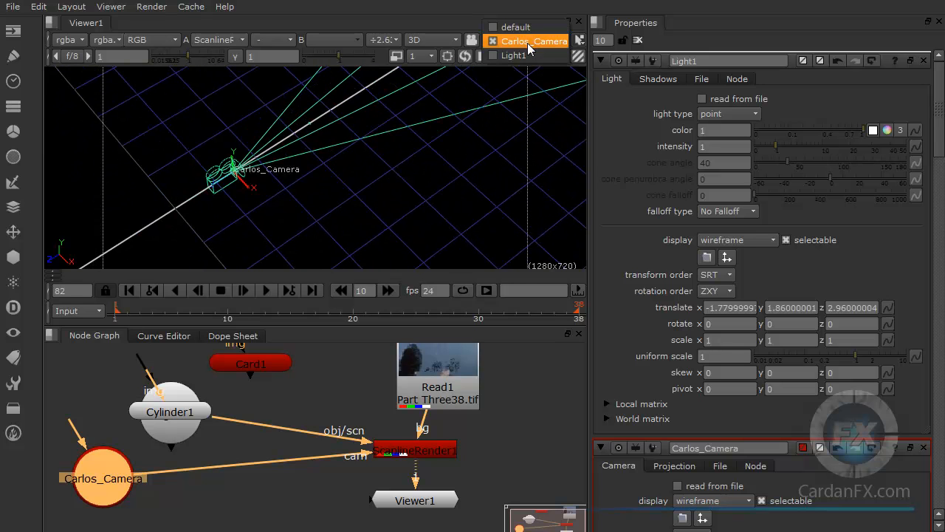
click(527, 25)
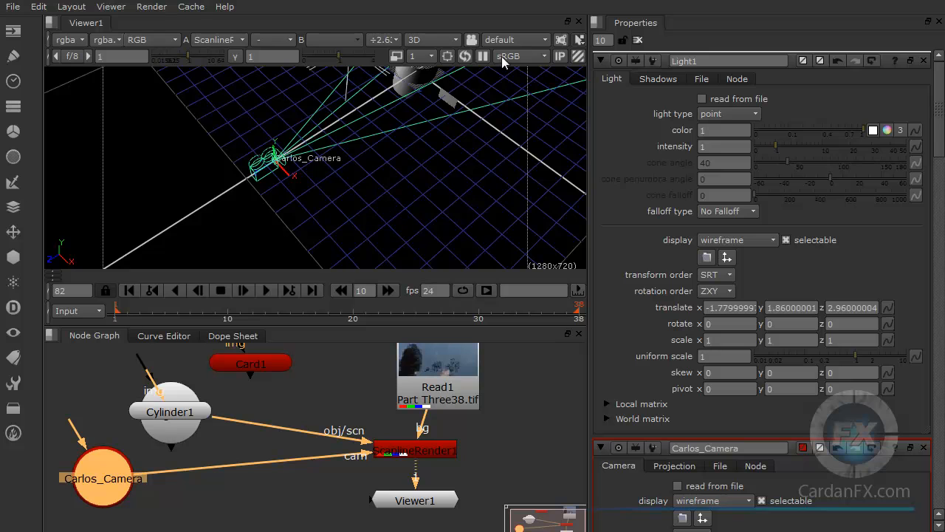
click(515, 39)
click(514, 57)
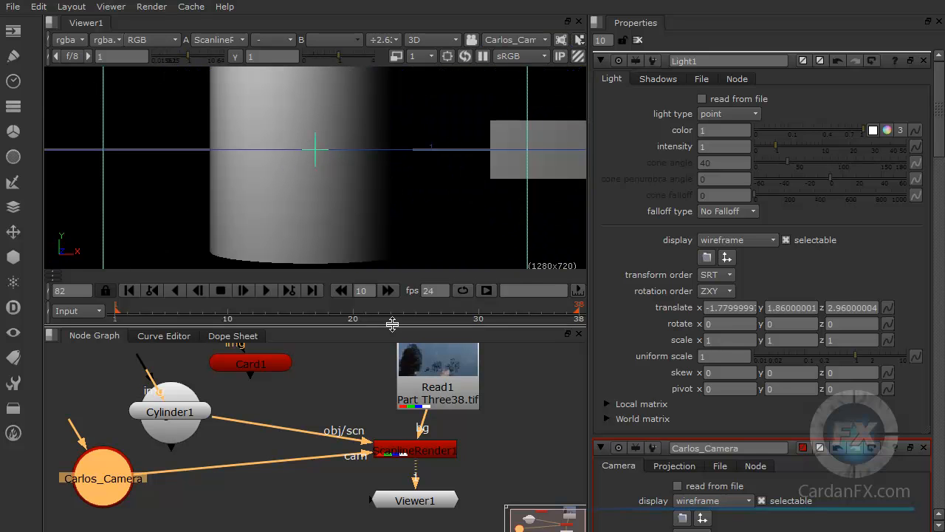
Step: Switch the viewer to 2D and try to select the rendered cylinder with selection boxes
click(439, 39)
click(434, 59)
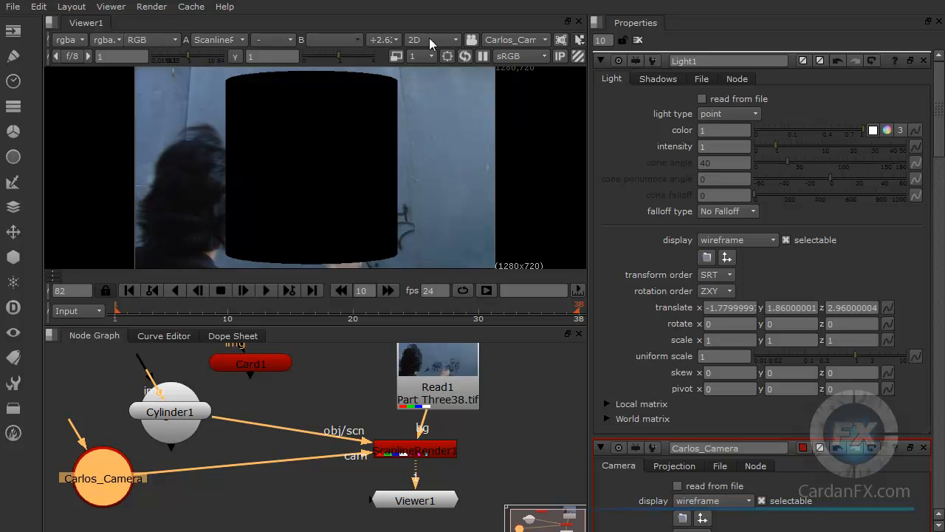
drag(212, 74, 310, 156)
drag(404, 111, 206, 219)
drag(194, 145, 405, 231)
drag(194, 85, 441, 145)
Step: Place the Cylinder1 node beside Light1, detached from Card1, and shift the cylinder along X toward the frame's left side
drag(169, 412, 258, 412)
drag(337, 170, 219, 217)
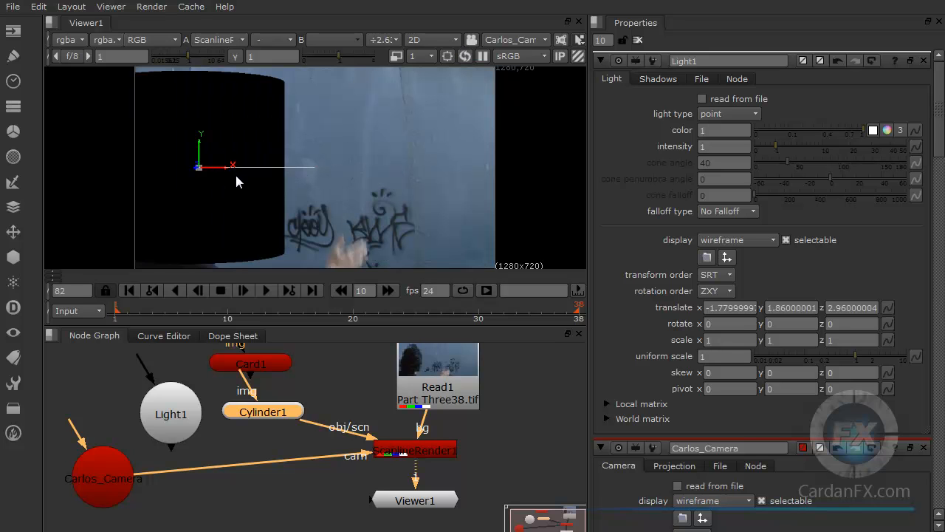
click(321, 364)
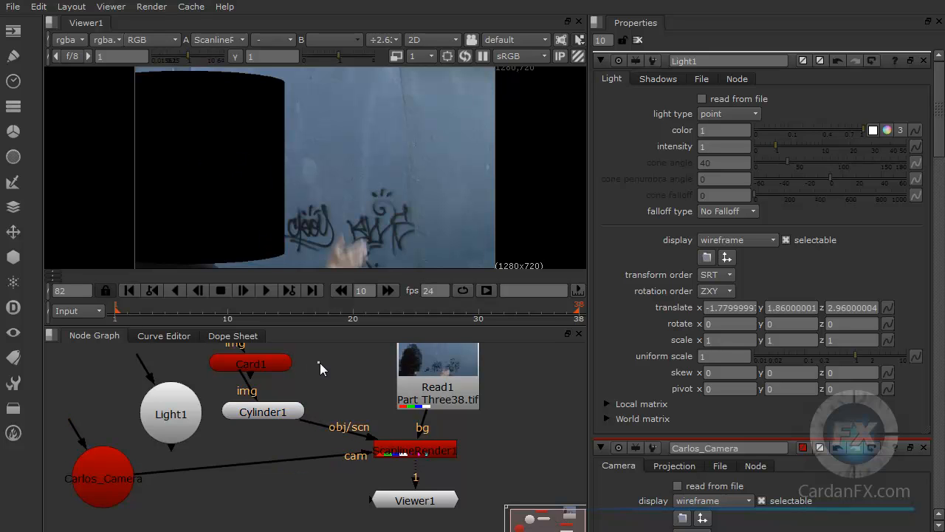
drag(260, 418, 256, 433)
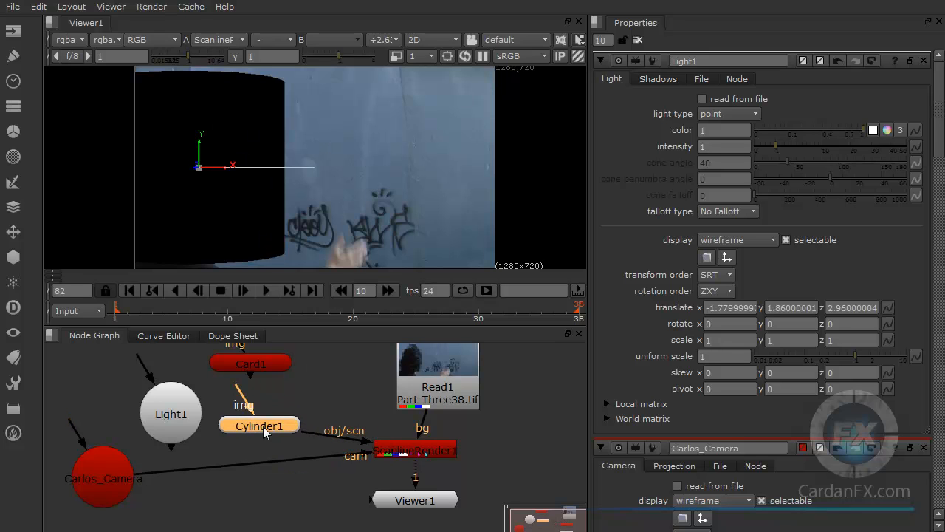
click(350, 371)
Step: Try to box-select the cylinder in the 2D view while its node is deselected
drag(399, 93, 151, 251)
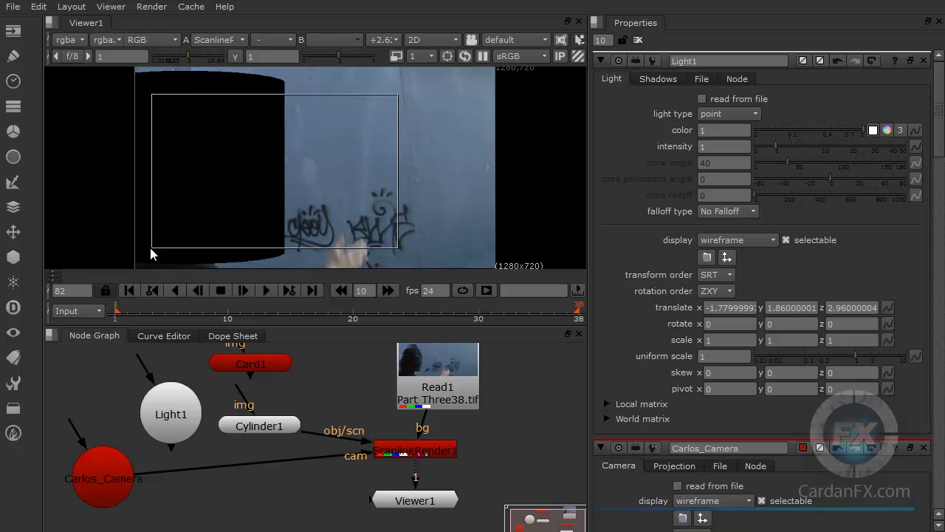
drag(347, 102, 277, 201)
drag(342, 119, 171, 216)
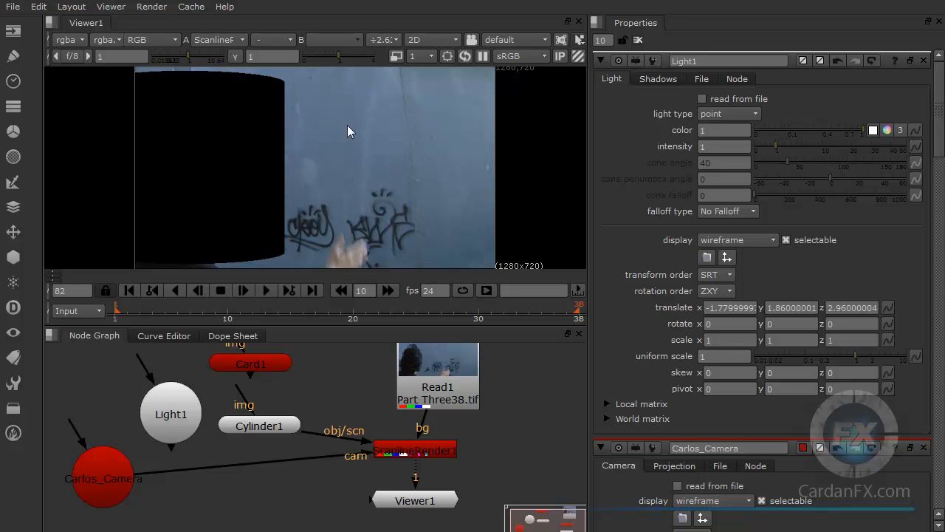
drag(348, 74, 104, 254)
Step: Select the Cylinder1 node and move the cylinder right along X to about 1.145
click(261, 425)
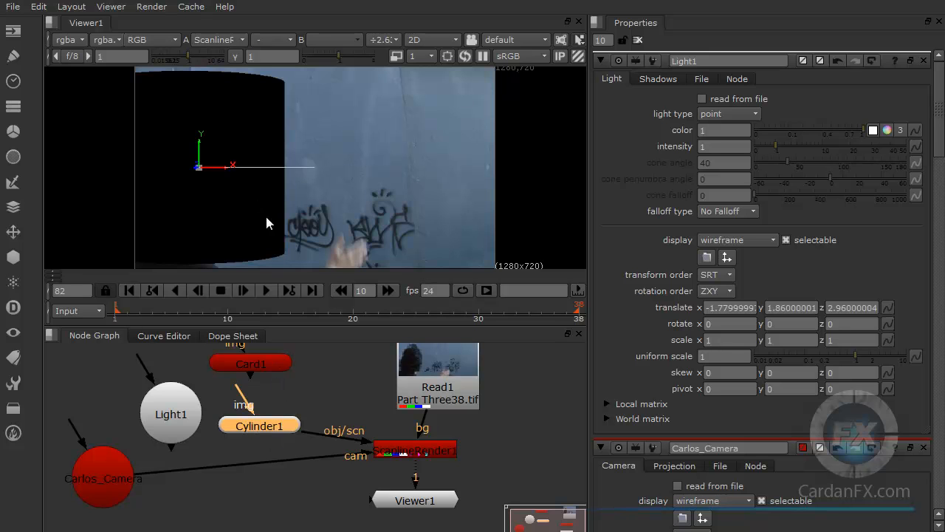
drag(222, 168, 441, 174)
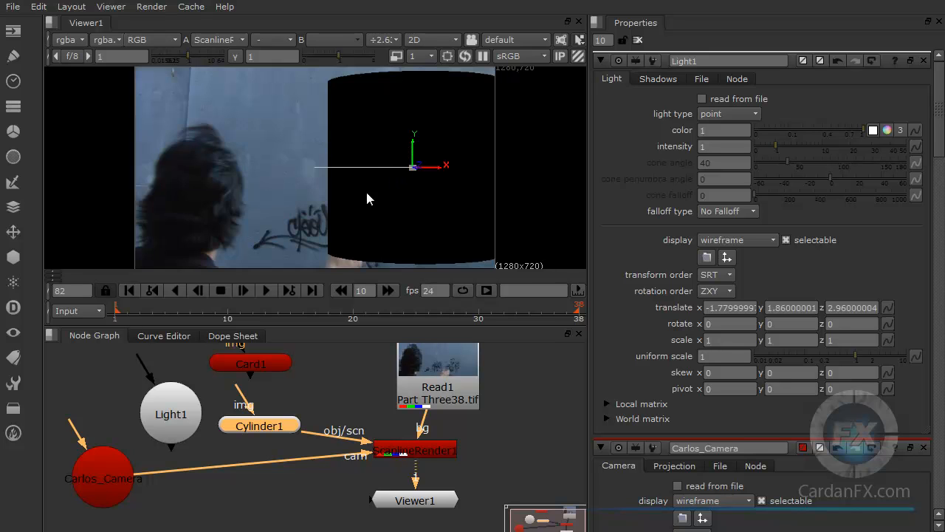
Step: Compare the moved cylinder in the viewer's 3D mode and return to the 2D render
click(429, 42)
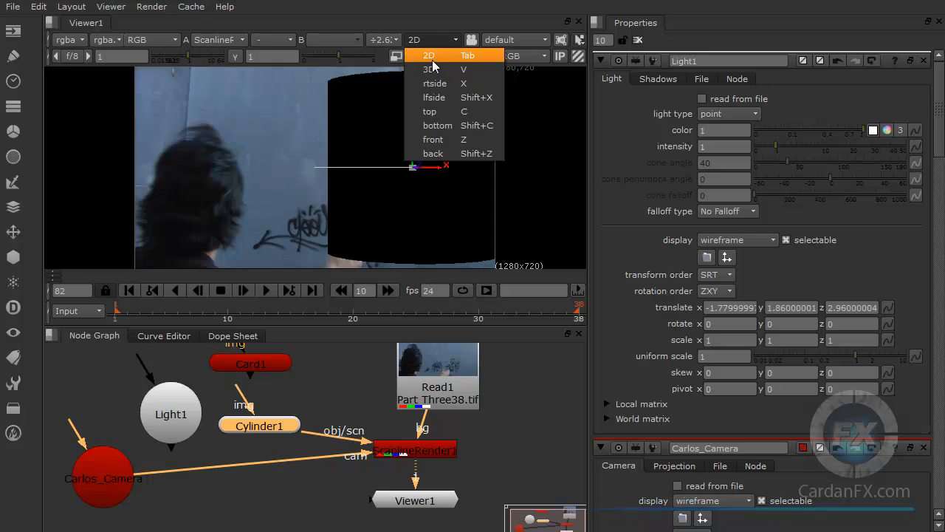
click(433, 23)
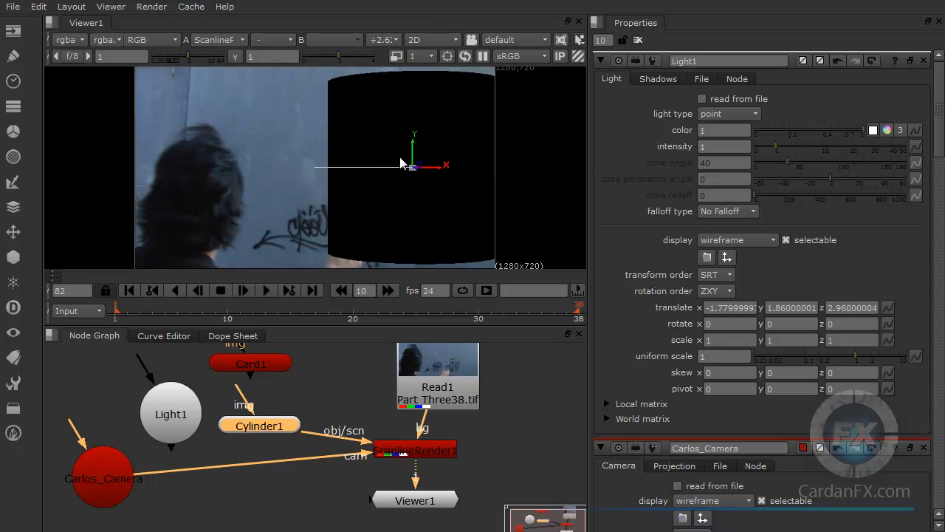
click(422, 39)
click(433, 56)
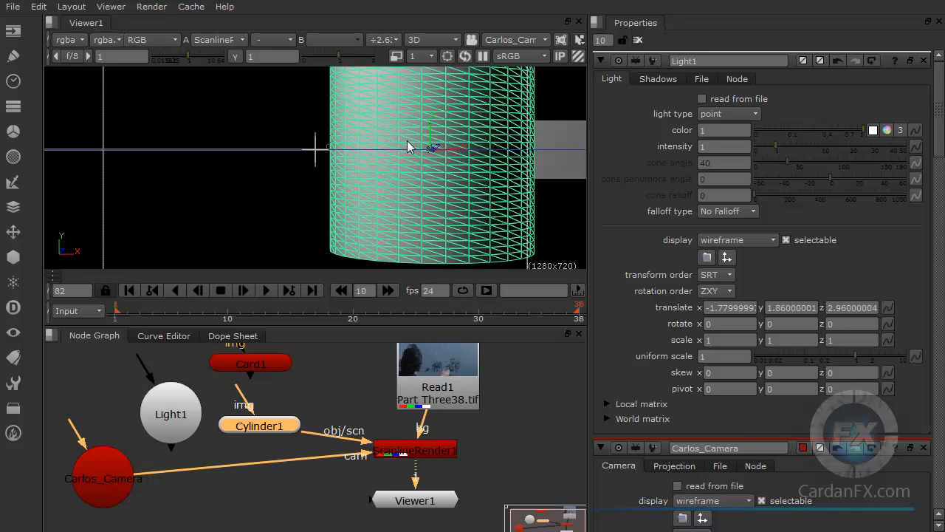
click(431, 39)
click(430, 58)
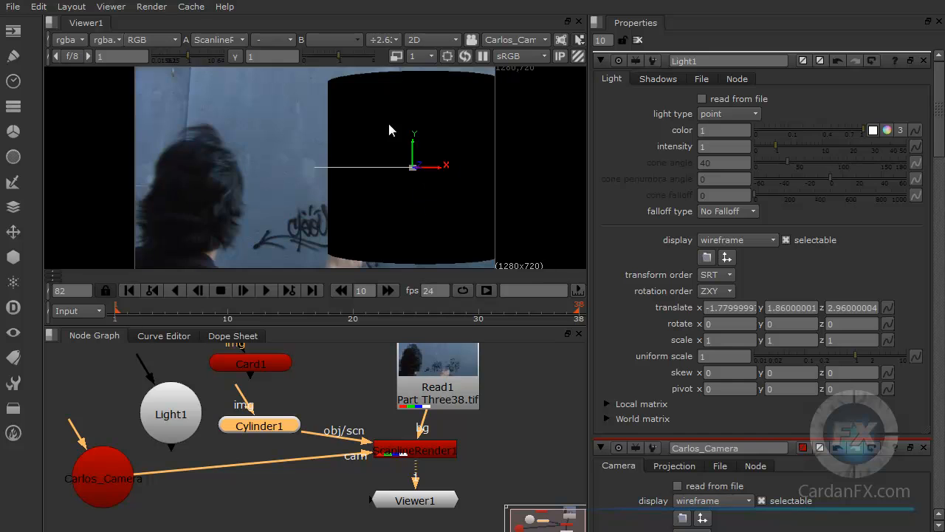
Step: Open the Cylinder1 properties and set the radius to 0.5
double_click(259, 427)
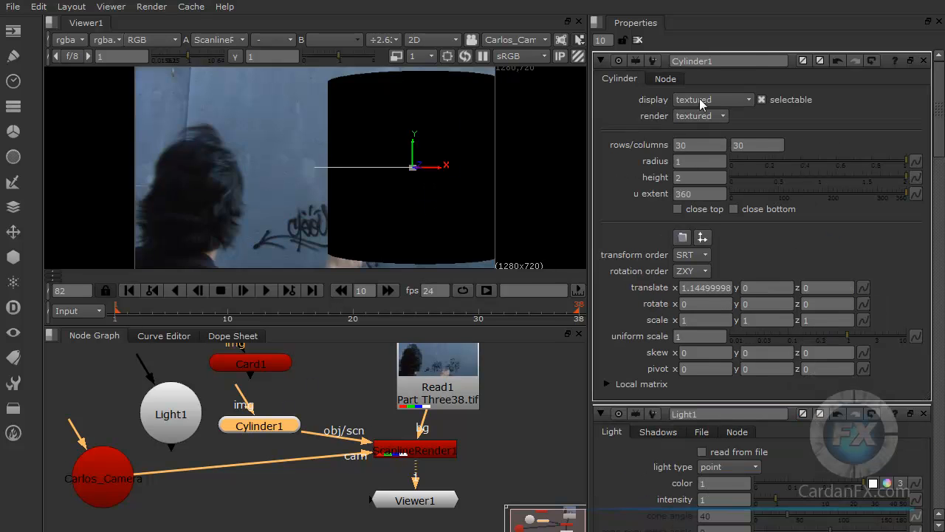
click(687, 162)
double_click(686, 161)
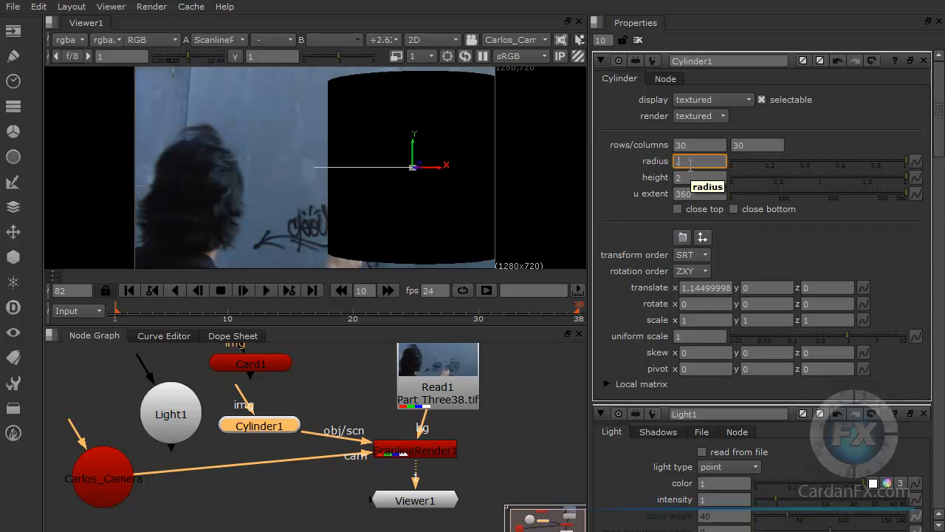
key(Return)
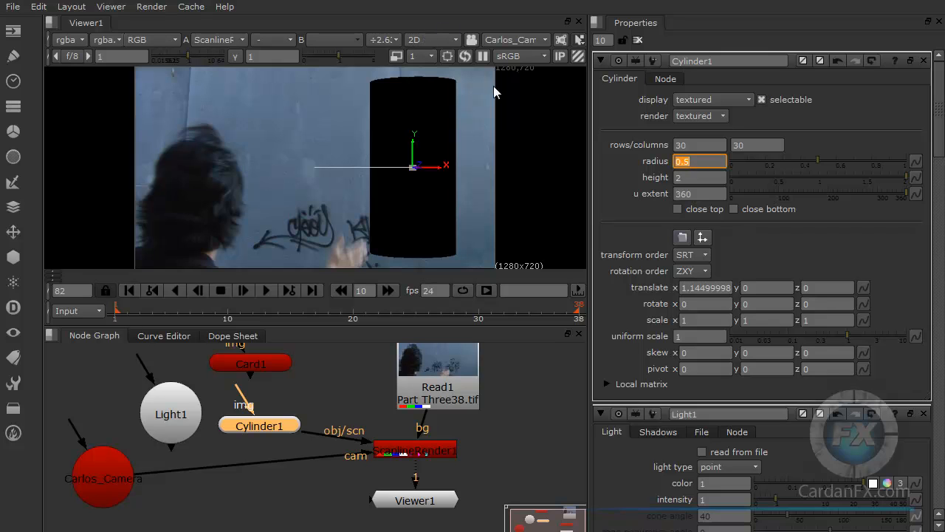
key(Tab)
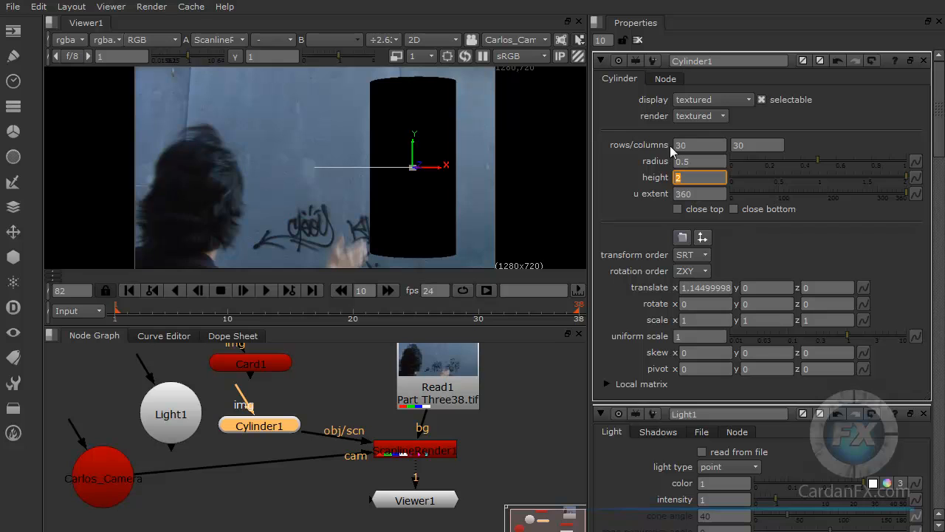
Step: Switch the viewer to 3D and set the cylinder's rows and columns to 10 each
click(432, 41)
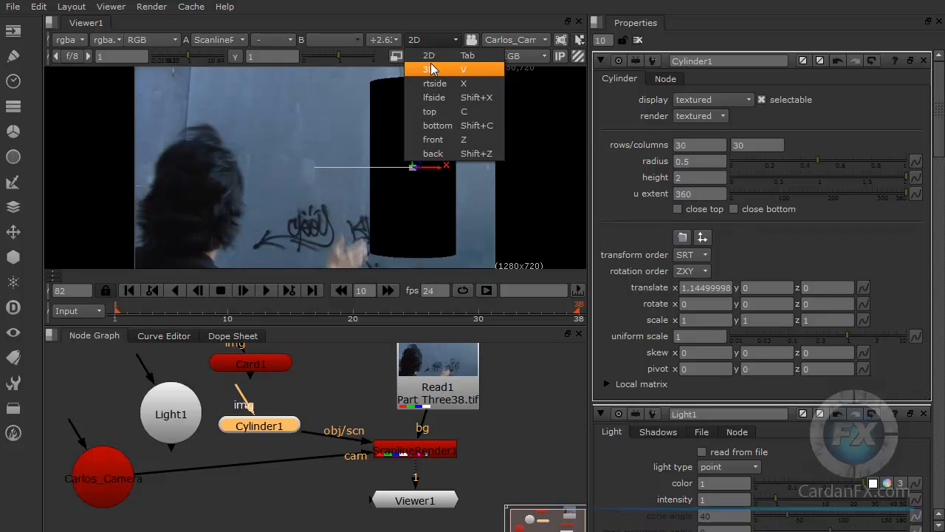
click(431, 69)
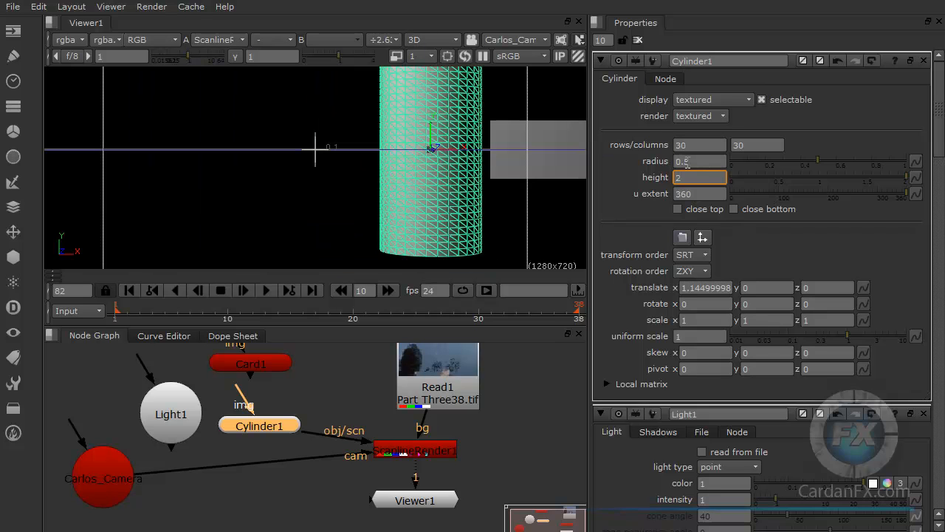
click(683, 143)
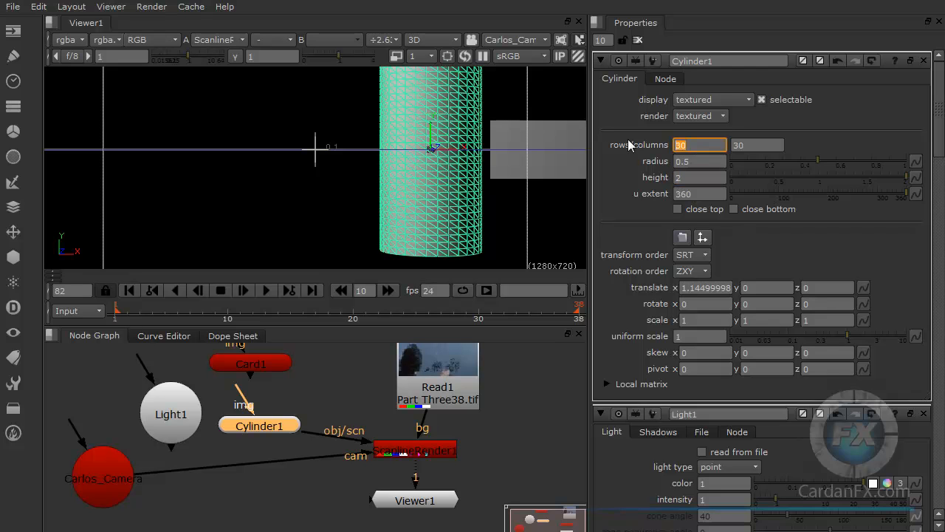
text(10)
key(Return)
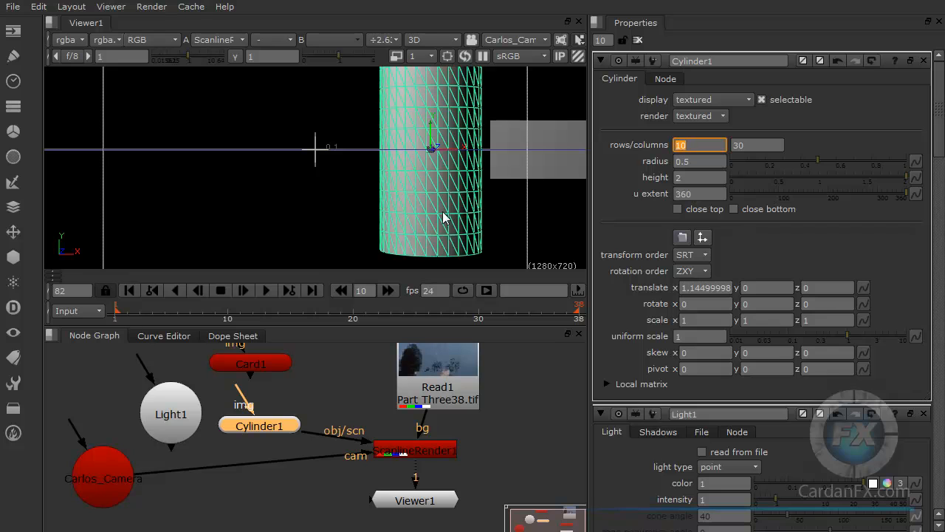
key(Tab)
text(10)
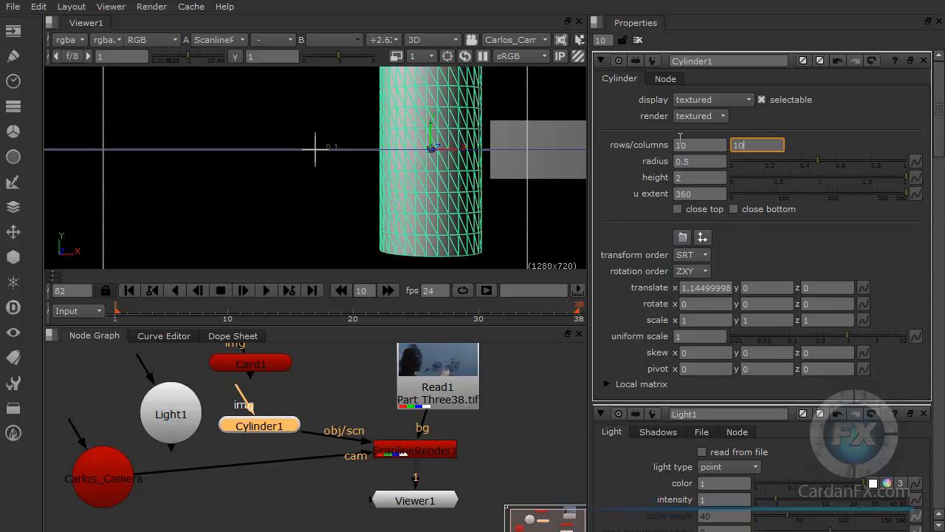
key(Return)
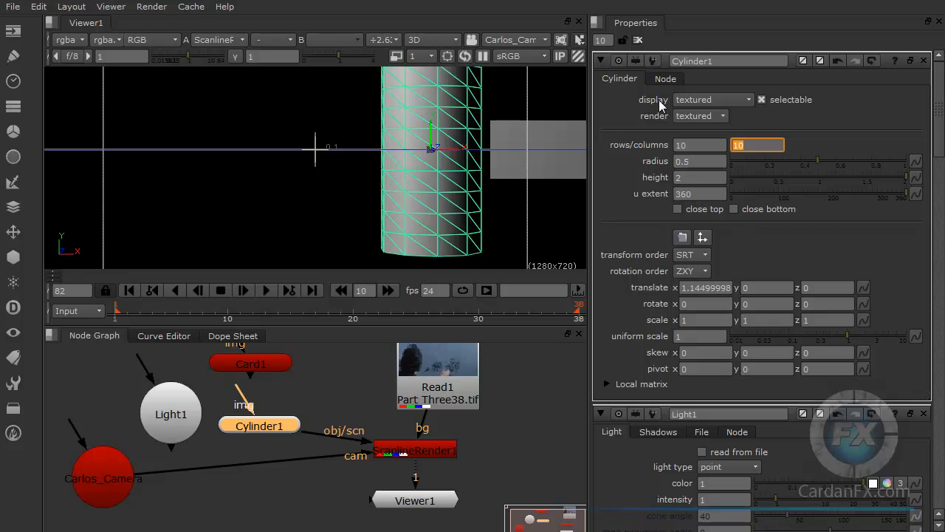
Step: Set the cylinder's display mode to wireframe and view the render in 2D
click(693, 101)
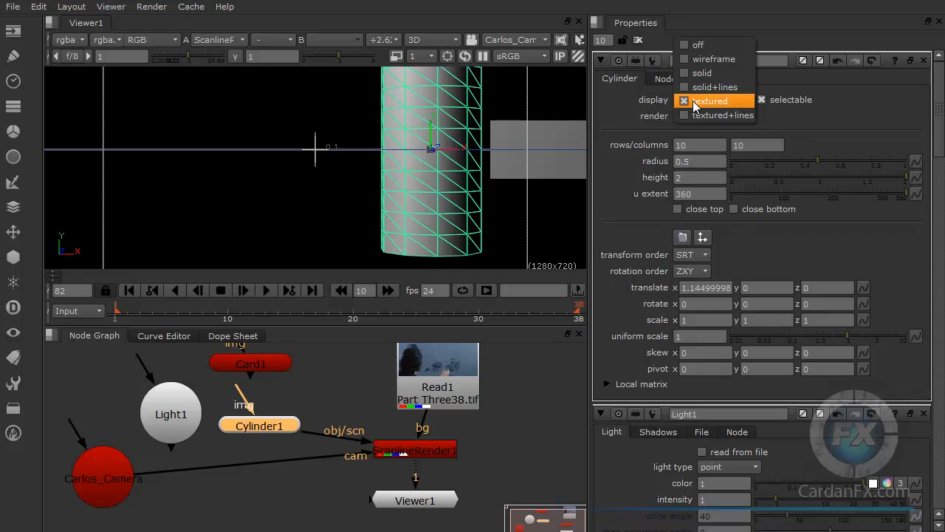
click(701, 59)
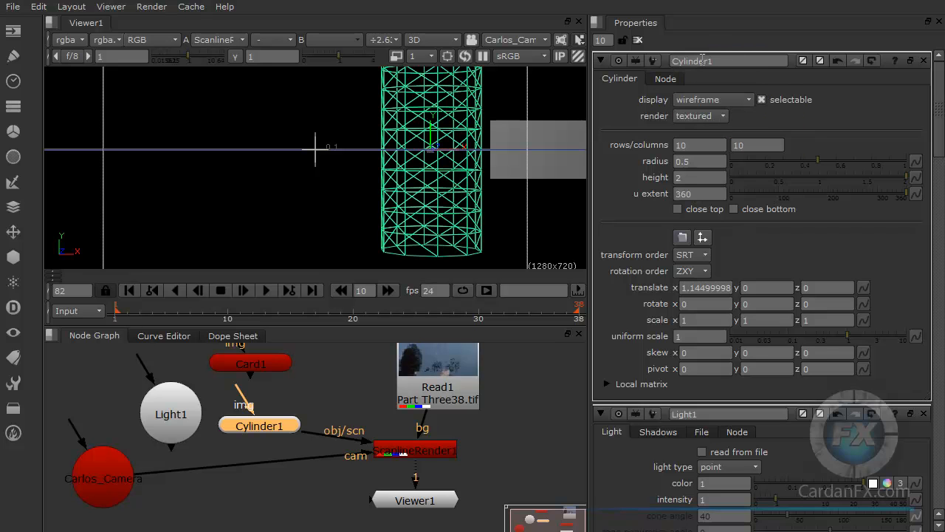
click(435, 40)
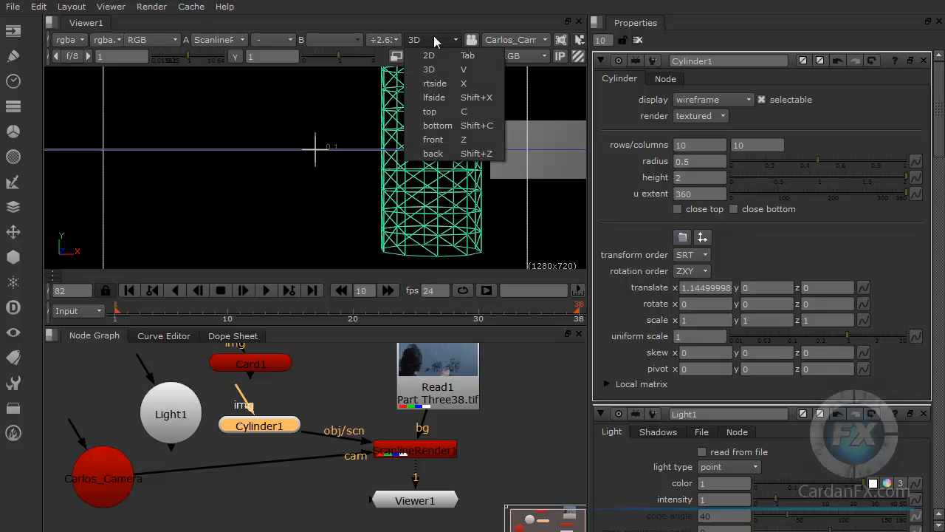
click(436, 56)
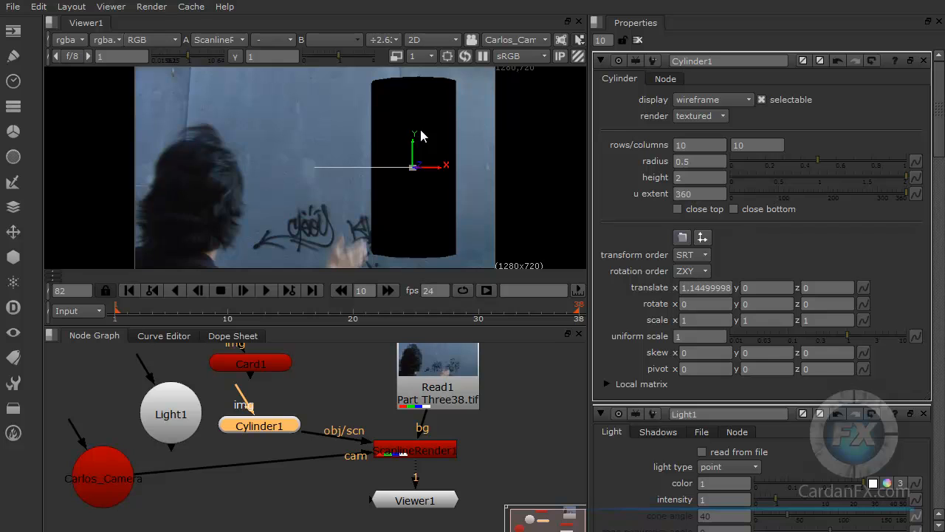
Step: Set the cylinder's display mode to solid and view it in 3D
click(696, 99)
click(693, 118)
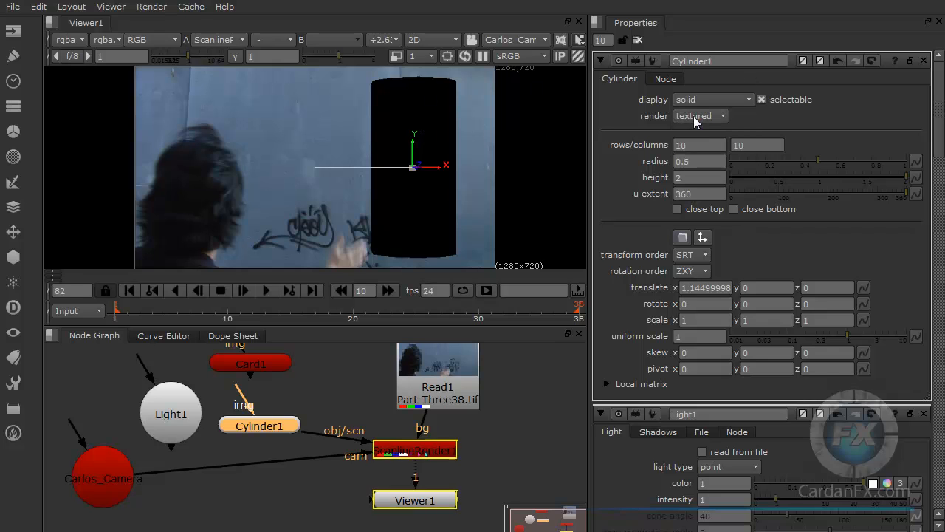
click(432, 39)
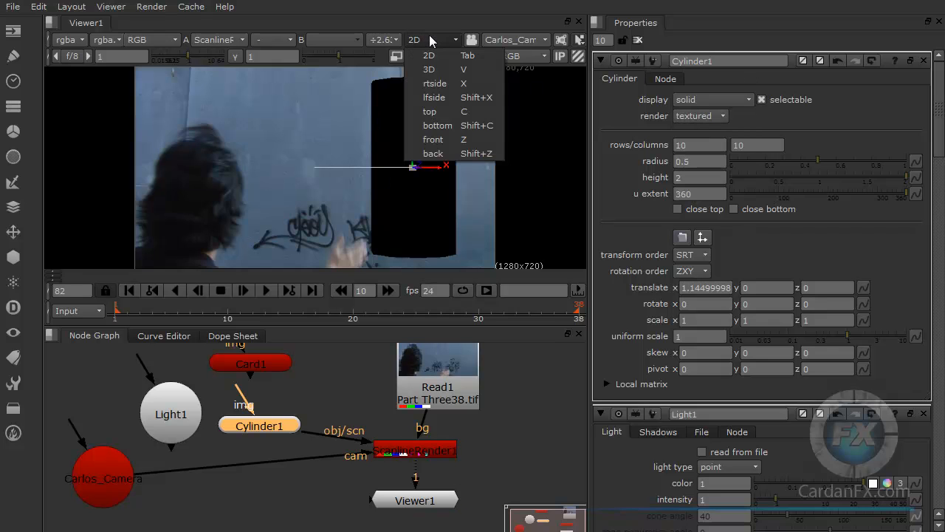
click(447, 68)
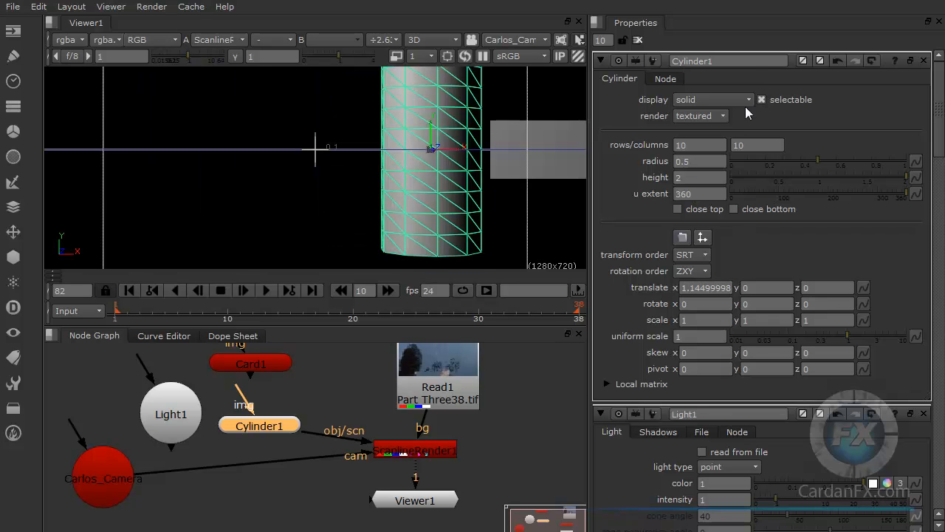
Step: Set the cylinder's display mode to textured and rearrange the nodes to free space above Cylinder1
click(709, 98)
click(710, 131)
middle_drag(348, 381, 357, 425)
drag(261, 411, 368, 390)
drag(274, 470, 272, 447)
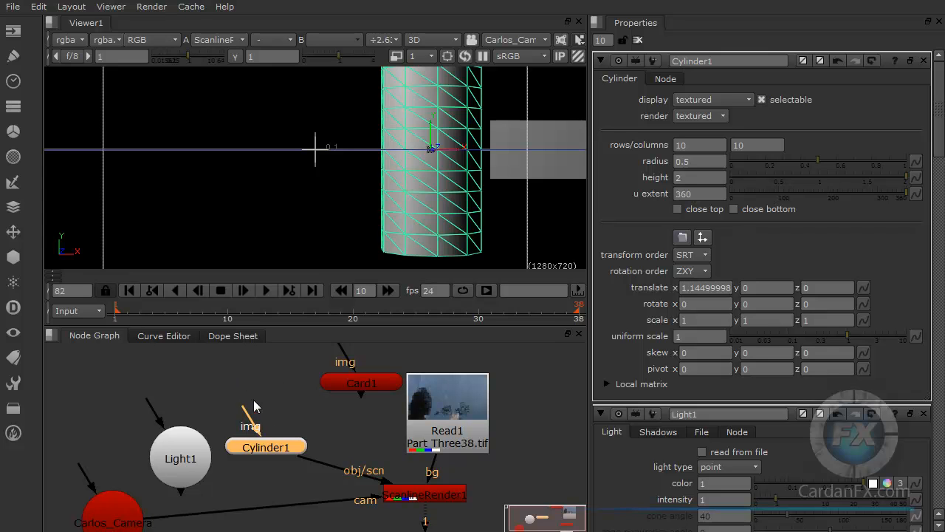
Step: Add a ColorWheel node above Cylinder1 and connect it to the cylinder's img input
click(14, 59)
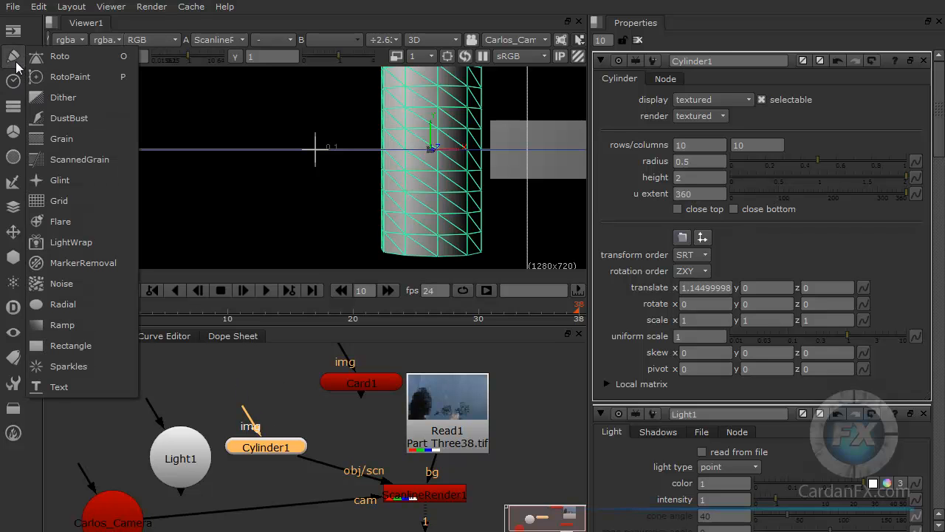
click(19, 61)
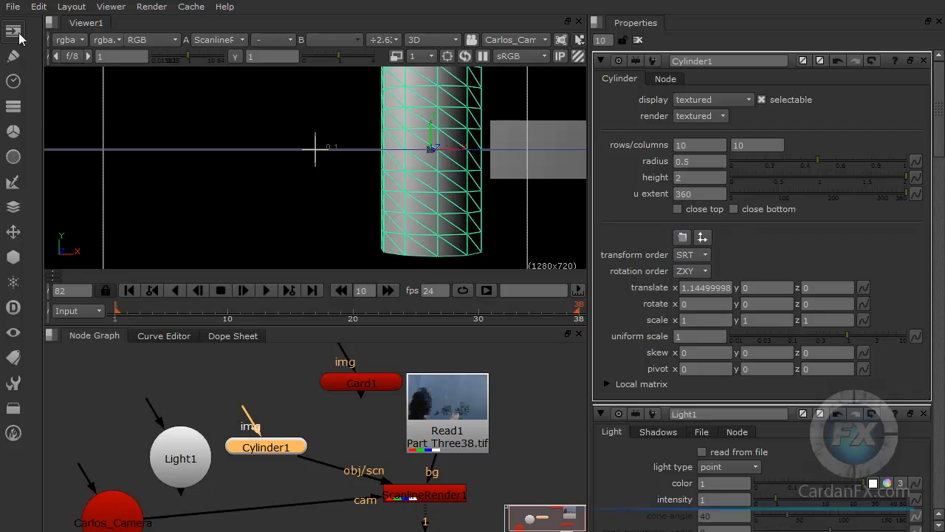
click(18, 33)
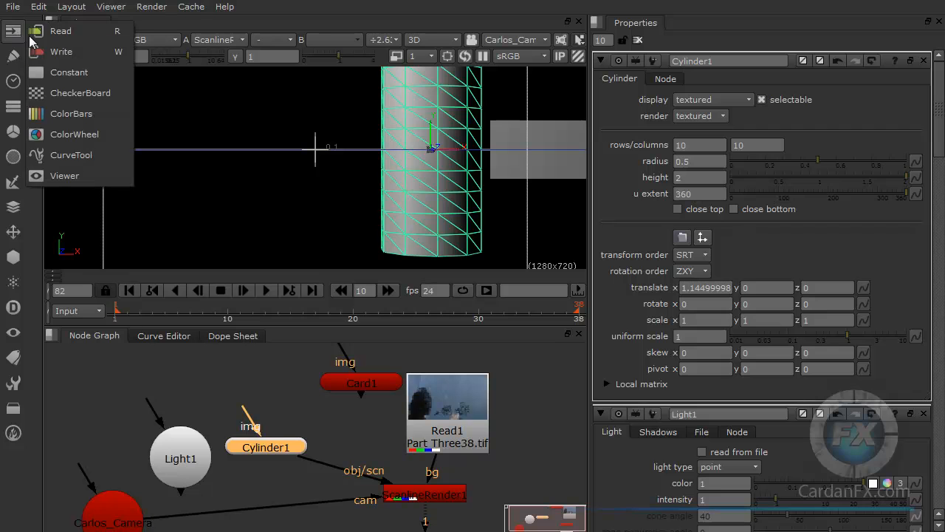
click(77, 135)
drag(285, 403, 270, 448)
mouse_move(283, 377)
mouse_down()
mouse_move(261, 387)
mouse_move(269, 380)
mouse_up()
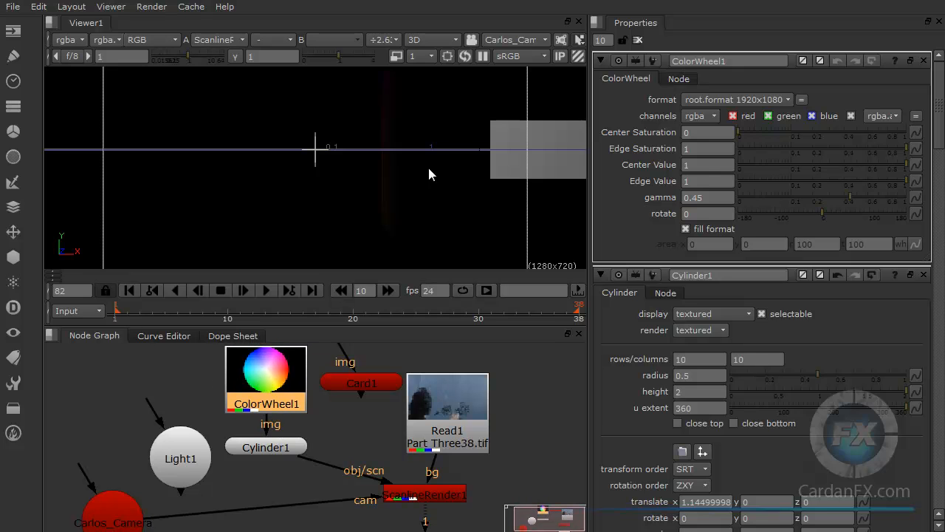
Step: View the color wheel texture on the cylinder in 2D and space out the ColorWheel1 and Cylinder1 nodes
click(429, 39)
click(432, 53)
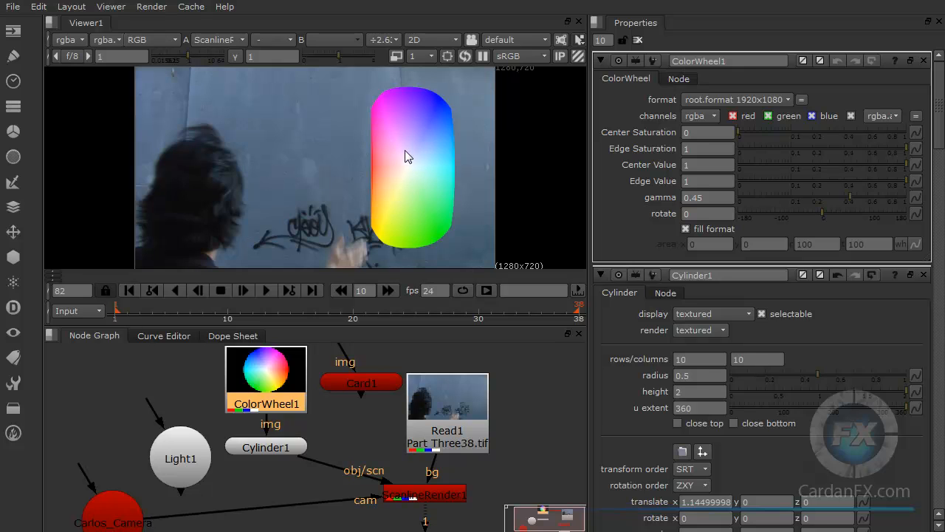
drag(275, 447, 275, 473)
drag(273, 387, 273, 392)
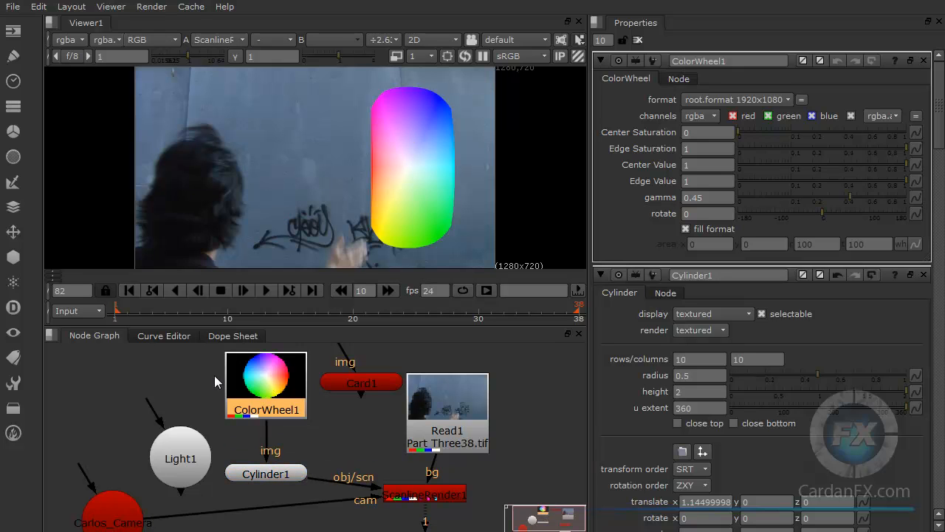
click(126, 371)
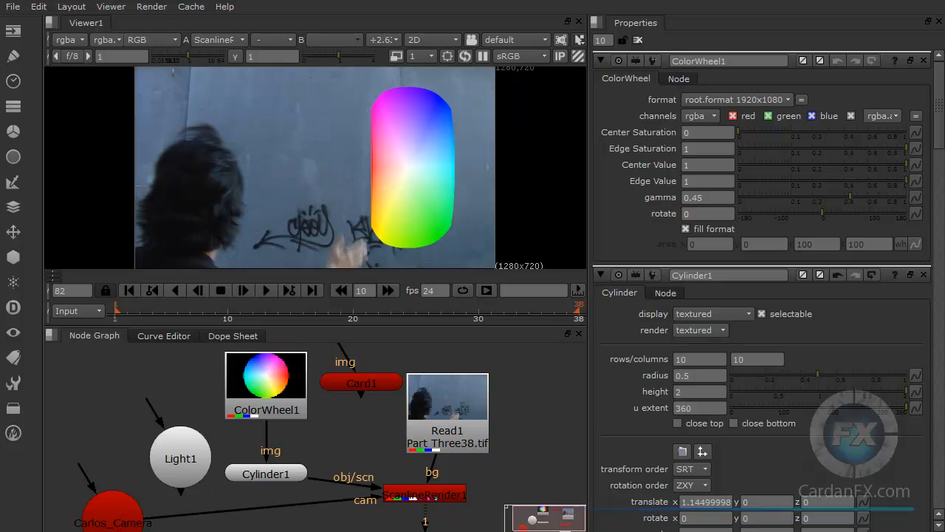
Step: Bring Monster2.OBJ from the file explorer window into the node graph as a Read node beside Read1
key(alt+Tab)
click(942, 217)
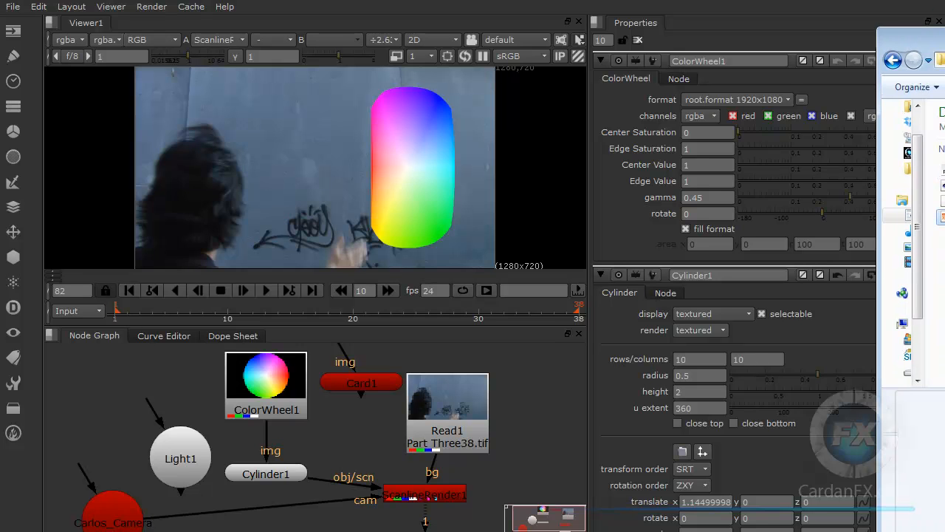
drag(943, 217, 528, 391)
drag(511, 402, 533, 397)
drag(446, 430, 395, 442)
drag(523, 432, 506, 432)
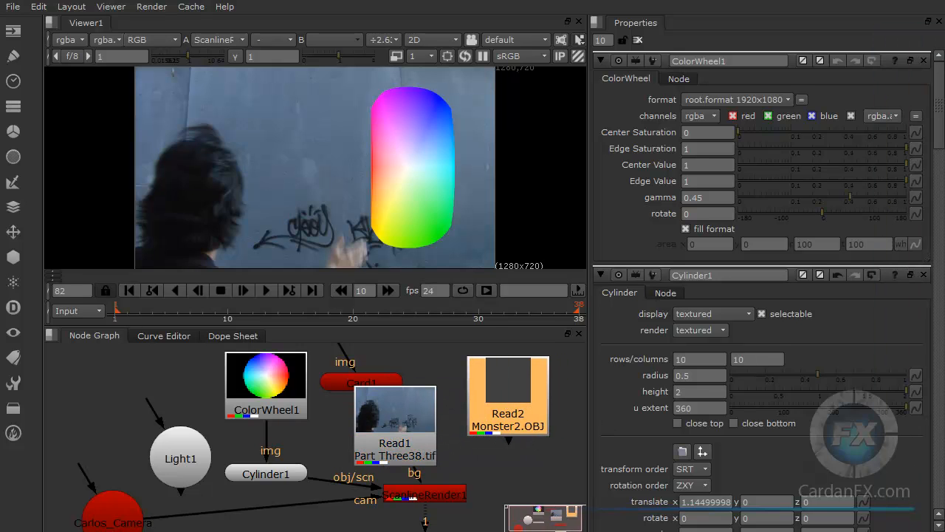
drag(506, 402, 501, 399)
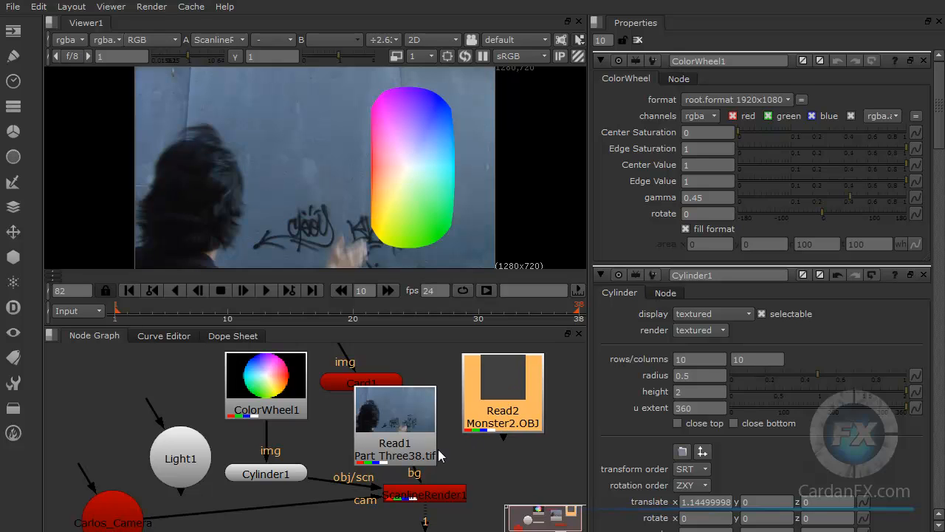
drag(402, 432, 414, 429)
click(500, 418)
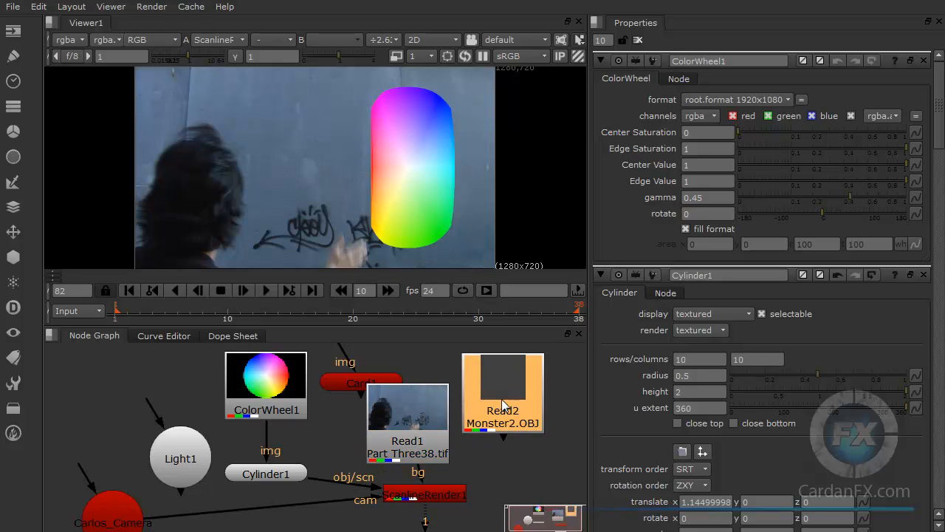
Step: Disconnect Cylinder1 from the ScanlineRender and delete the Read node holding Monster2.OBJ
click(285, 468)
drag(373, 493, 347, 472)
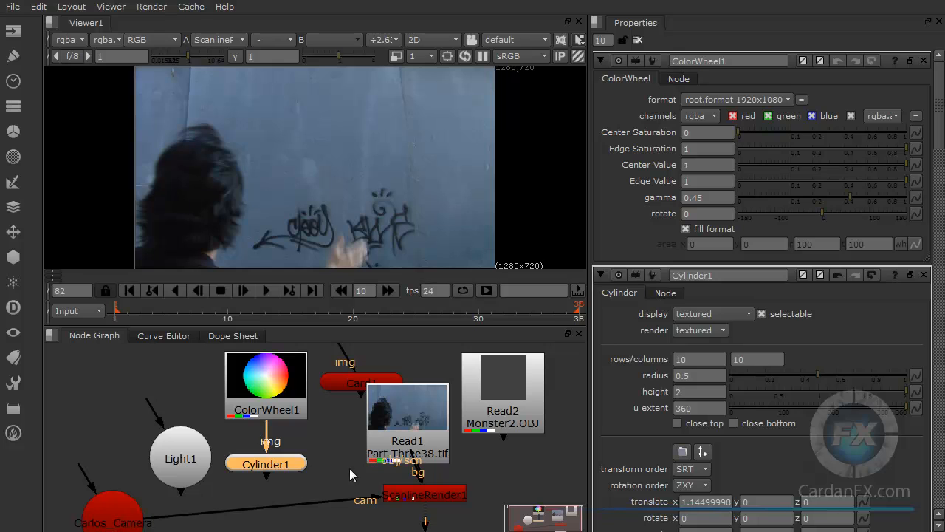
drag(502, 393, 526, 388)
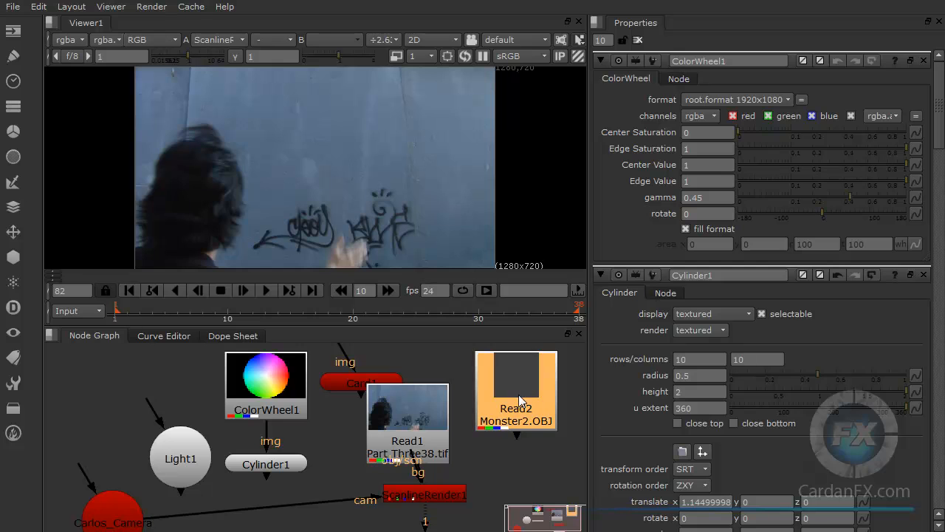
key(Delete)
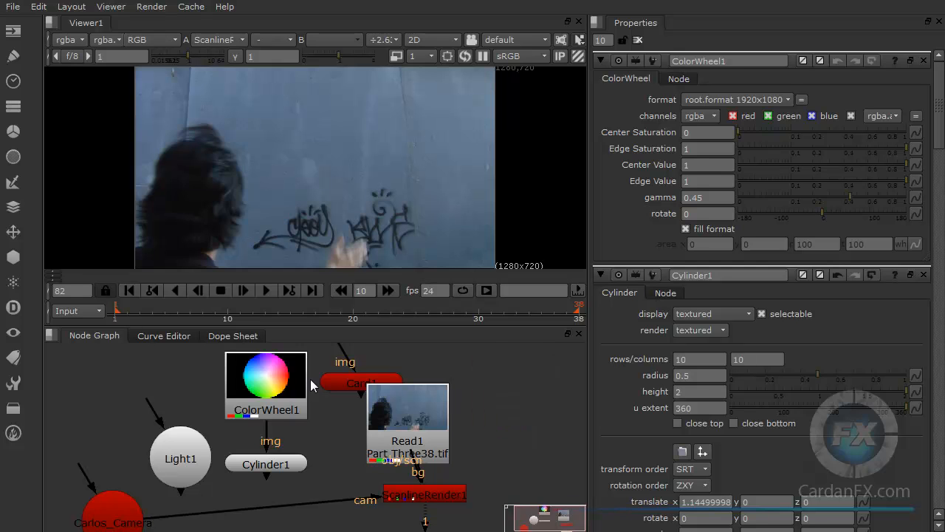
click(13, 257)
click(522, 379)
key(Tab)
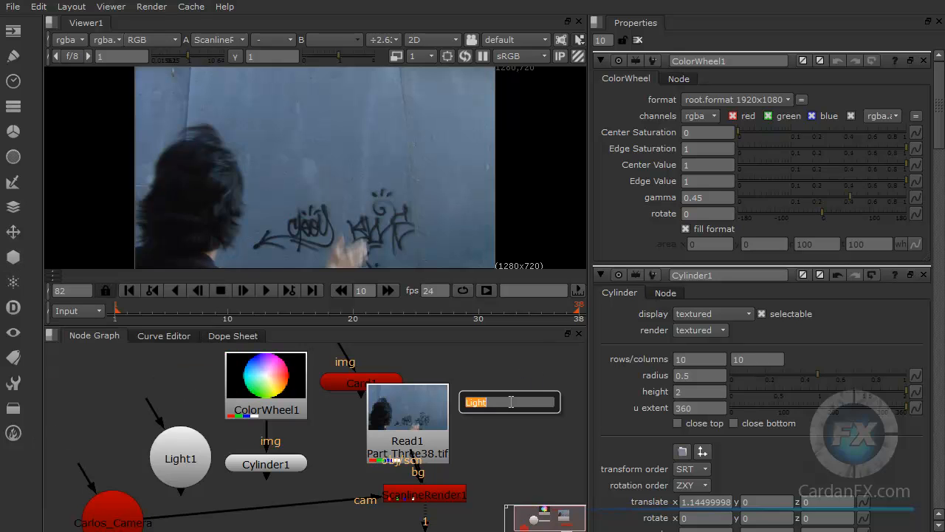
text(re)
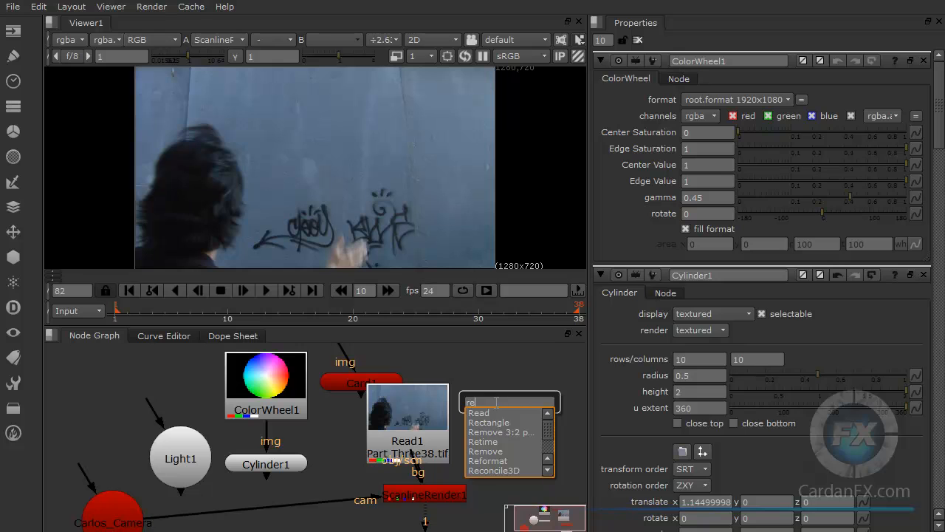
click(485, 367)
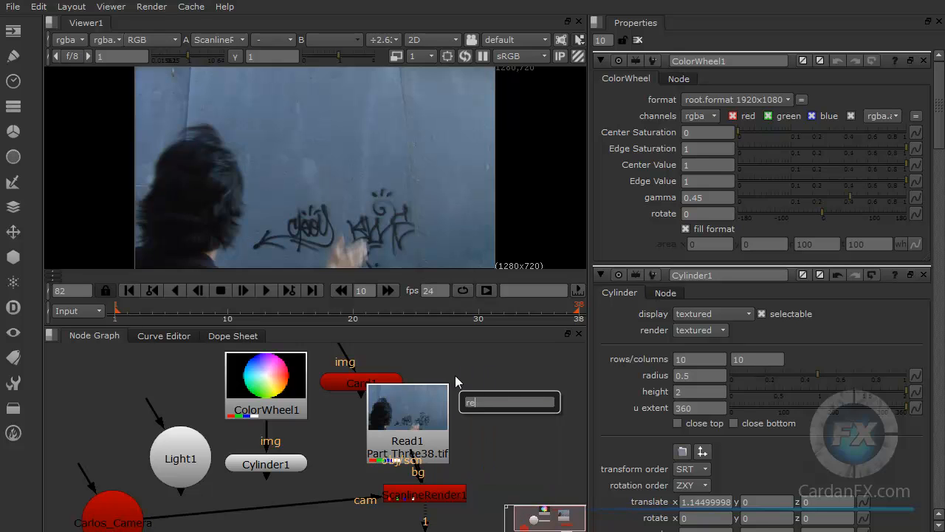
drag(480, 403, 447, 399)
click(492, 355)
Step: Add a ReadGeo geometry node and place it beside the Read1 node
click(13, 256)
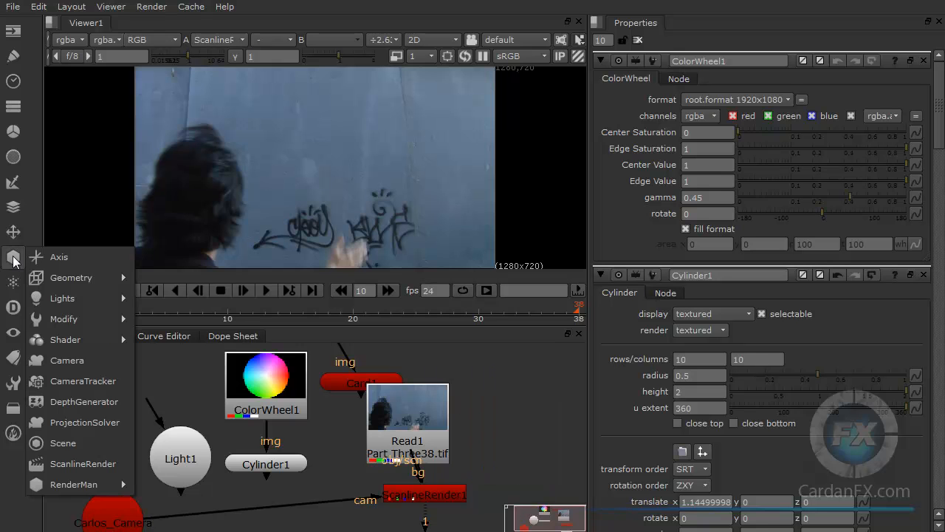
mouse_move(80, 274)
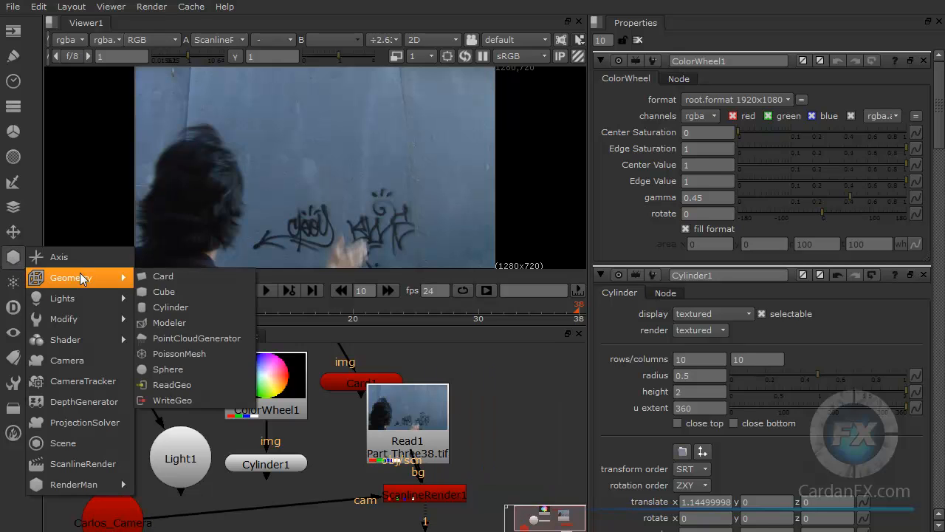
click(164, 385)
drag(483, 369, 516, 404)
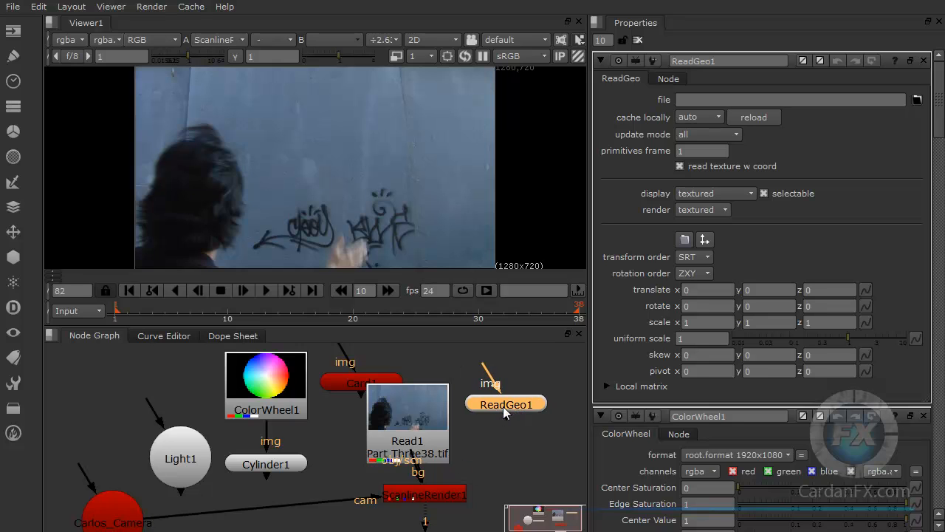
Step: Bring Monster2.OBJ into the node graph from the file explorer again and place its Read node below ReadGeo1
click(916, 99)
drag(881, 0, 944, 101)
drag(944, 96, 886, 103)
click(944, 98)
click(412, 420)
drag(502, 447, 516, 459)
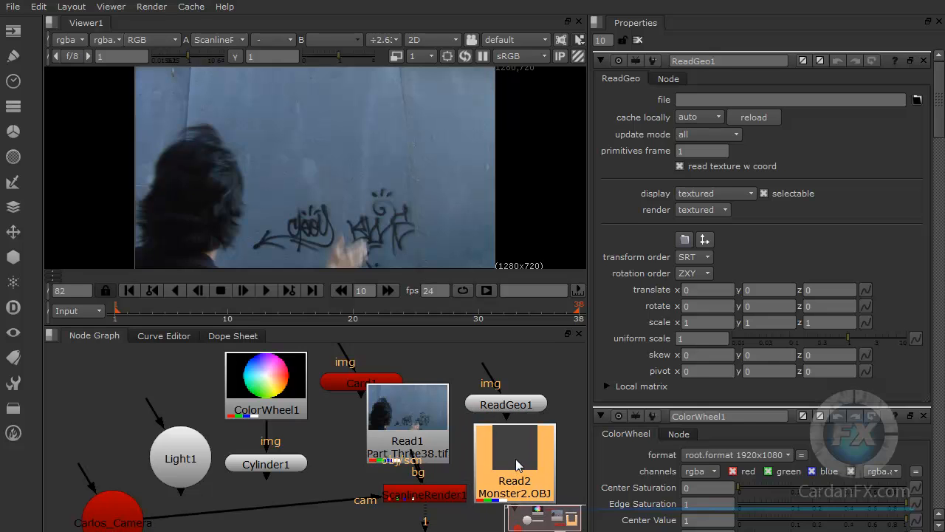
Step: Copy the Monster2.OBJ file path from the Read2 node into ReadGeo1's file property
double_click(516, 463)
click(753, 99)
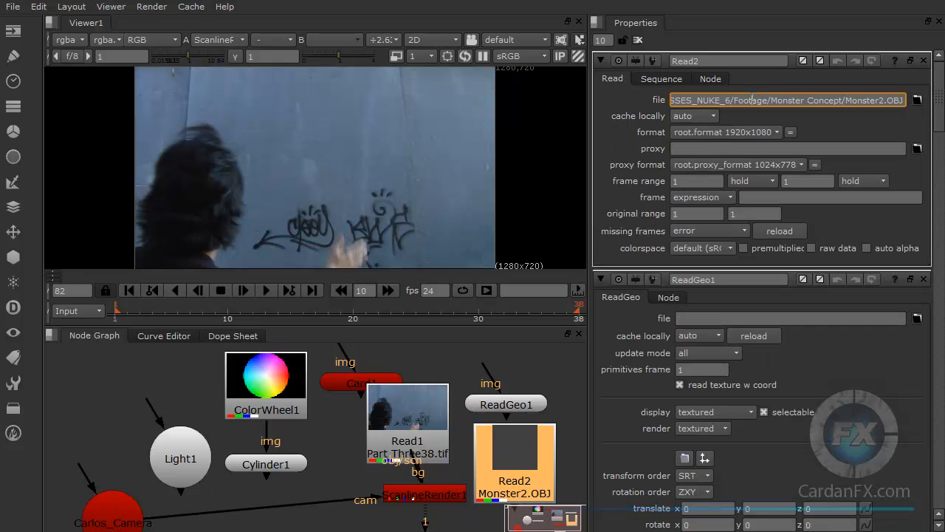
key(ctrl+a)
key(ctrl+c)
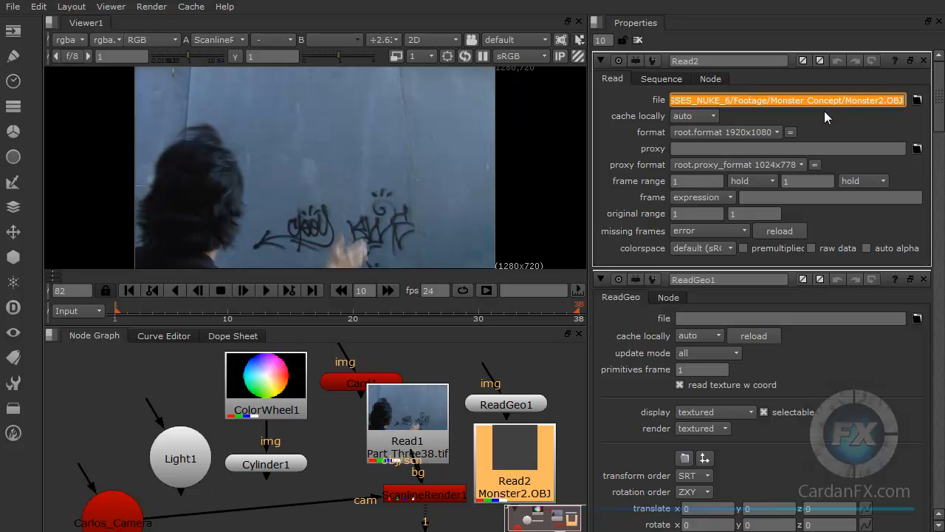
double_click(509, 405)
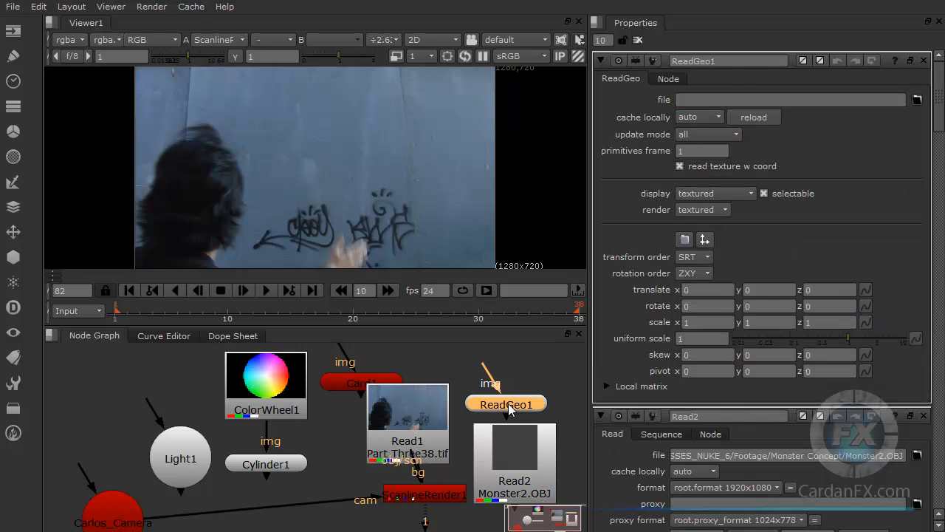
click(711, 99)
key(ctrl+v)
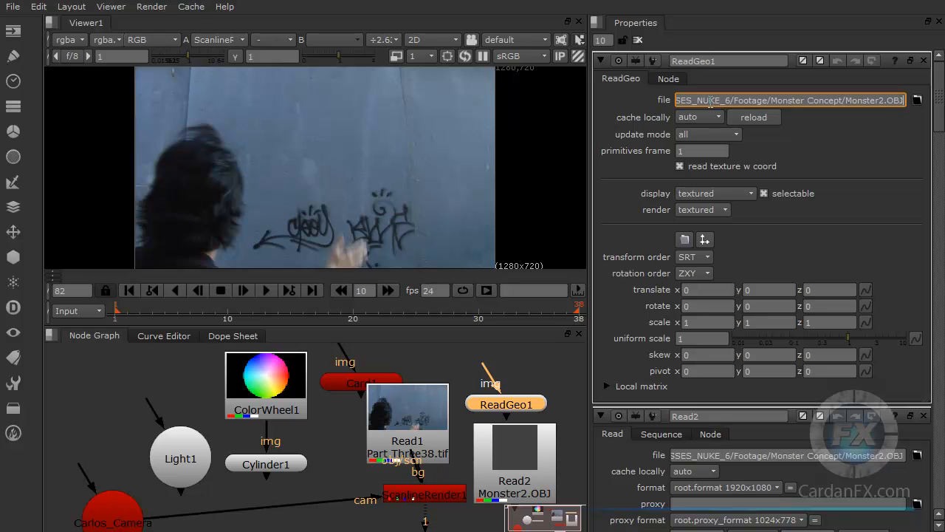
click(825, 143)
Step: Move ReadGeo1 clear of the Read2 node and delete Read2
drag(499, 414, 497, 395)
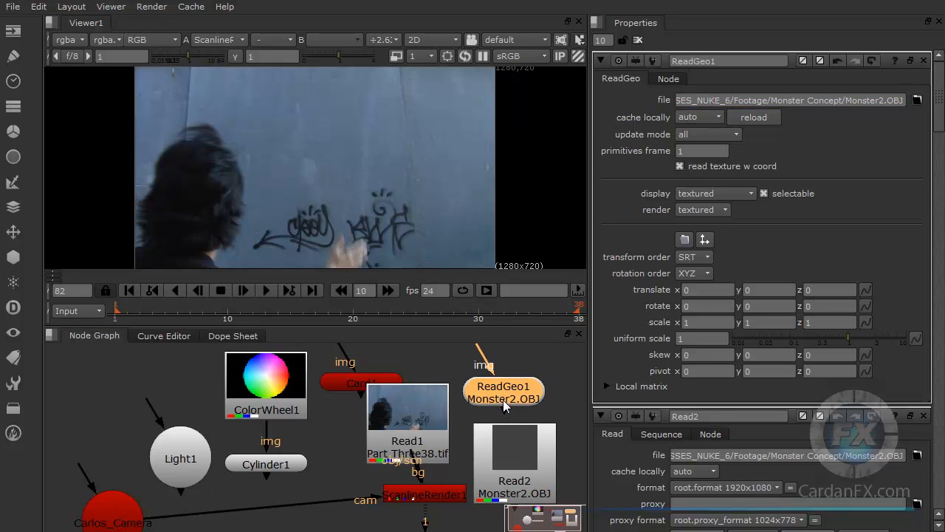
click(520, 457)
key(Delete)
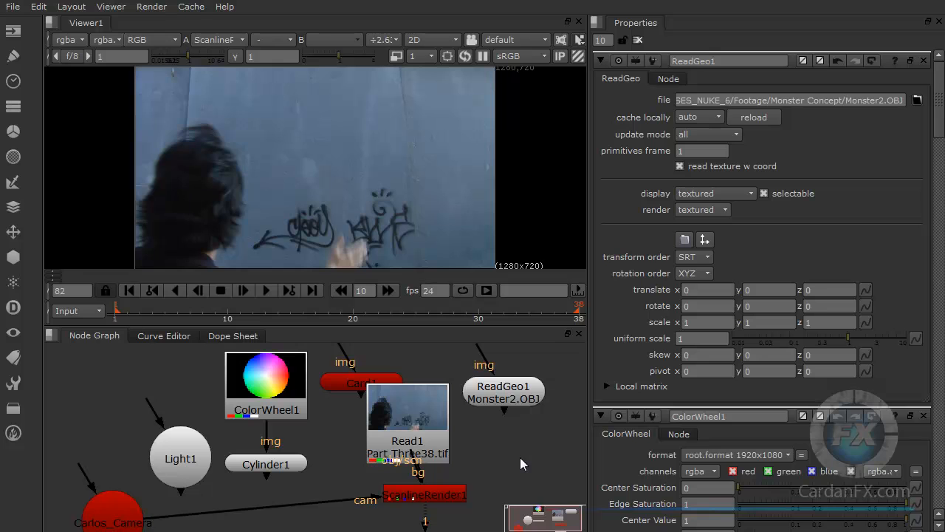
Step: Connect the ScanlineRender's obj/scn input to ReadGeo1 and move the monster model along X to 0.465
drag(503, 393, 514, 401)
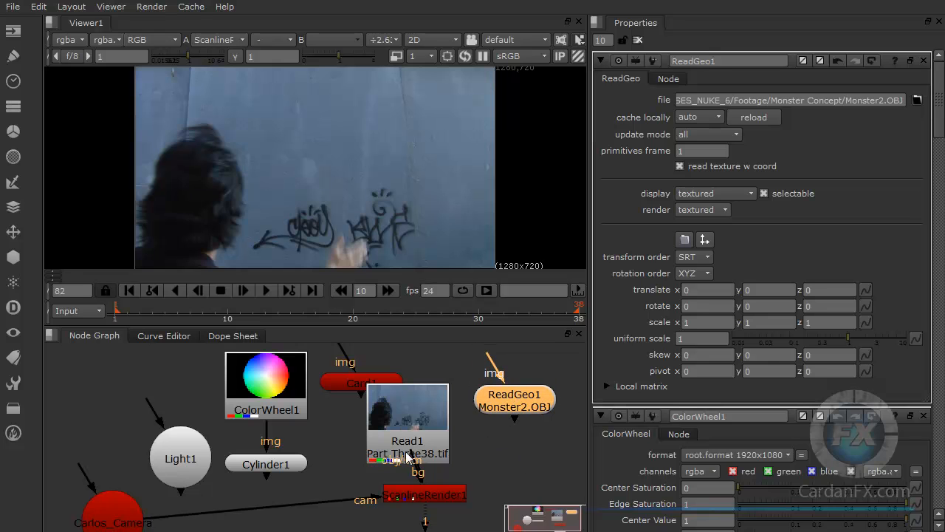
drag(405, 453, 518, 405)
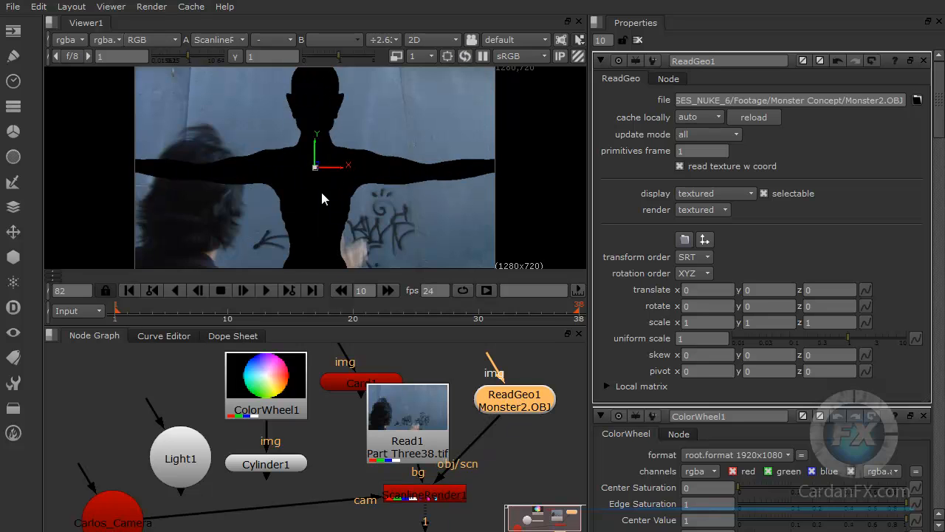
drag(338, 168, 436, 174)
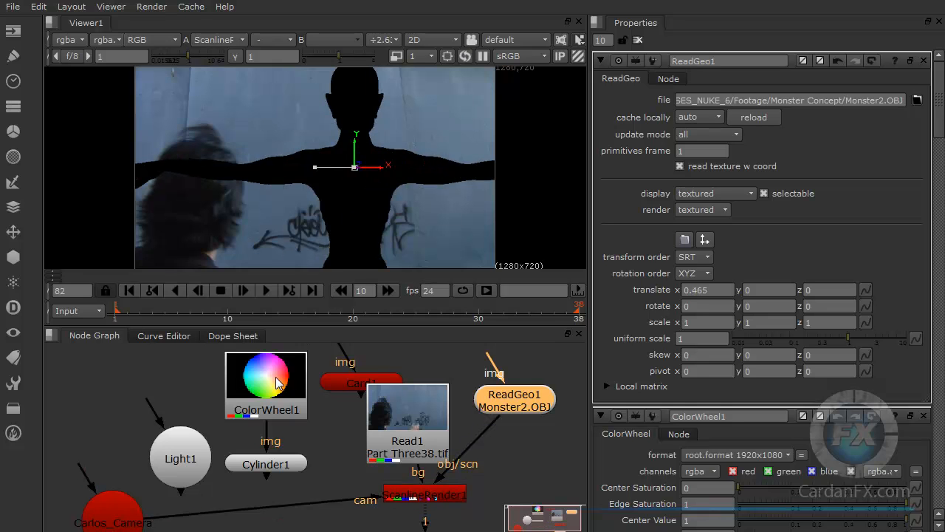
Step: Delete the Cylinder1 node and connect ReadGeo1's img input to ColorWheel1
click(267, 464)
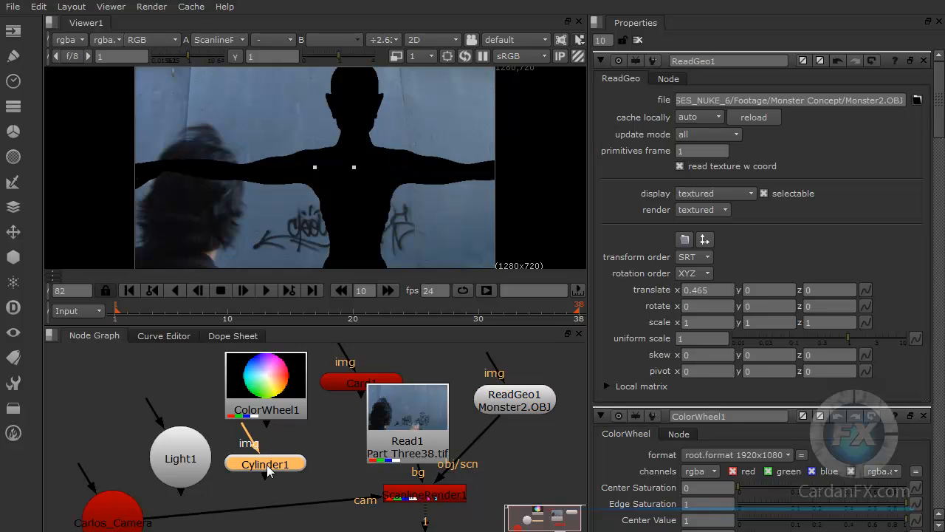
key(Delete)
drag(361, 432, 515, 400)
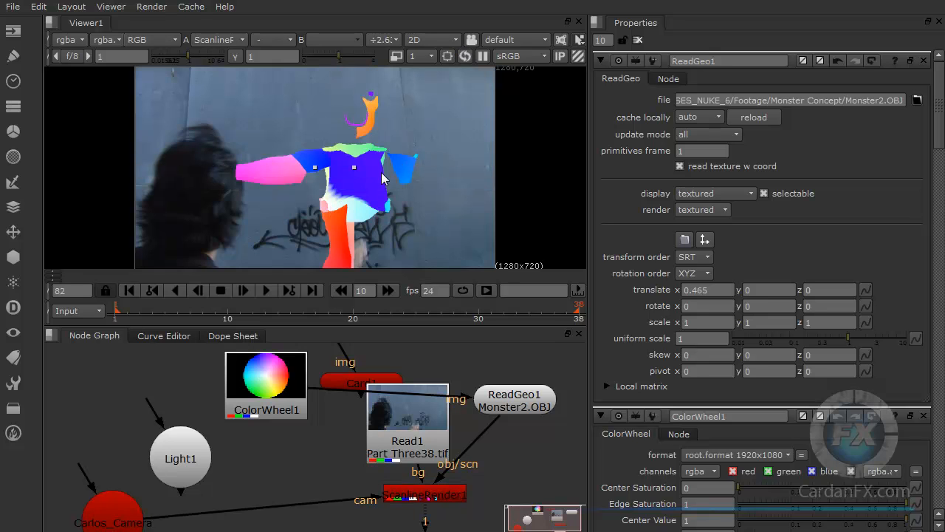
Step: Move ColorWheel1 beside the Light1 node and disconnect it from ReadGeo1's img input
drag(265, 382, 271, 427)
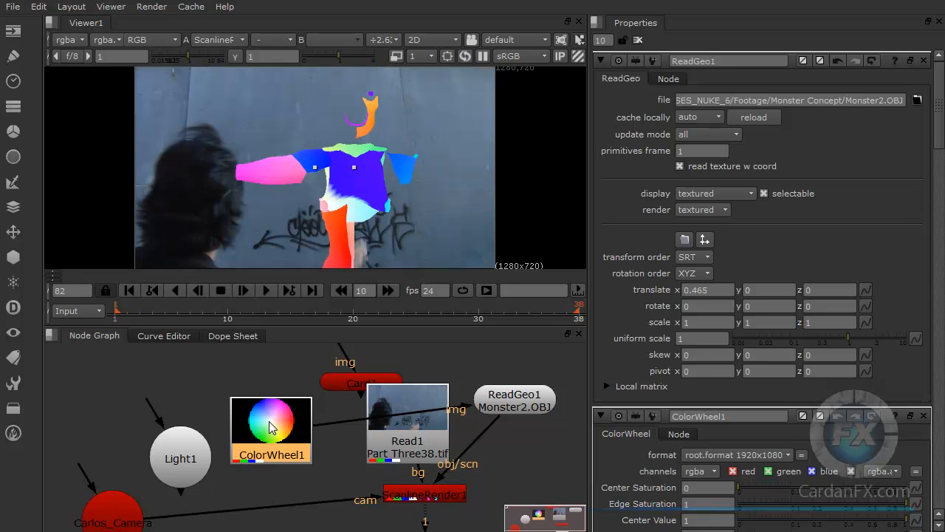
drag(467, 406, 275, 431)
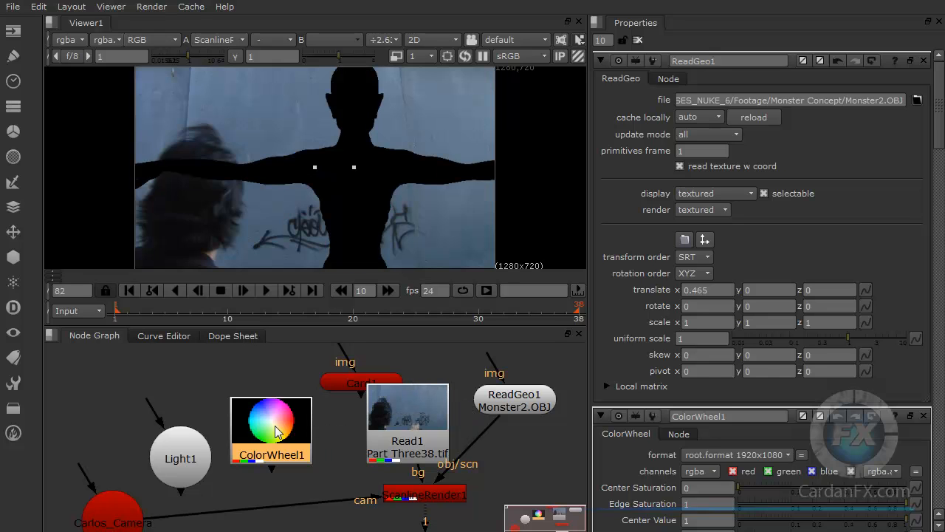
Step: Delete the ColorWheel1 node and shift ReadGeo1 slightly away from Read1
key(Delete)
drag(546, 410, 556, 420)
Step: Switch the viewer to 3D and examine the monster model's body and face from several angles
click(442, 41)
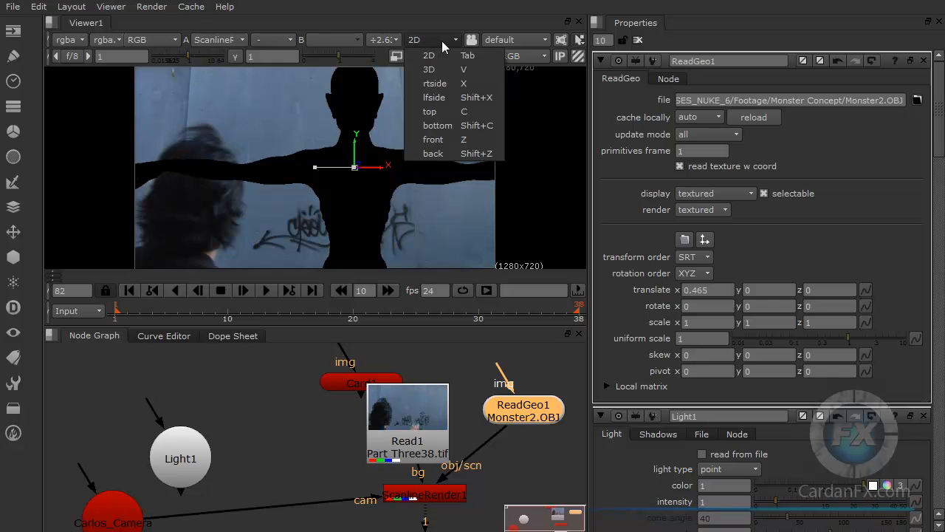
click(438, 71)
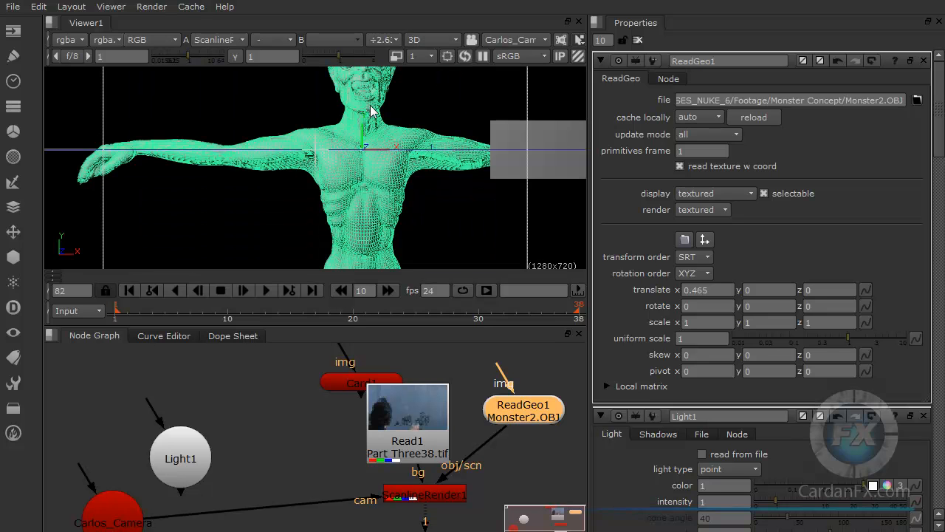
ctrl+drag(385, 109, 414, 107)
alt+drag(371, 171, 500, 126)
alt+middle_drag(500, 126, 401, 150)
ctrl+drag(470, 91, 405, 158)
alt+drag(443, 125, 410, 238)
alt+drag(454, 71, 362, 197)
scroll(375, 195, up, 5)
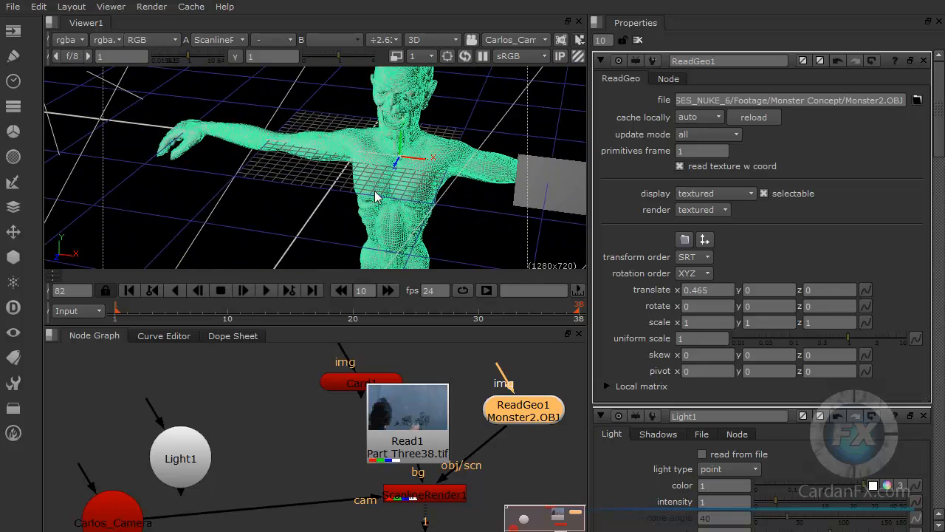
alt+drag(443, 152, 369, 202)
alt+drag(423, 135, 306, 217)
scroll(318, 217, up, 2)
scroll(318, 221, up, 3)
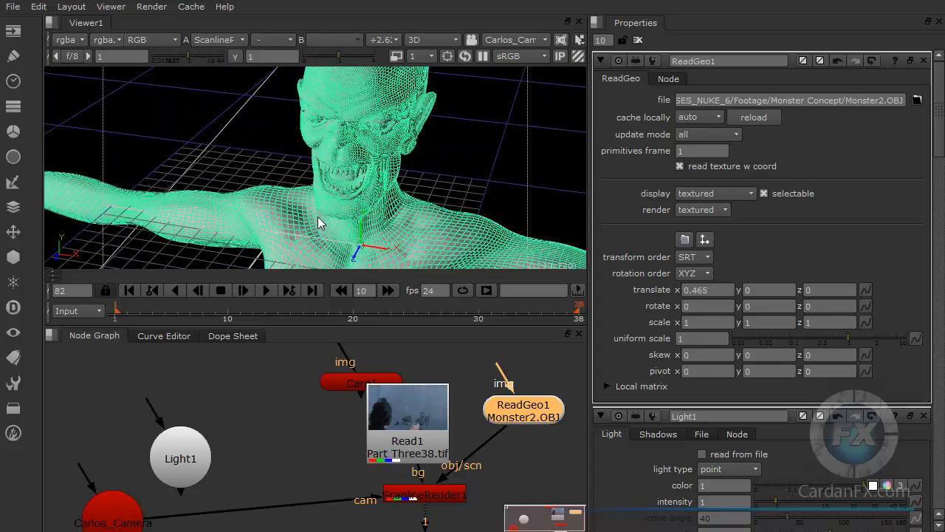
alt+drag(354, 236, 375, 182)
Step: Move Card1 and Read1 clear of each other in the node graph and return the viewer to 2D
drag(360, 388, 278, 387)
drag(401, 426, 393, 409)
click(441, 494)
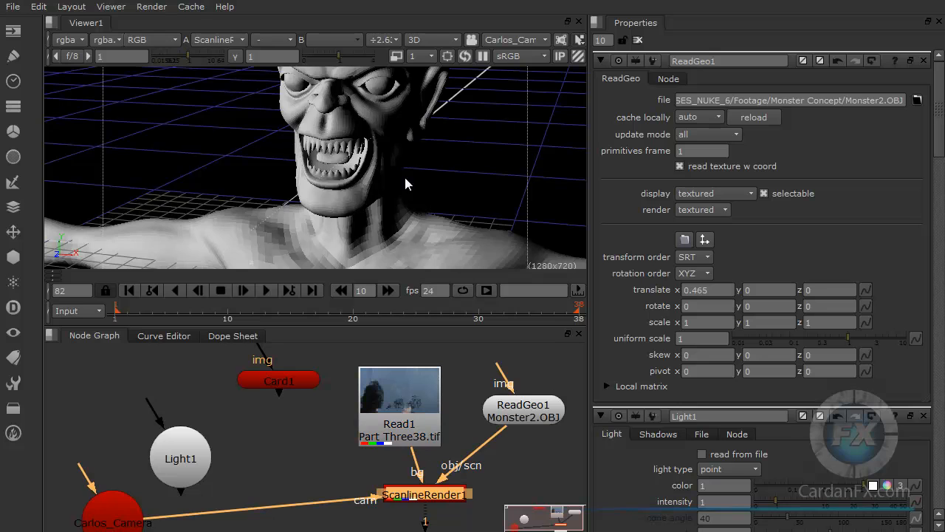
click(439, 43)
click(434, 58)
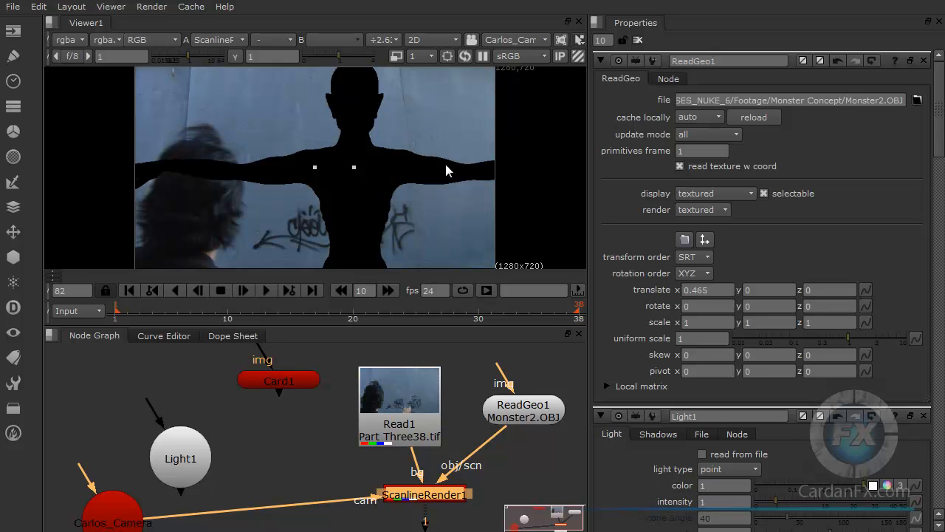
Step: Space out the ReadGeo1, Read1 and Light1 nodes to leave room above ReadGeo1
drag(517, 421, 528, 440)
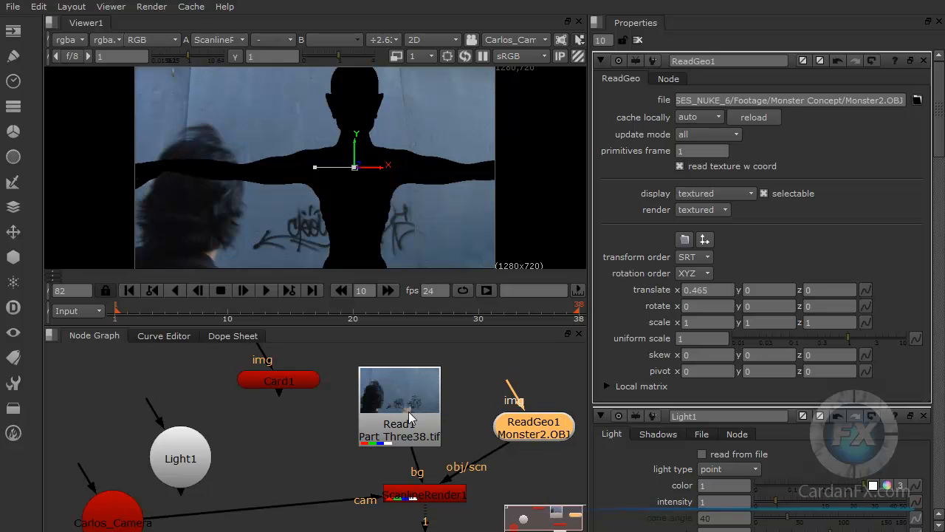
drag(413, 418, 395, 420)
drag(197, 438, 174, 409)
drag(548, 438, 551, 449)
click(483, 390)
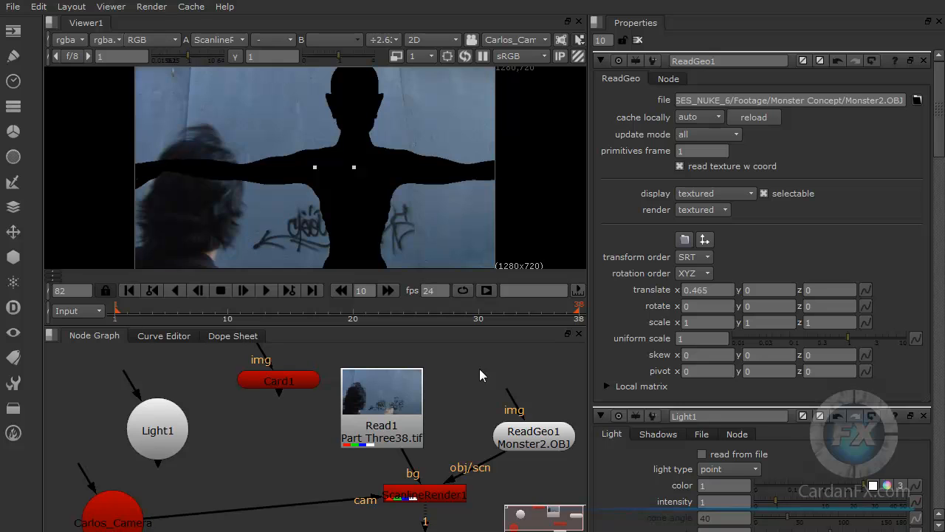
Step: Paste the Monster2.BMP Read node, connect ReadGeo1's img input to it and line the two nodes up vertically
key(ctrl+v)
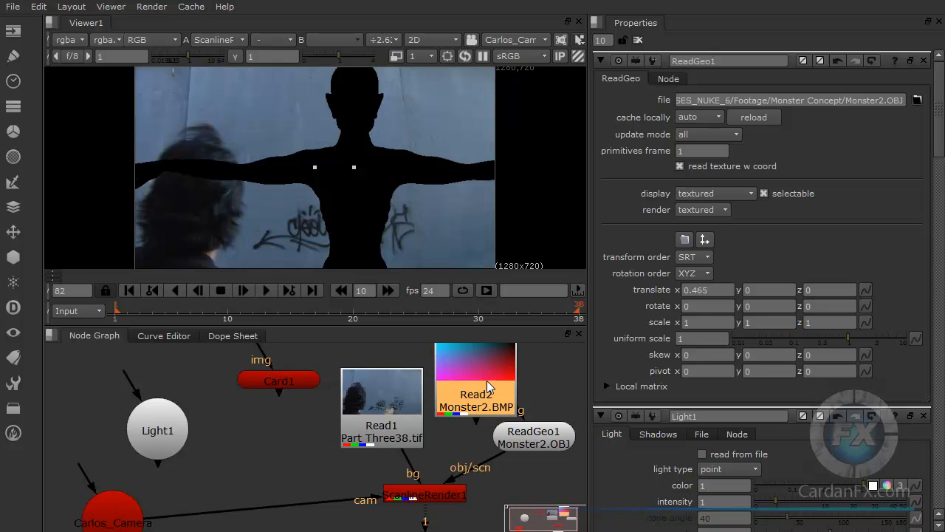
drag(492, 382, 477, 371)
drag(495, 411, 516, 427)
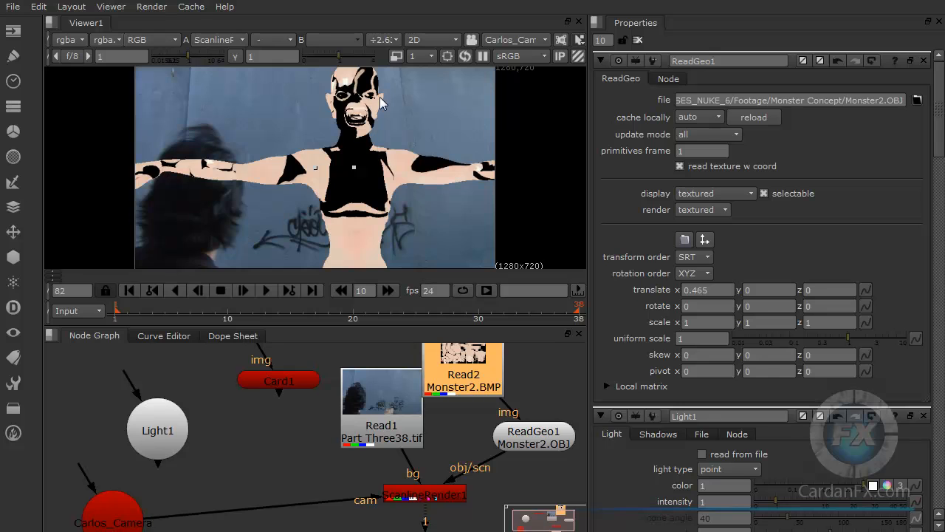
drag(457, 367, 516, 364)
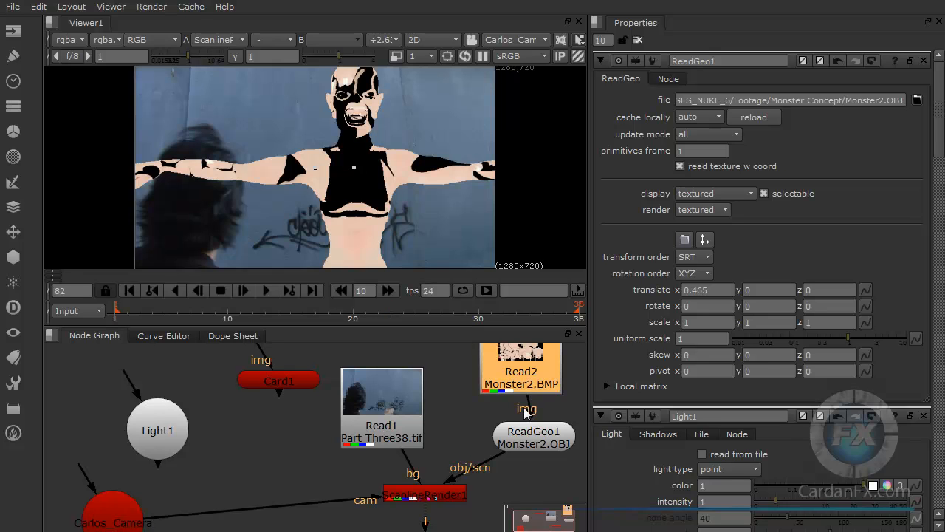
click(524, 450)
drag(521, 446, 503, 436)
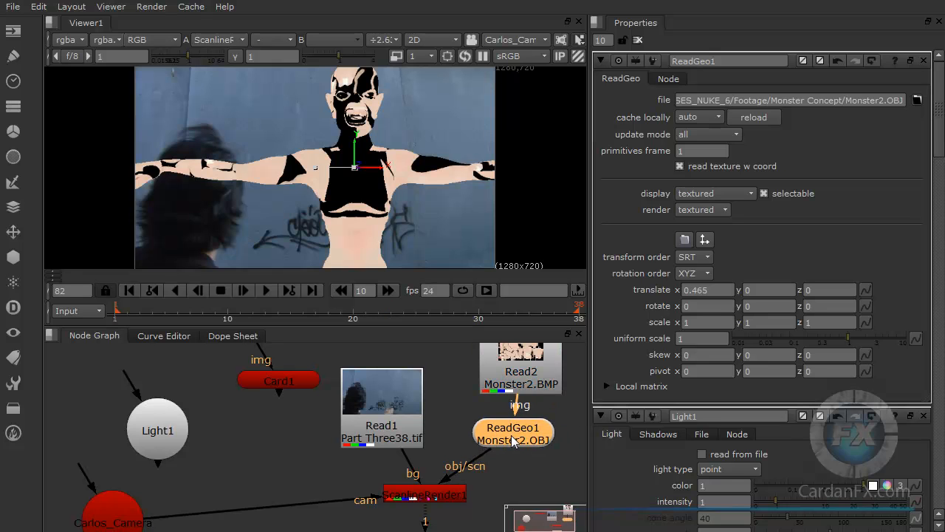
Step: Delete the ReadGeo1 node and undo the deletion
key(Delete)
key(ctrl+z)
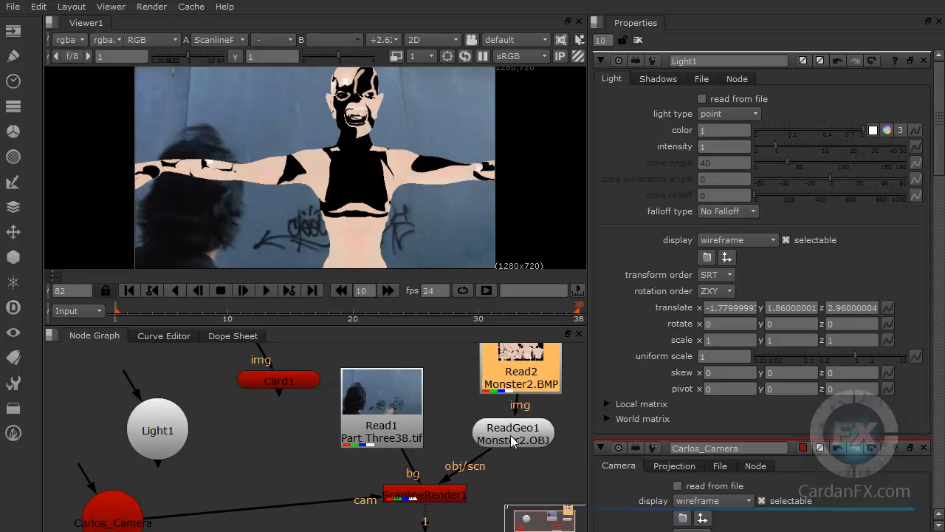
Step: Move the Light1 and camera nodes higher in the node graph and delete the Card1 node
drag(154, 437, 156, 409)
drag(117, 520, 119, 493)
drag(153, 400, 147, 399)
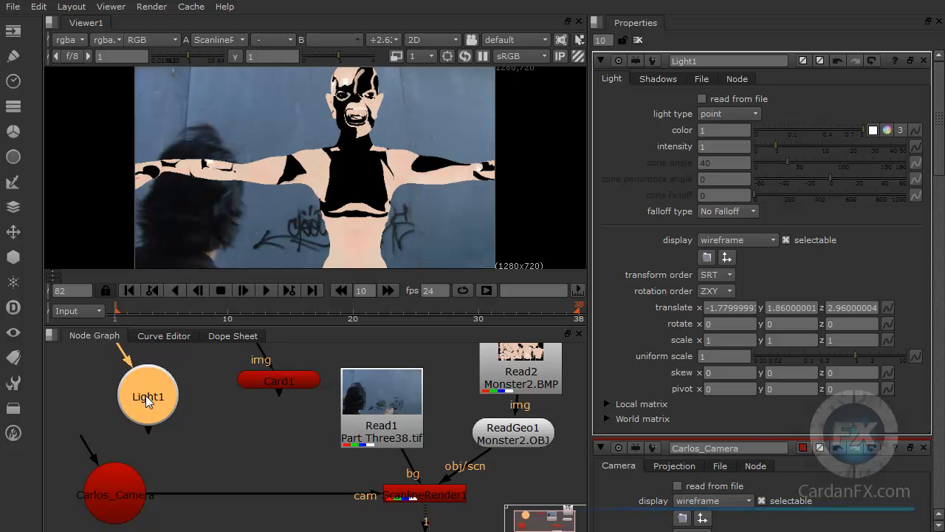
drag(268, 380, 259, 394)
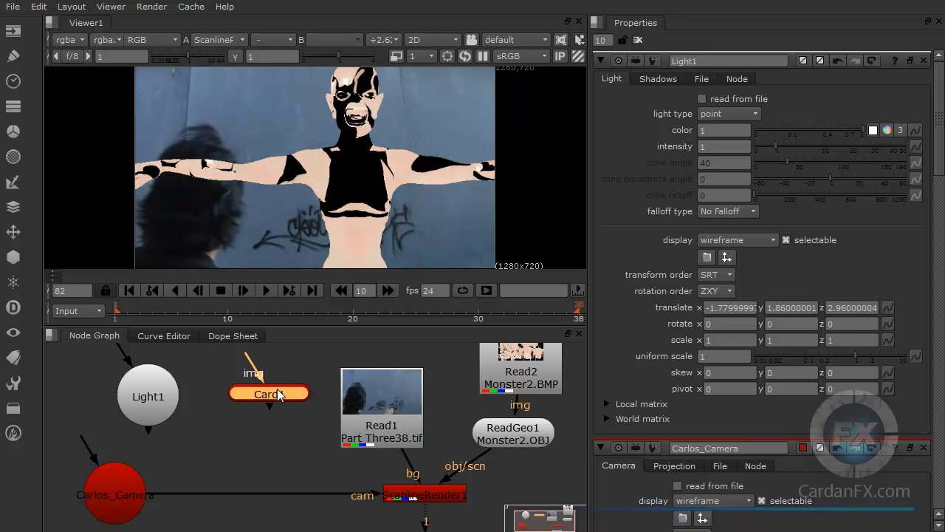
key(Delete)
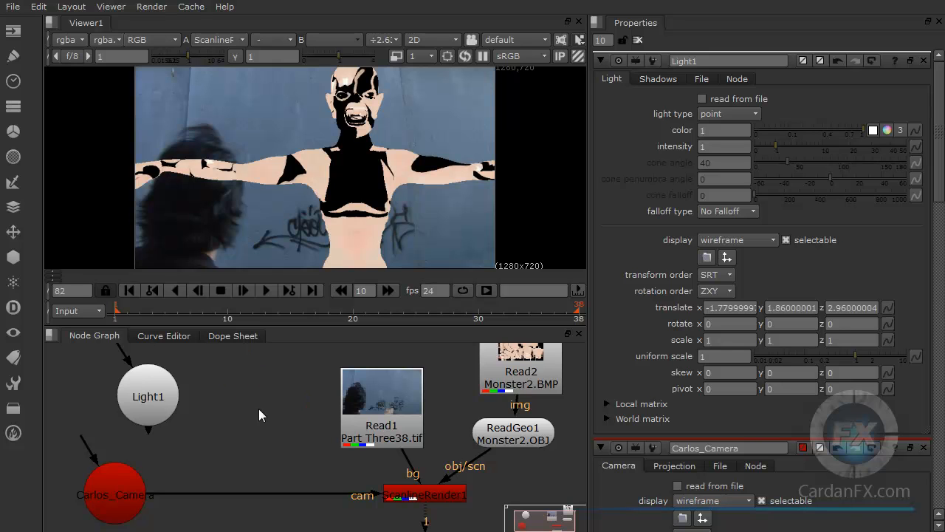
Step: Try to connect Light1's output directly to ScanlineRender1
drag(157, 403, 159, 391)
drag(188, 439, 405, 496)
drag(150, 420, 413, 494)
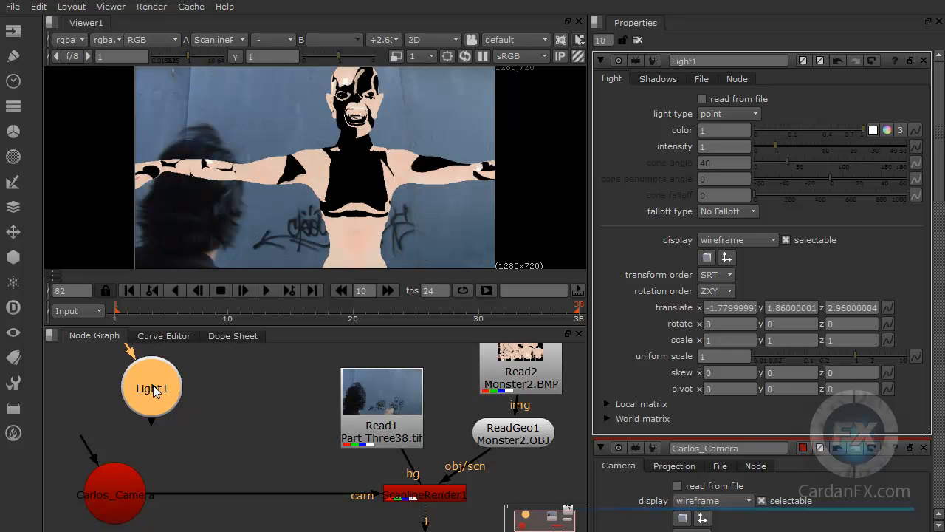
Step: Add a Scene node and place it between Light1 and Read1
click(217, 415)
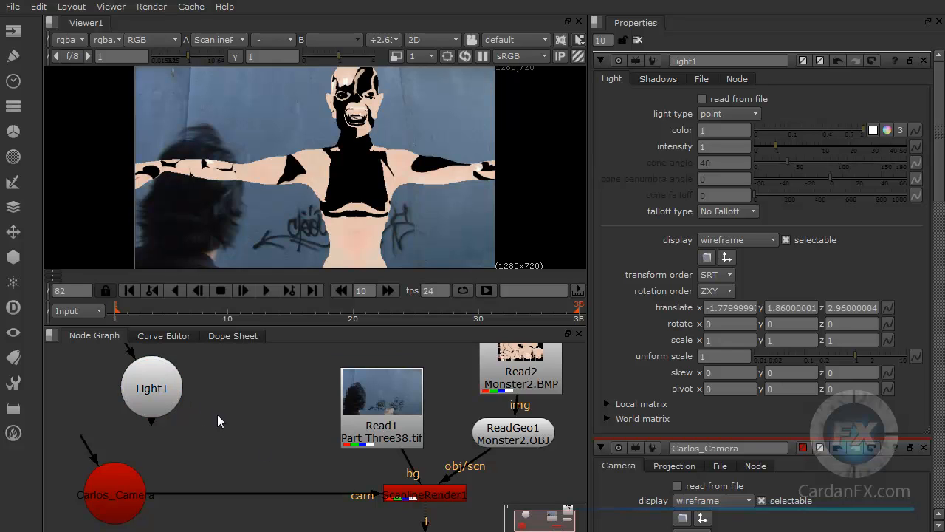
key(Tab)
text(sce)
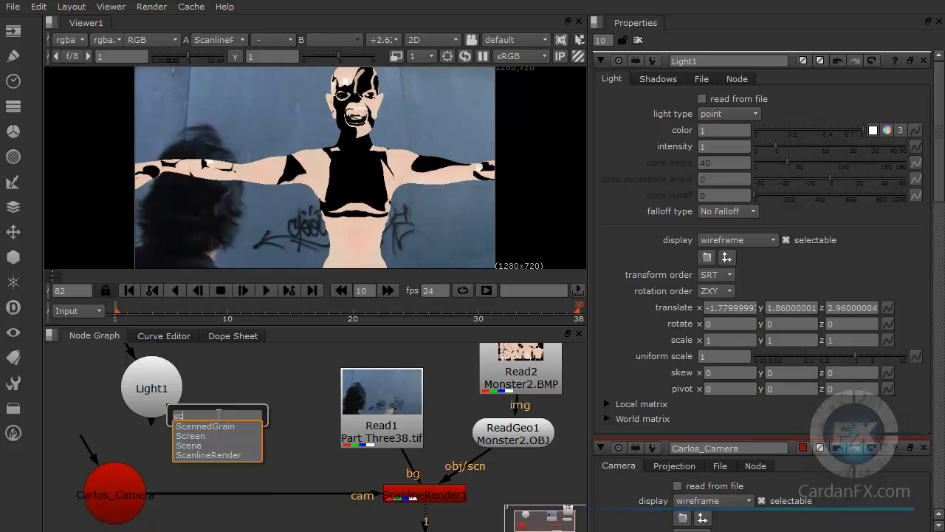
key(Return)
drag(214, 428, 254, 433)
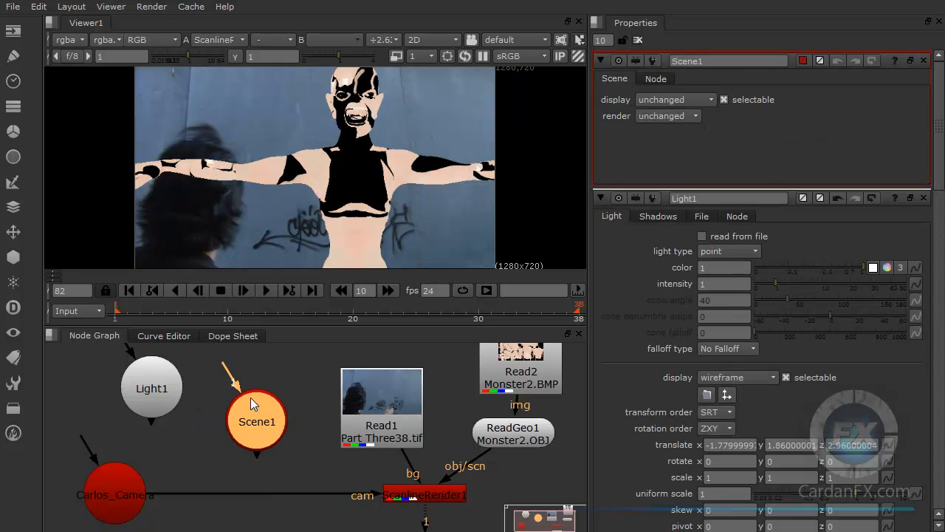
Step: Connect Light1 to the Scene1 node and adjust the spacing between them
drag(181, 428, 260, 428)
drag(160, 388, 149, 386)
drag(268, 432, 256, 431)
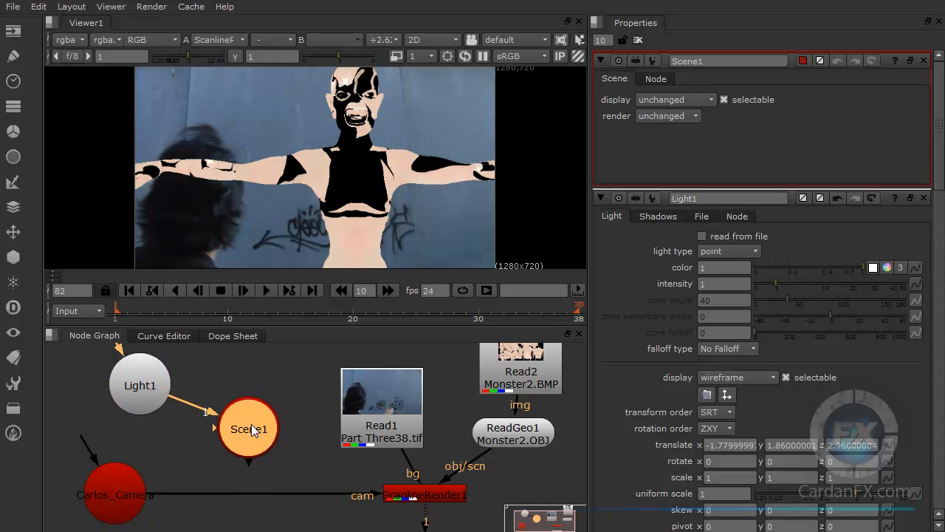
Step: Move ReadGeo1 and its Read2 texture above Scene1 and connect ReadGeo1 to the Scene's second input
drag(496, 441, 264, 378)
drag(538, 379, 291, 354)
scroll(319, 381, down, 2)
scroll(319, 381, up, 3)
scroll(319, 381, down, 3)
click(338, 386)
drag(287, 402, 298, 393)
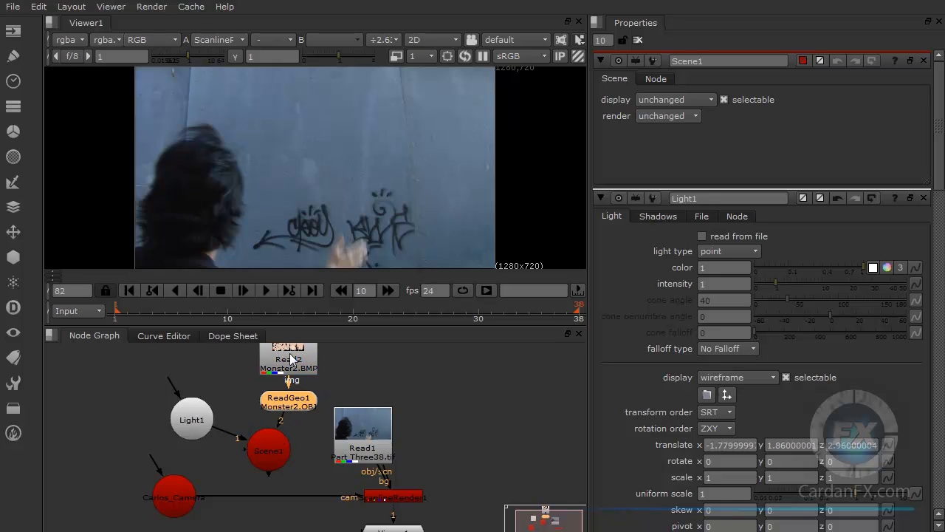
Step: Disconnect the ScanlineRender's bg input and connect its obj/scn input to Scene1
middle_drag(310, 452, 308, 432)
scroll(397, 452, up, 4)
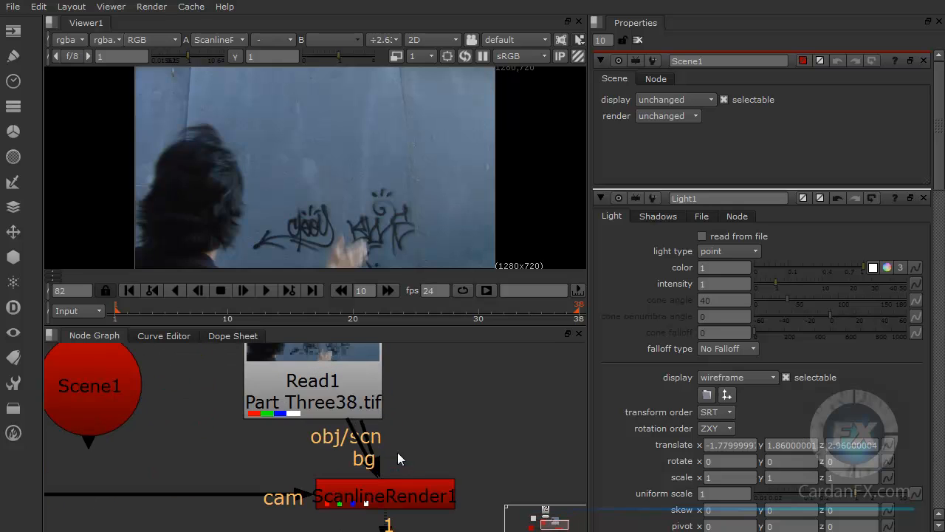
drag(367, 461, 410, 421)
drag(362, 443, 90, 394)
scroll(401, 423, down, 4)
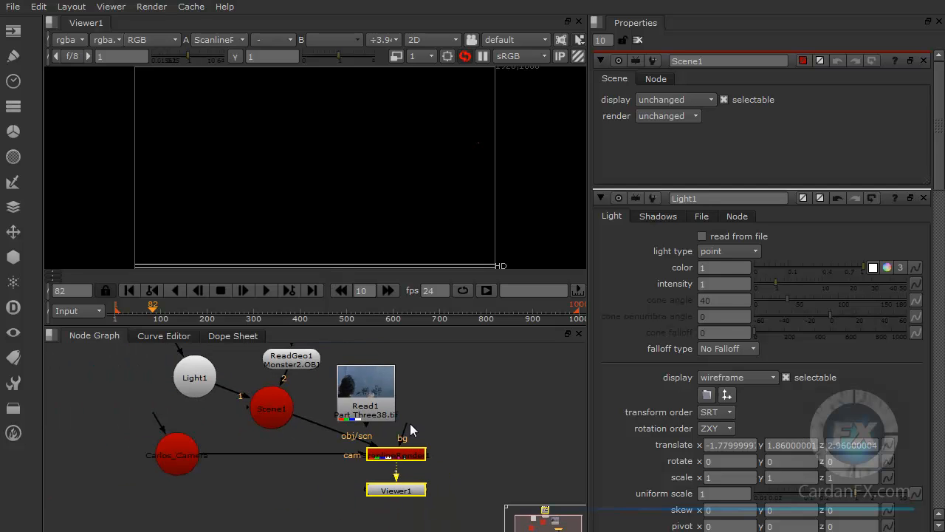
Step: Move Read1 away from the Scene1 connection and connect the ScanlineRender's bg input to it
drag(373, 408, 457, 391)
drag(408, 437, 463, 389)
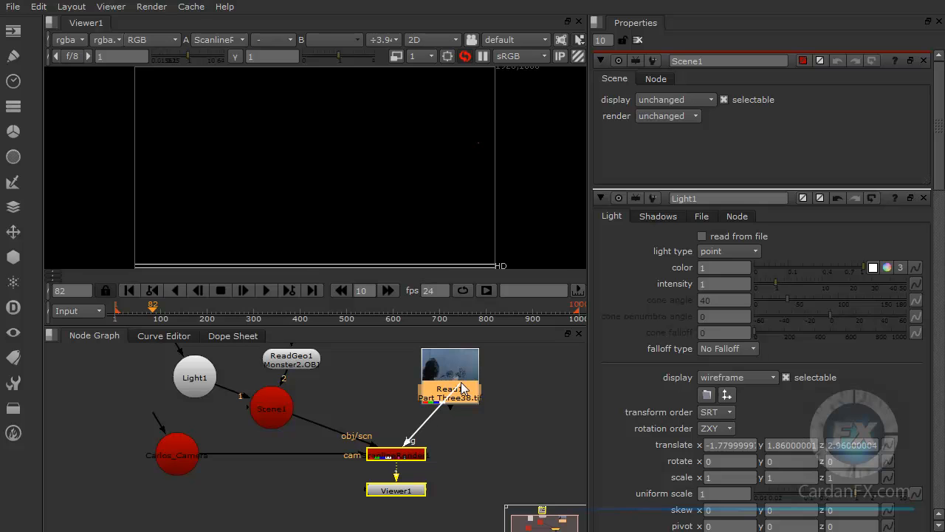
click(466, 440)
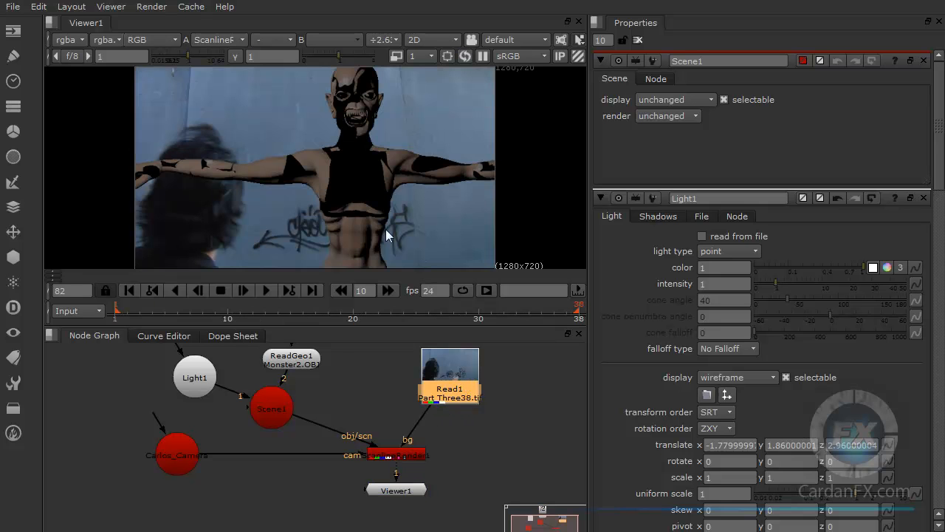
Step: Examine the lighting on the textured monster over the background in the rendered image
scroll(359, 231, up, 5)
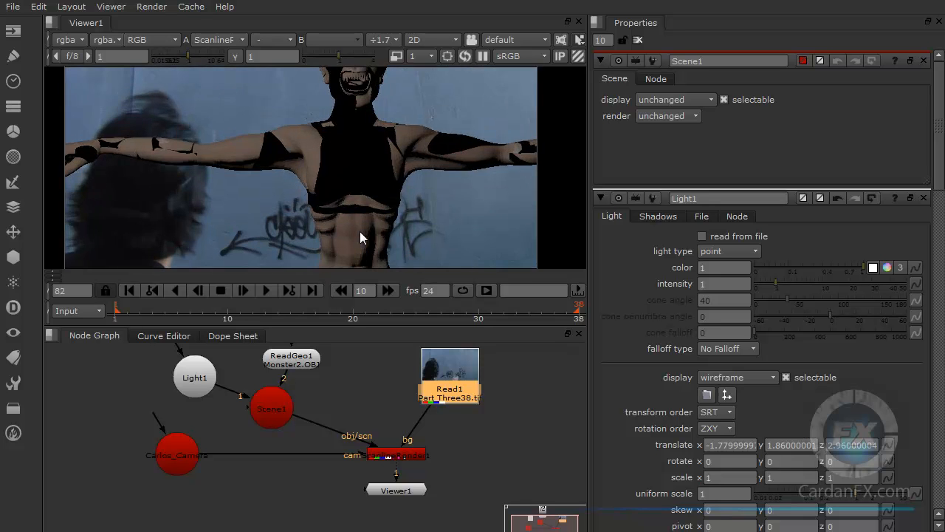
scroll(341, 207, down, 3)
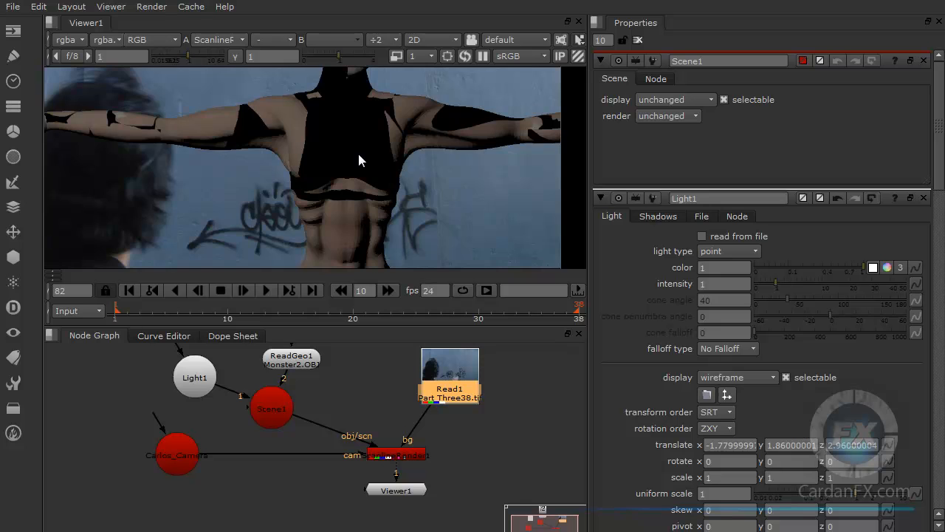
scroll(358, 154, down, 3)
scroll(359, 110, up, 3)
middle_drag(360, 110, 364, 153)
scroll(367, 194, down, 1)
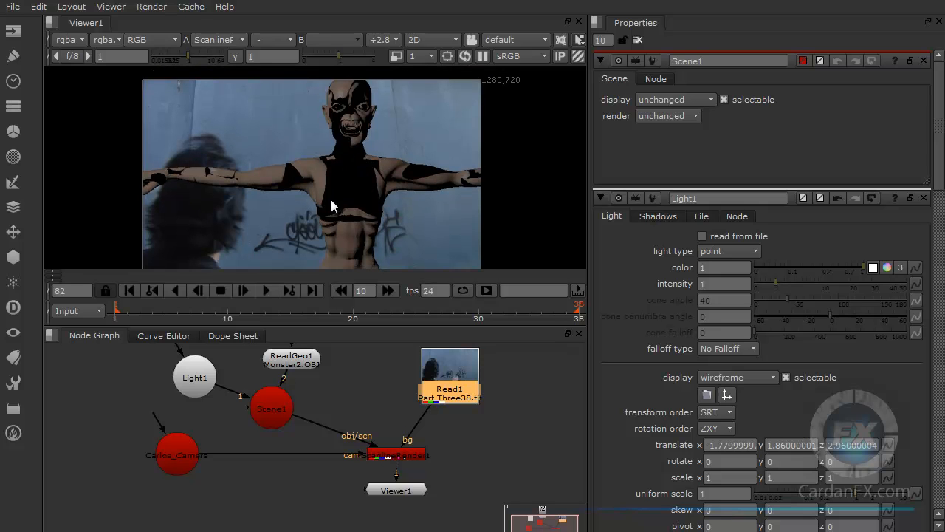
Step: Nudge Read1 lower in the node graph and add a Constant node beside ReadGeo1
drag(448, 378, 444, 399)
click(371, 381)
middle_drag(372, 380, 331, 425)
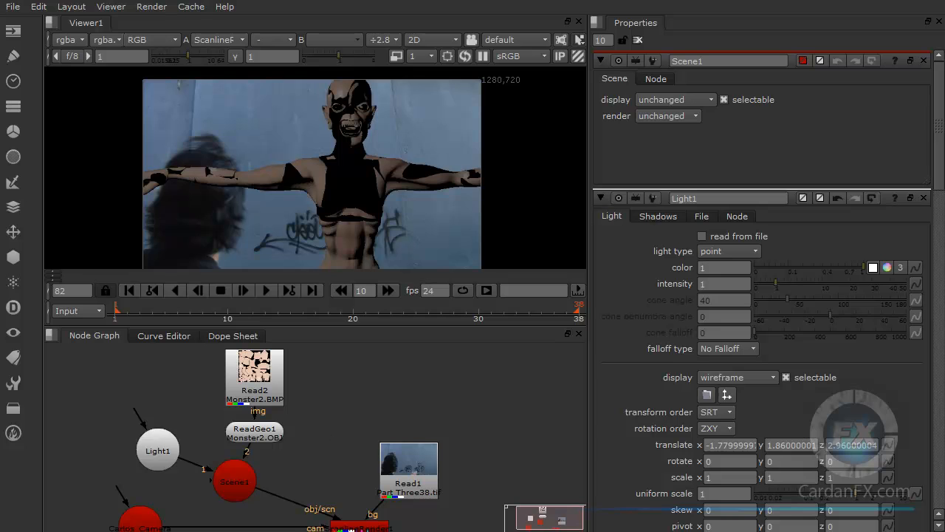
click(14, 65)
click(13, 31)
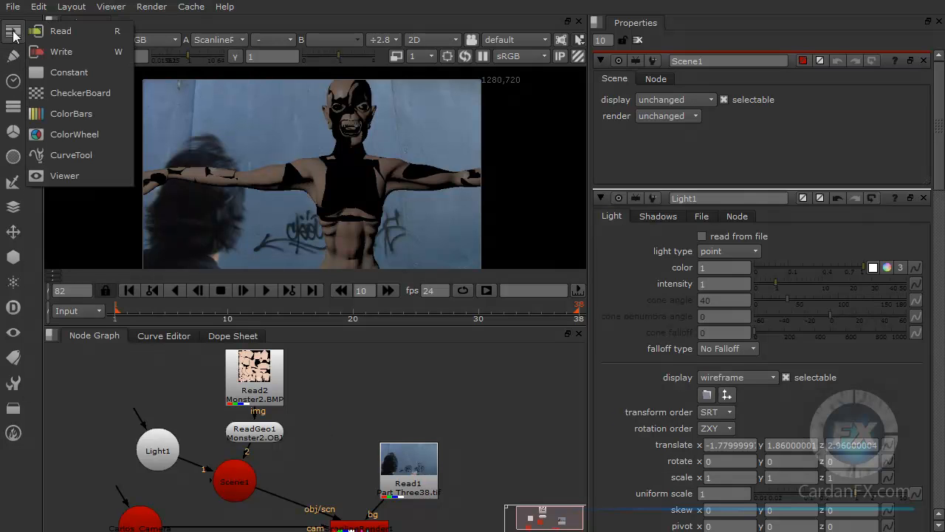
click(65, 74)
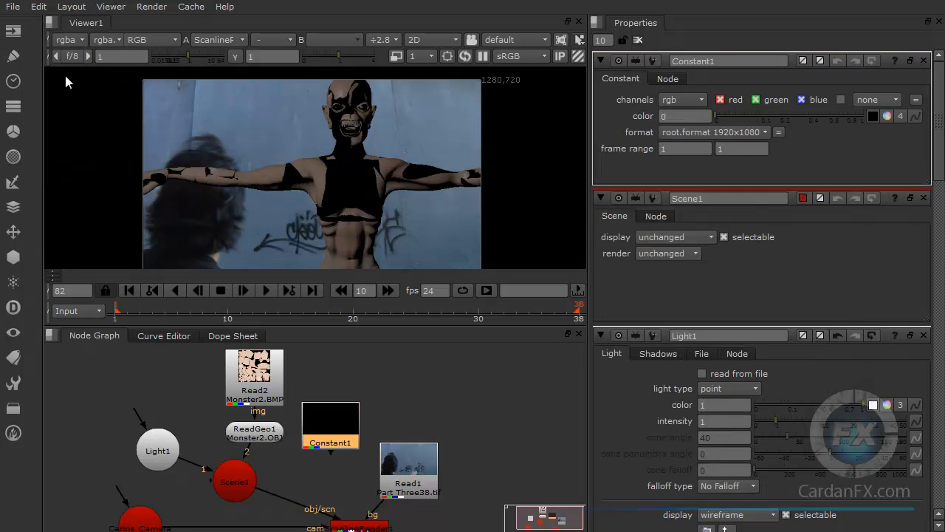
Step: Move Constant1 above ReadGeo1 and Read2 aside, and reconnect ReadGeo1's img input from Read2 to Constant1
drag(322, 428, 352, 378)
drag(257, 392, 201, 384)
drag(240, 416, 232, 369)
drag(241, 412, 323, 389)
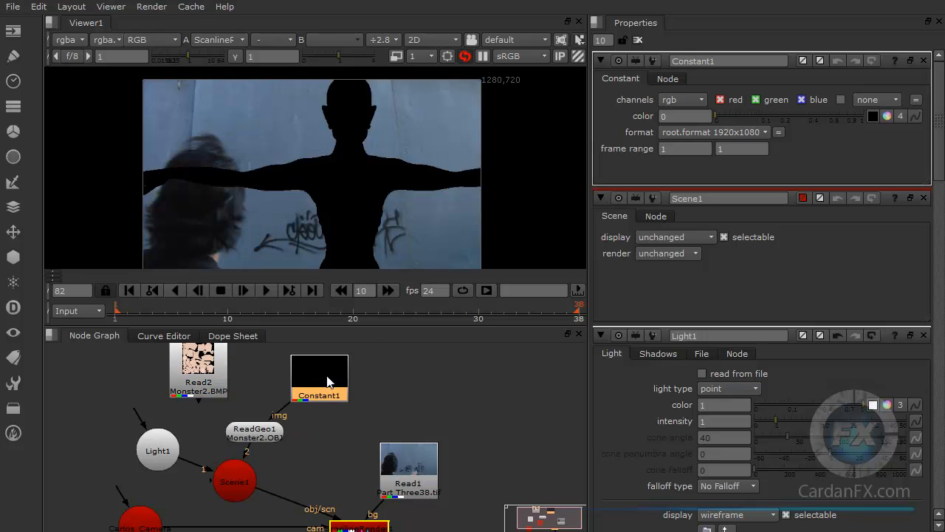
Step: Set Constant1's color to a muted red with value 0.33 and saturation about 0.61
click(887, 117)
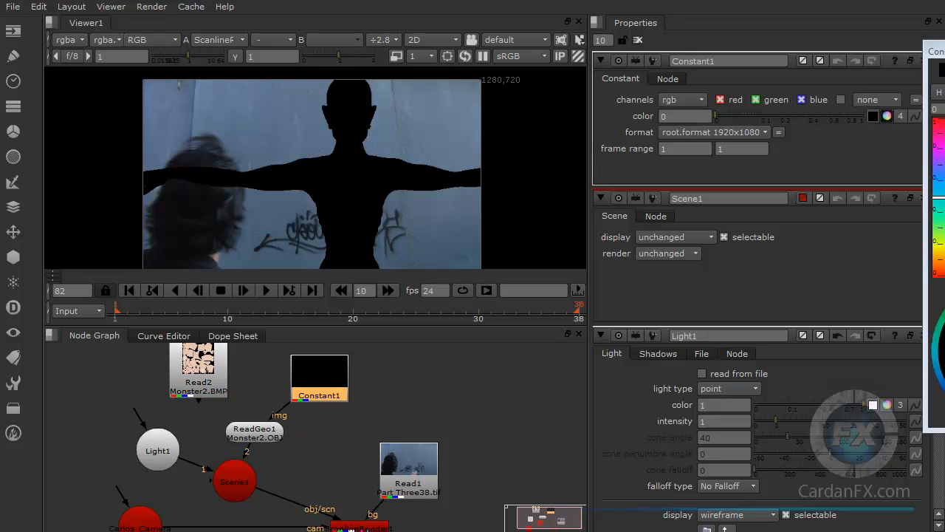
mouse_move(741, 211)
mouse_down()
mouse_move(731, 195)
mouse_move(729, 231)
mouse_move(732, 214)
mouse_up()
drag(755, 254, 731, 186)
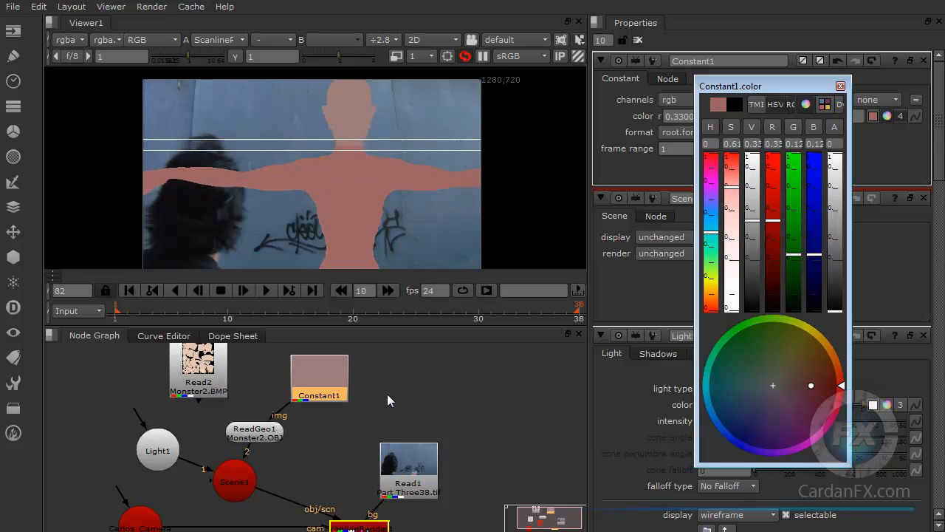
Step: Move Constant1 aside and reconnect ReadGeo1's img input to Read2, placing Read2 above ReadGeo1
drag(321, 399, 299, 399)
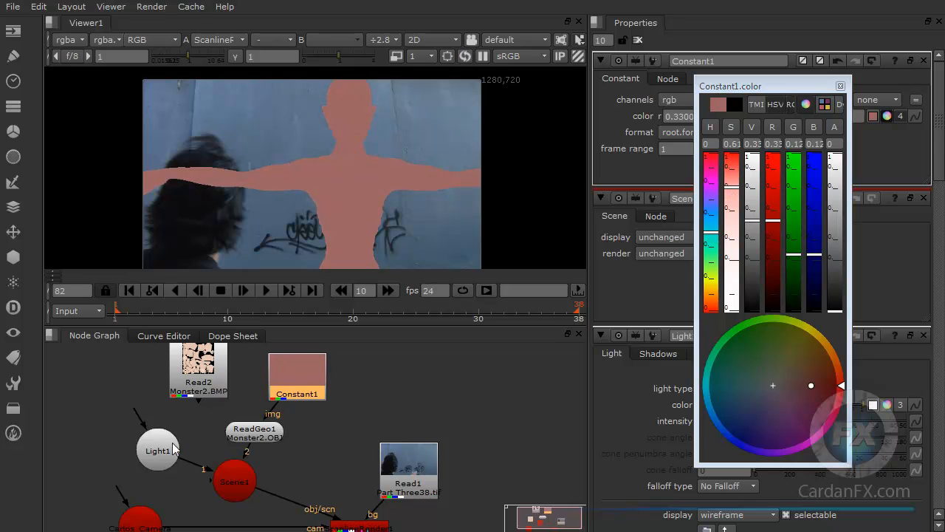
click(174, 445)
drag(225, 386, 211, 386)
click(299, 378)
drag(306, 380, 331, 370)
drag(286, 405, 469, 380)
drag(180, 381, 260, 429)
drag(285, 383, 269, 385)
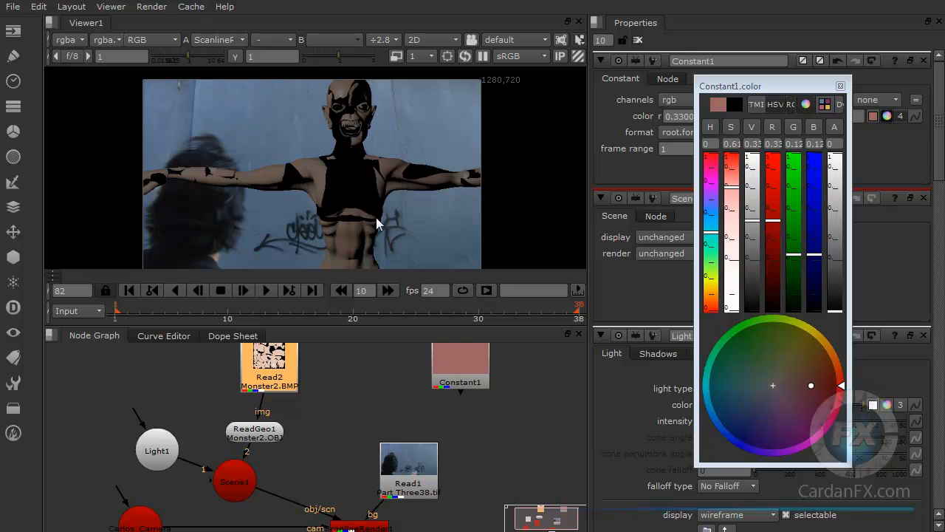
Step: Close Constant1's color picker and delete the Constant1 node from the node graph
click(156, 449)
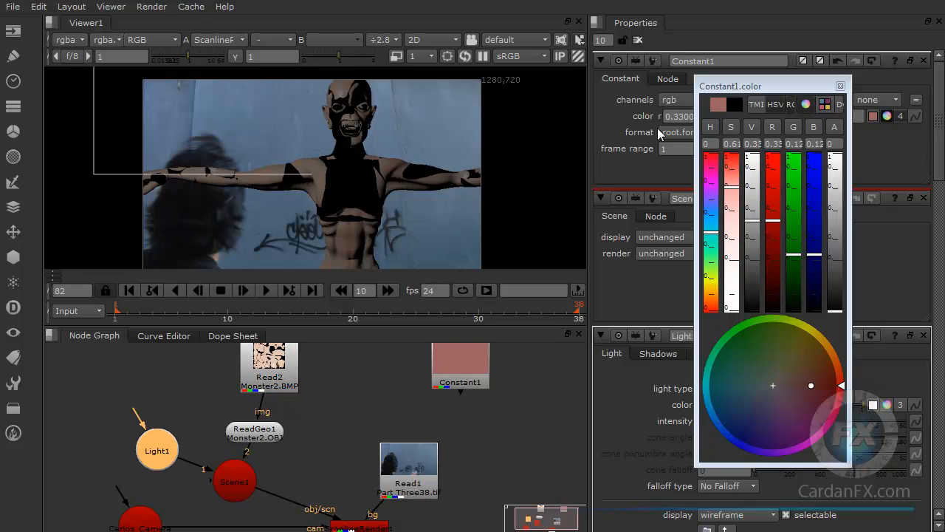
drag(723, 87, 747, 88)
click(863, 86)
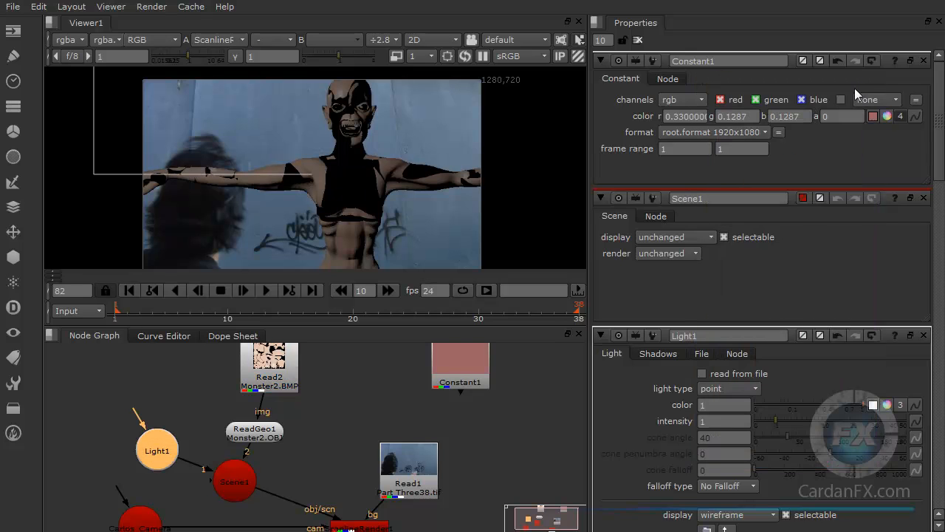
click(477, 370)
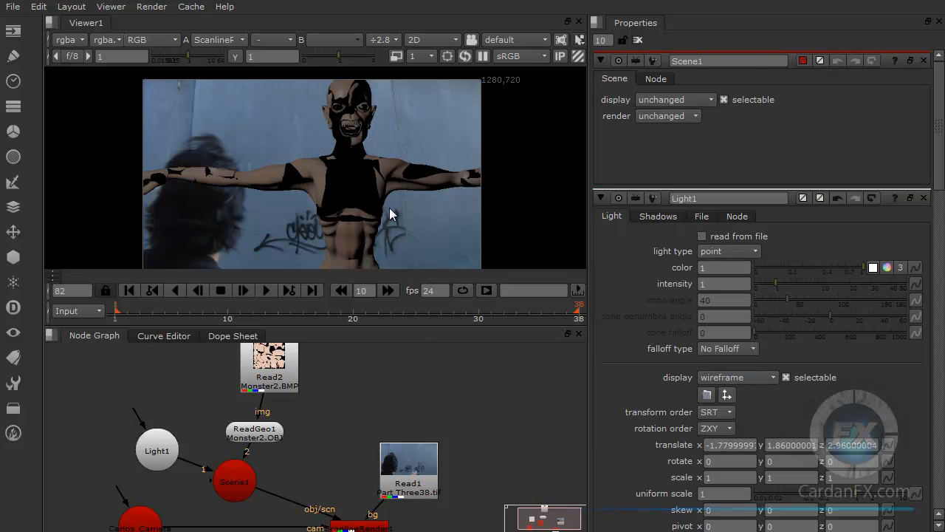
Step: Change Light1's light type to directional
click(160, 442)
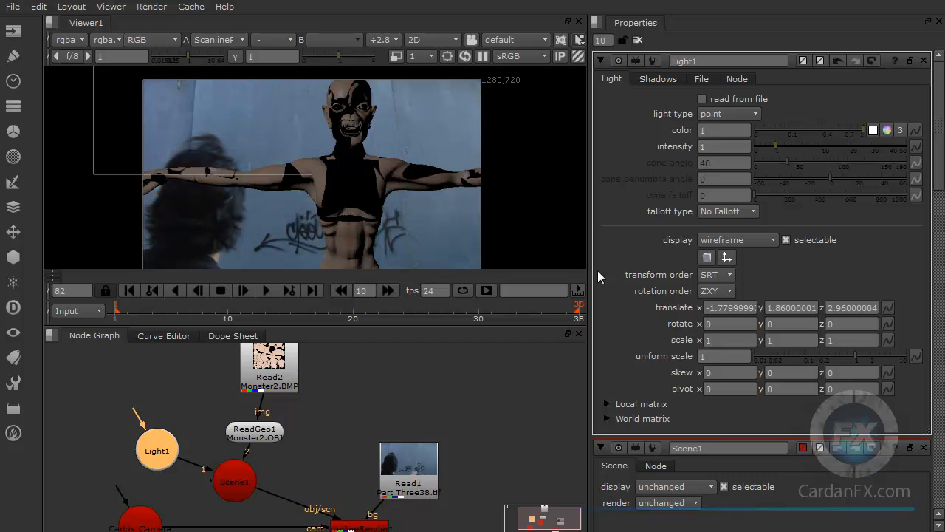
click(742, 118)
click(742, 130)
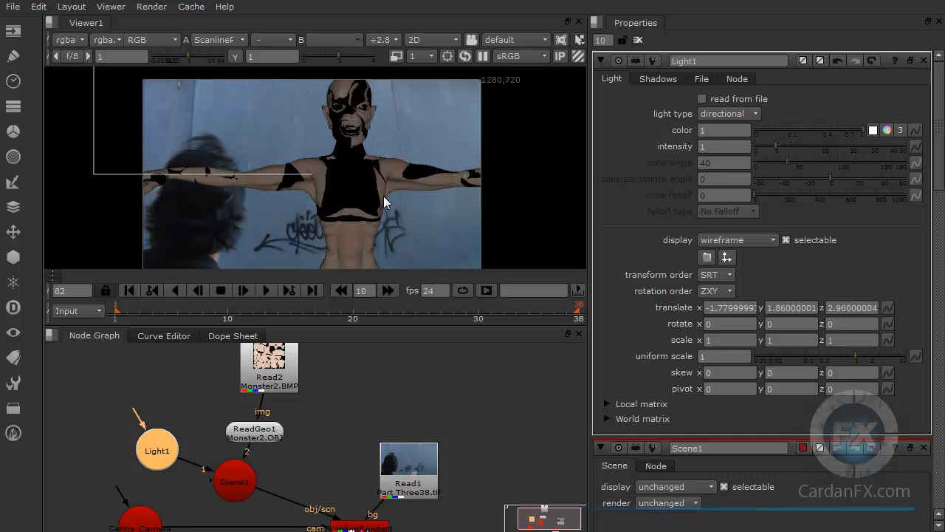
scroll(394, 199, up, 2)
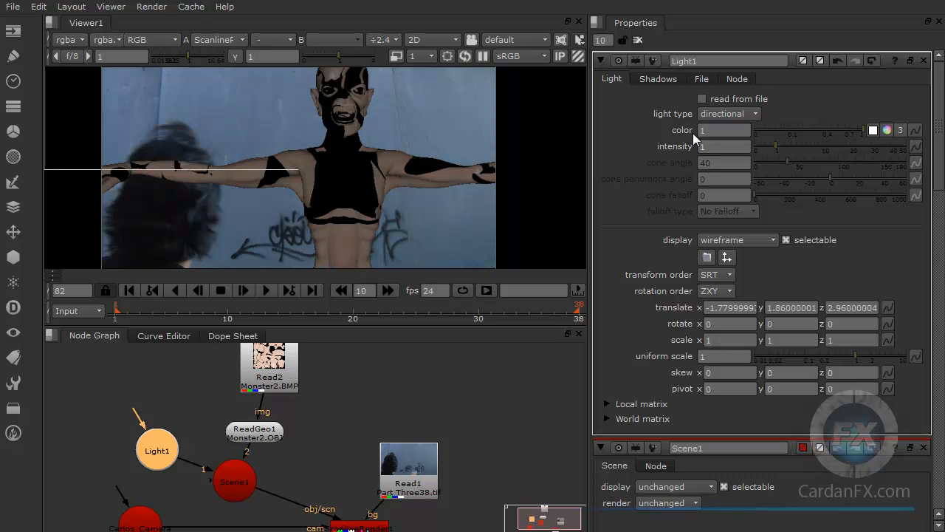
Step: Sample Light1's color from the blue wall of the background plate and check the tint on the monster
click(873, 131)
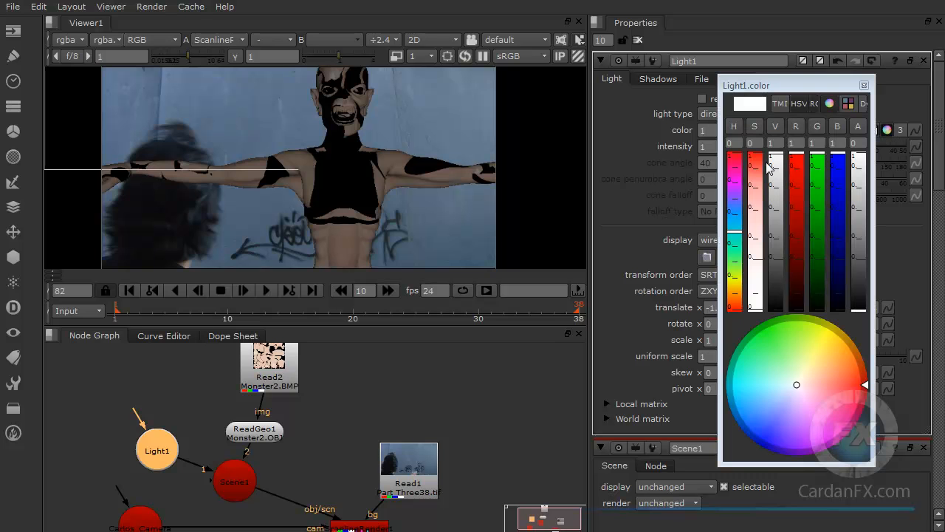
click(863, 85)
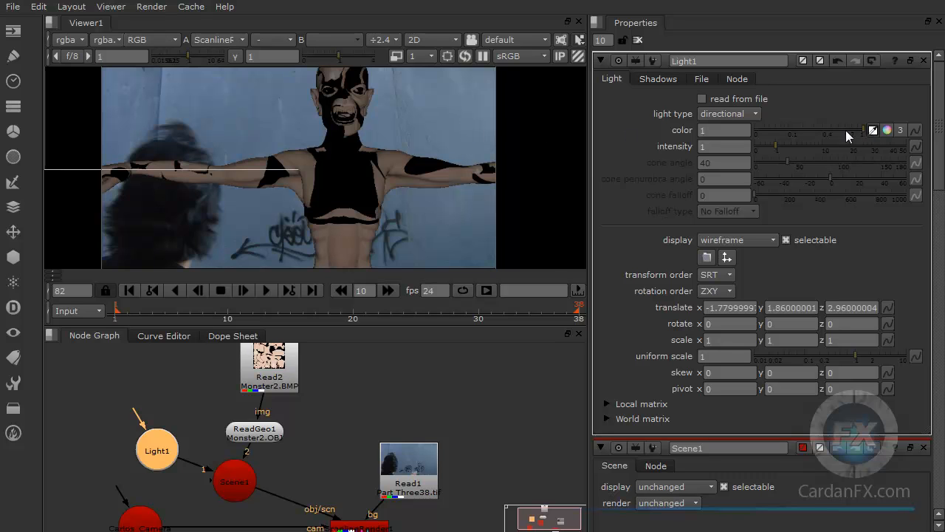
click(873, 130)
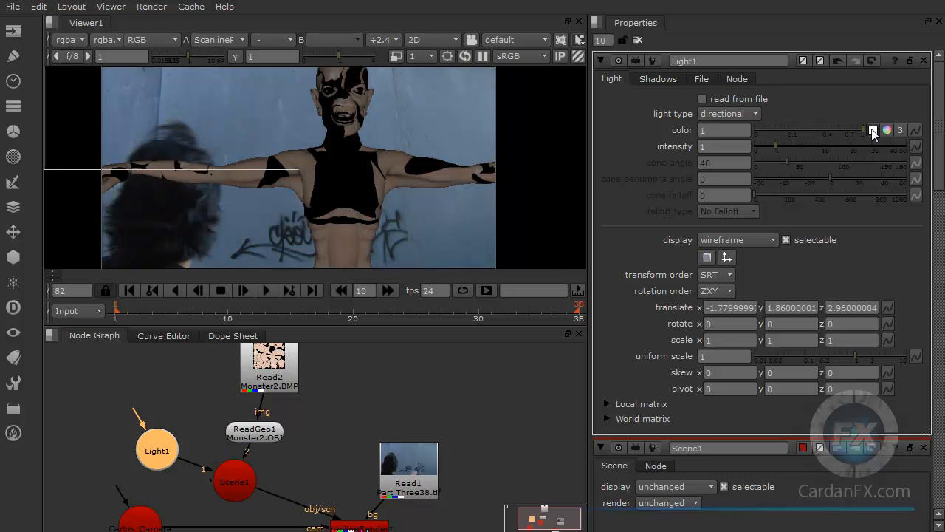
ctrl+click(467, 110)
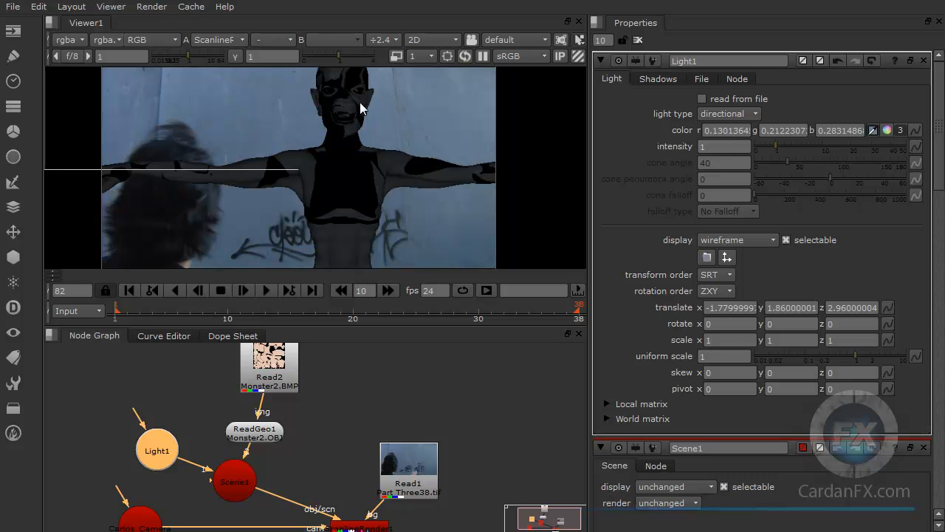
scroll(396, 184, up, 4)
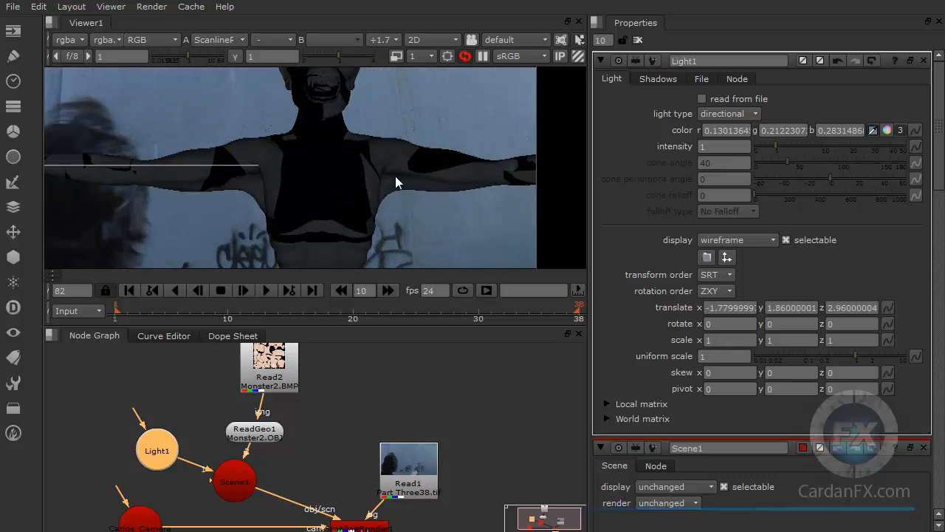
scroll(395, 175, down, 4)
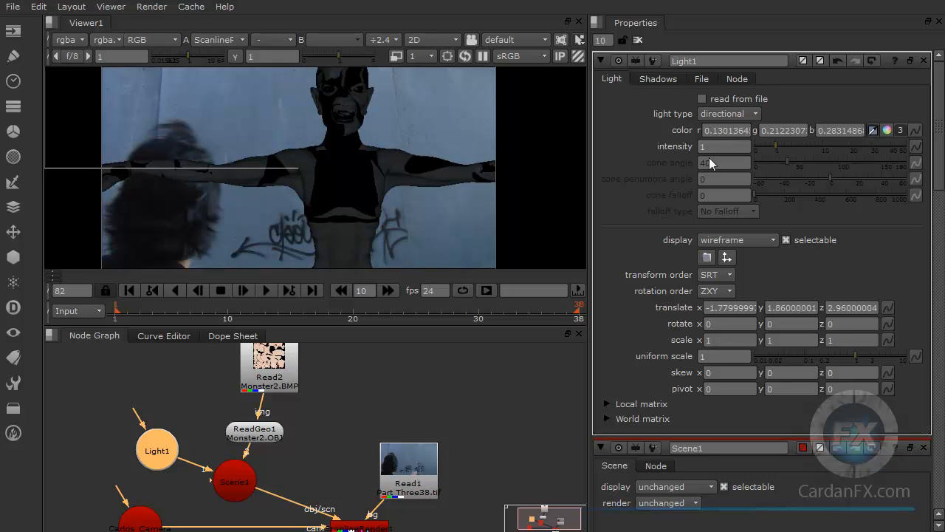
Step: Raise Light1's intensity to 23
drag(799, 145, 804, 145)
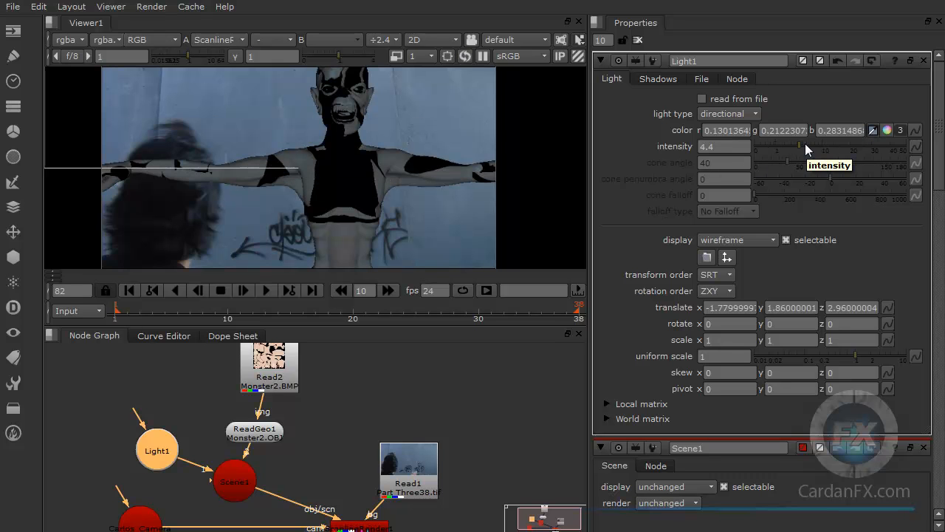
click(823, 146)
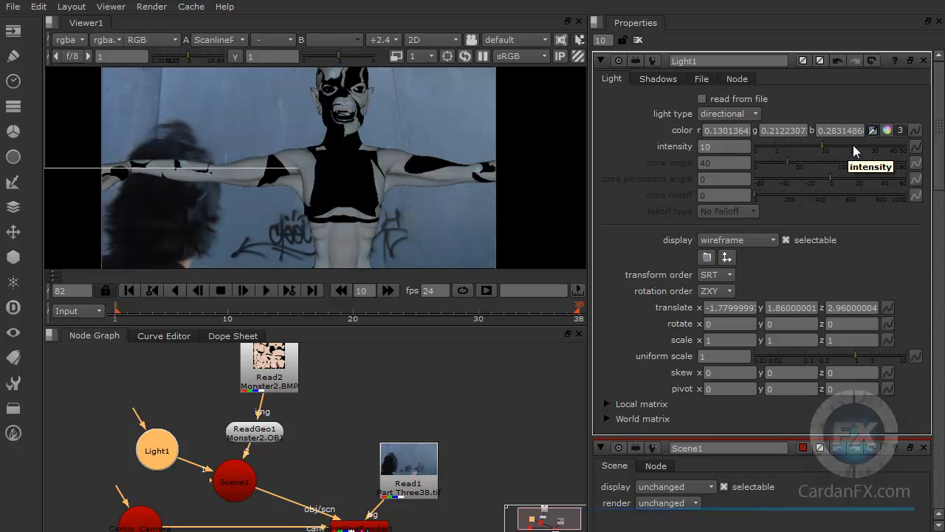
click(857, 146)
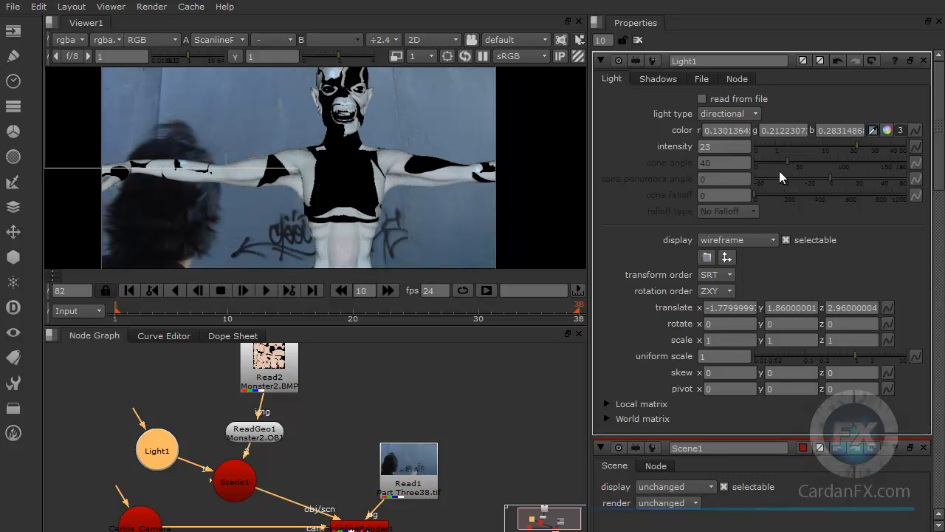
Step: Open ReadGeo1's properties and rotate the monster 45 degrees in both X and Y
click(249, 434)
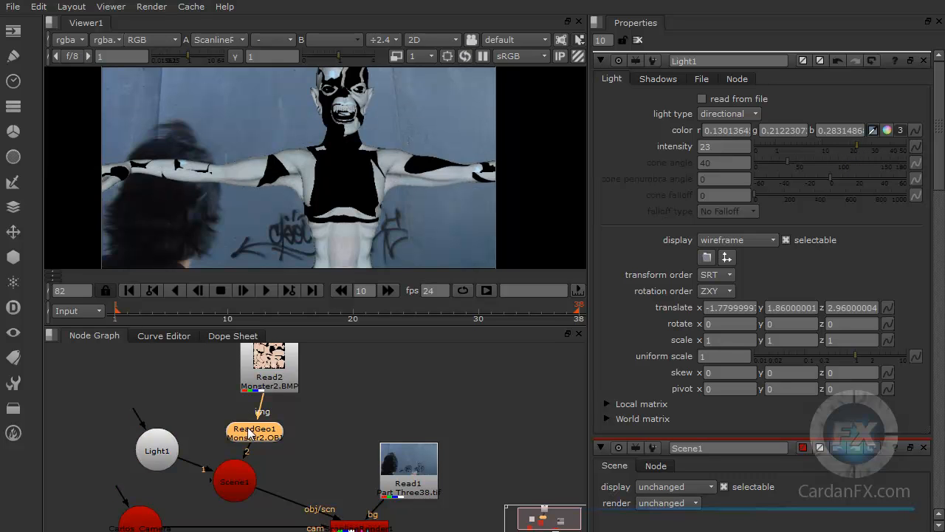
double_click(251, 436)
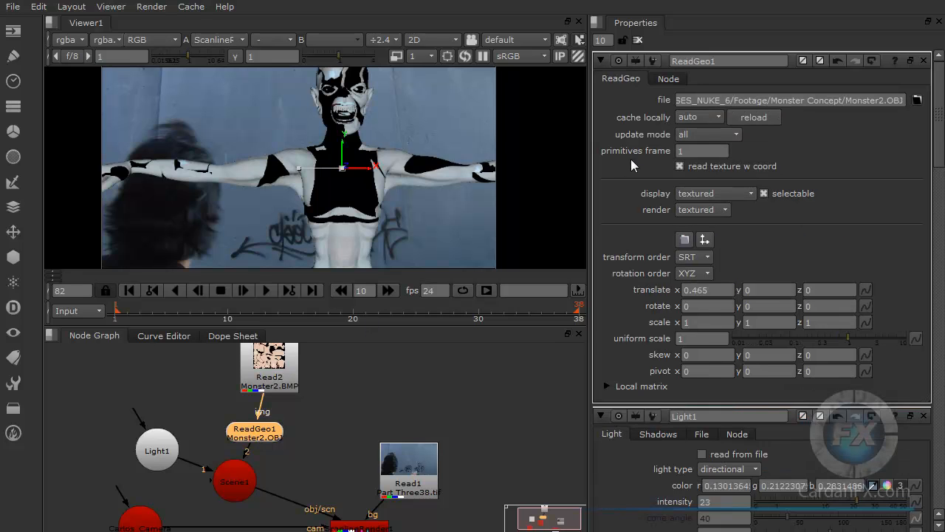
click(702, 305)
text(45)
key(Return)
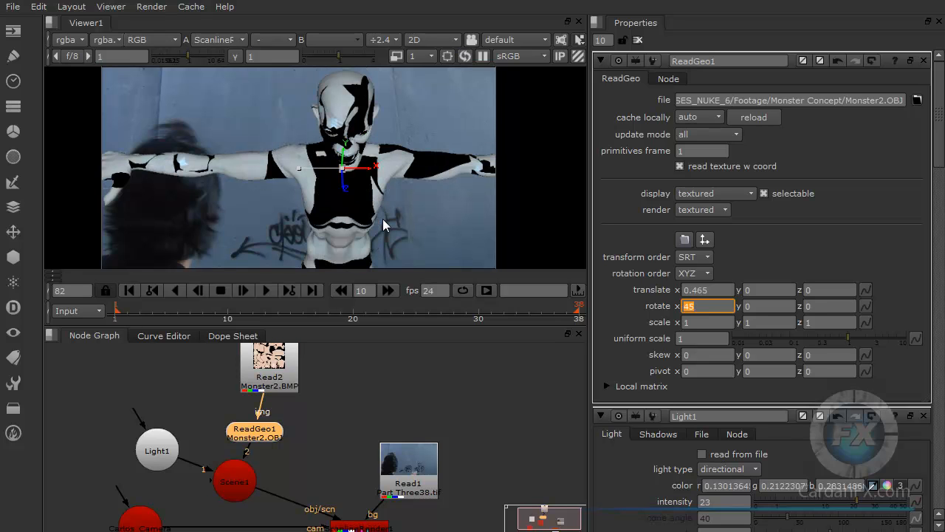
click(764, 306)
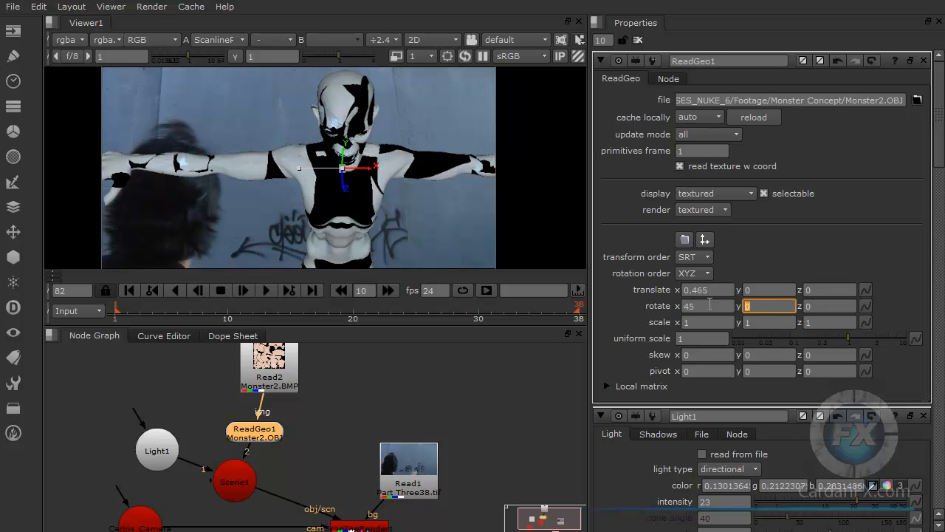
text(45)
key(Return)
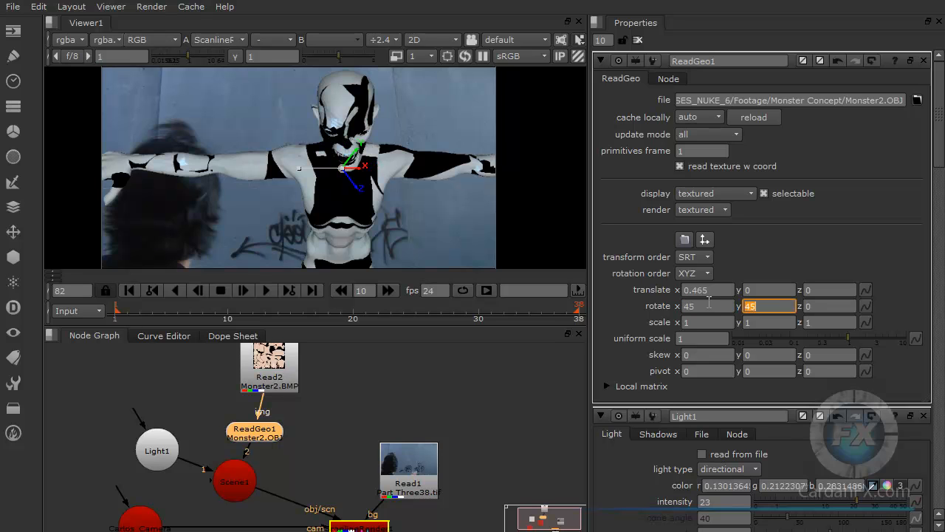
Step: Set ReadGeo1's X rotation to 0 and its Y rotation to -45
click(718, 306)
text(0)
key(Return)
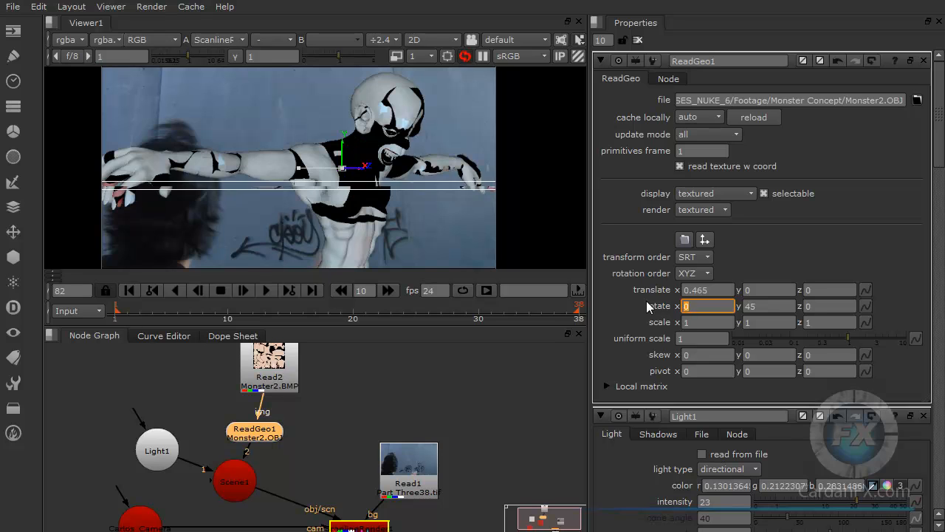
click(750, 305)
text(-)
key(Return)
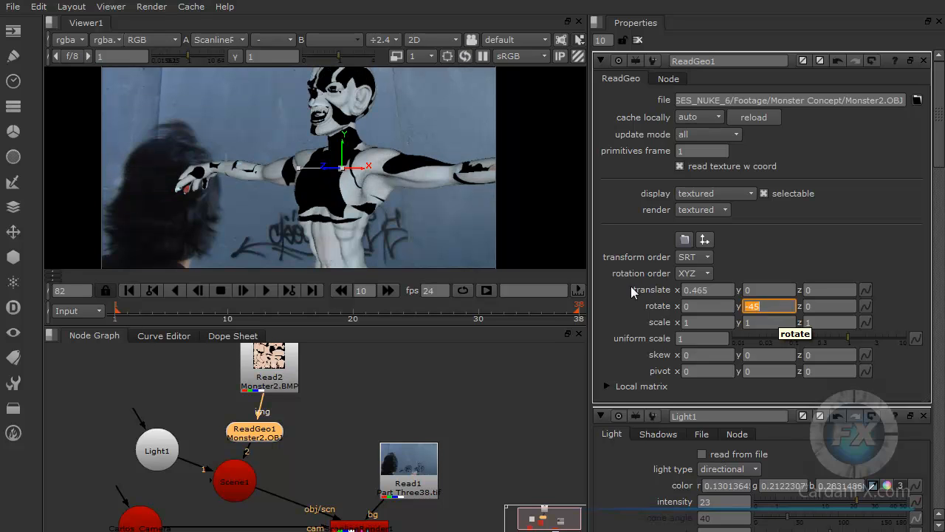
Step: Move the monster away from the person in the plate, to about X 1.26 and Z -0.795
drag(332, 169, 408, 171)
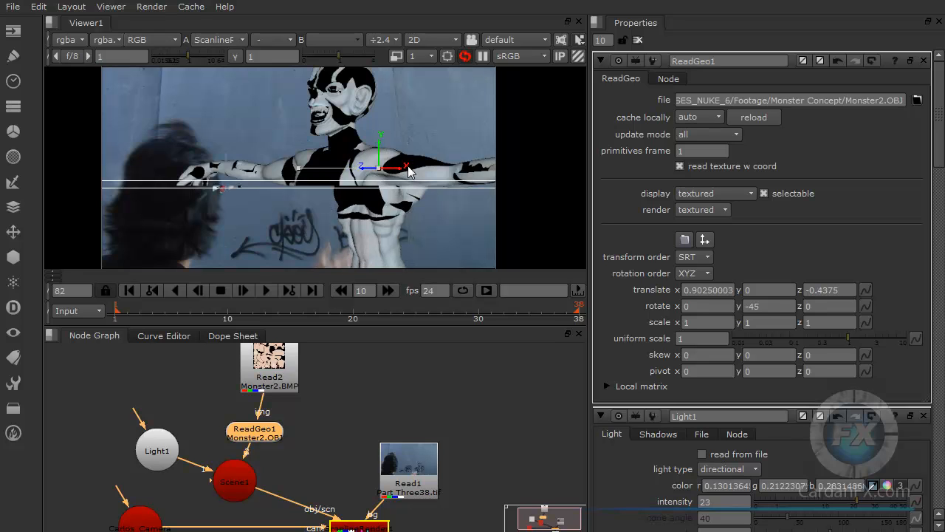
drag(373, 170, 432, 166)
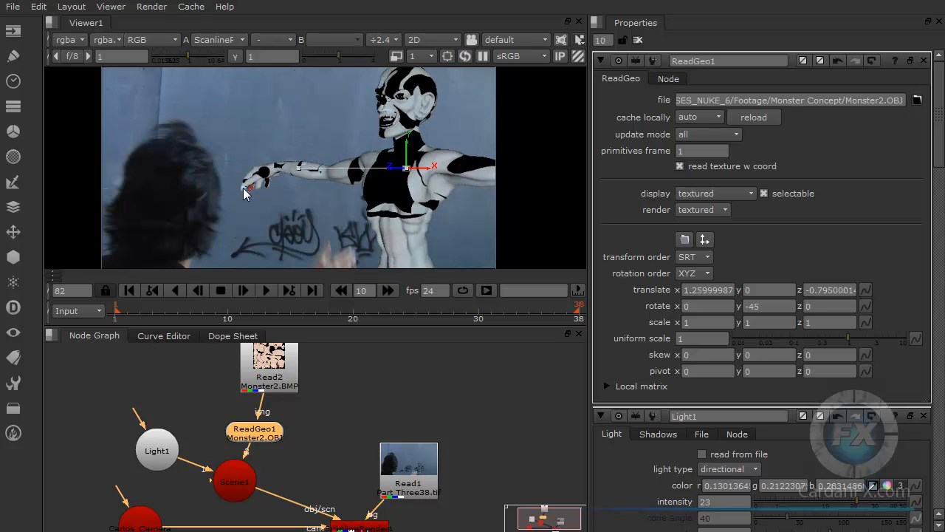